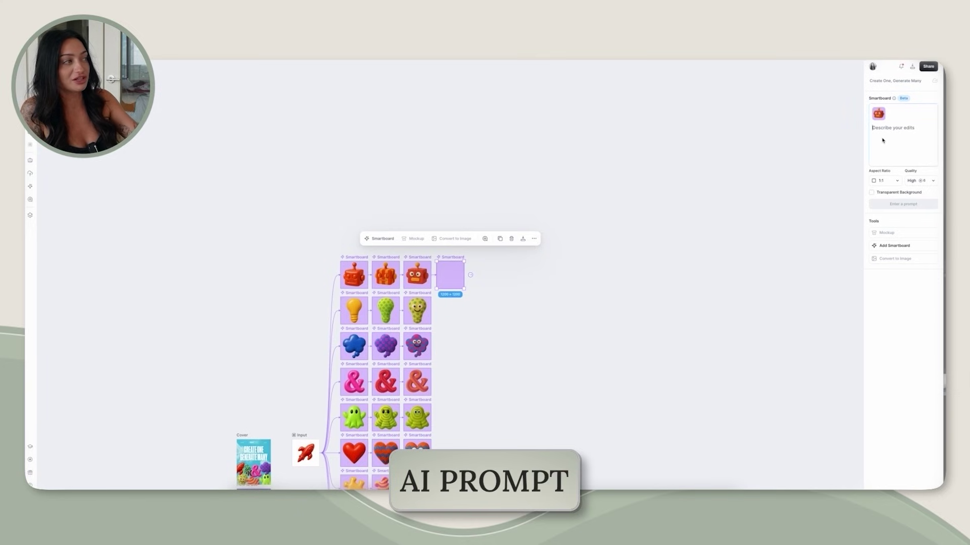
- Generate the fourth robot variation from the prompt "make this pink and girly add lipstick and eyelashes with a smirk"
{"action": "type", "text": "ma"}
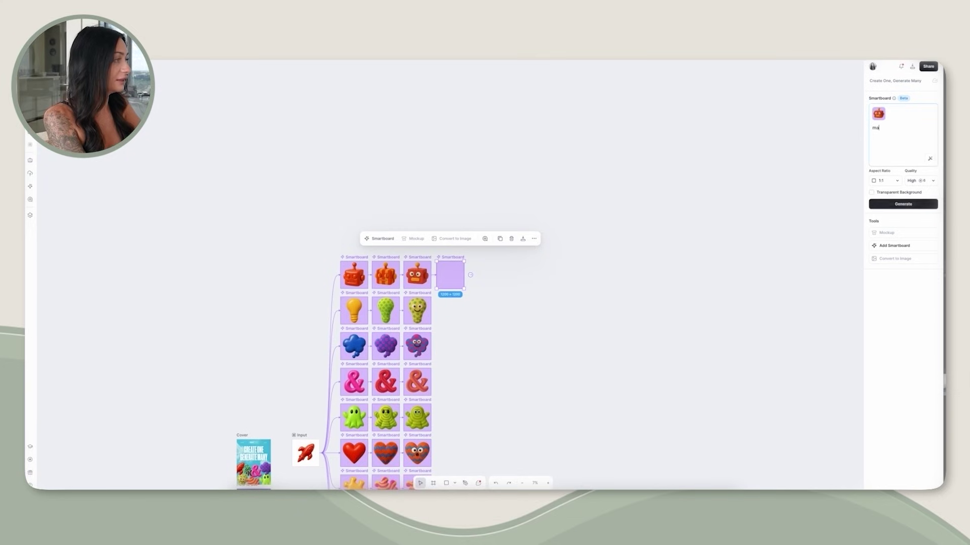
{"action": "type", "text": "ke this pink andf"}
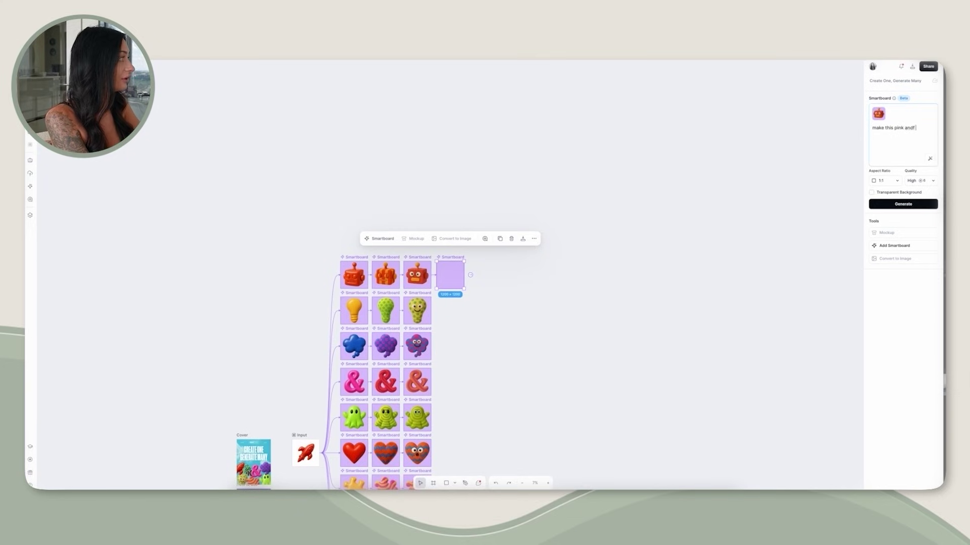
{"action": "key", "text": "BackSpace"}
{"action": "type", "text": " girly add lipstick a"}
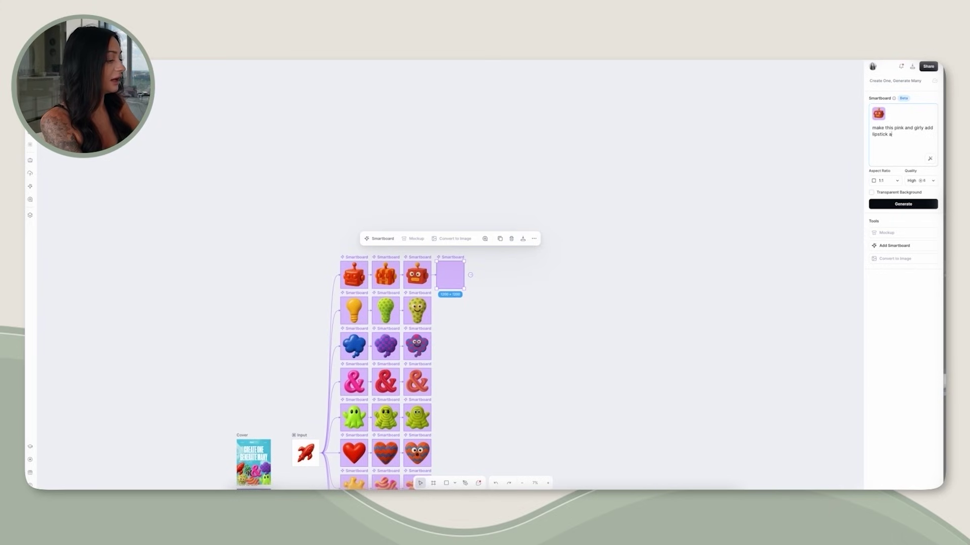
{"action": "type", "text": "nd eyelashes wit"}
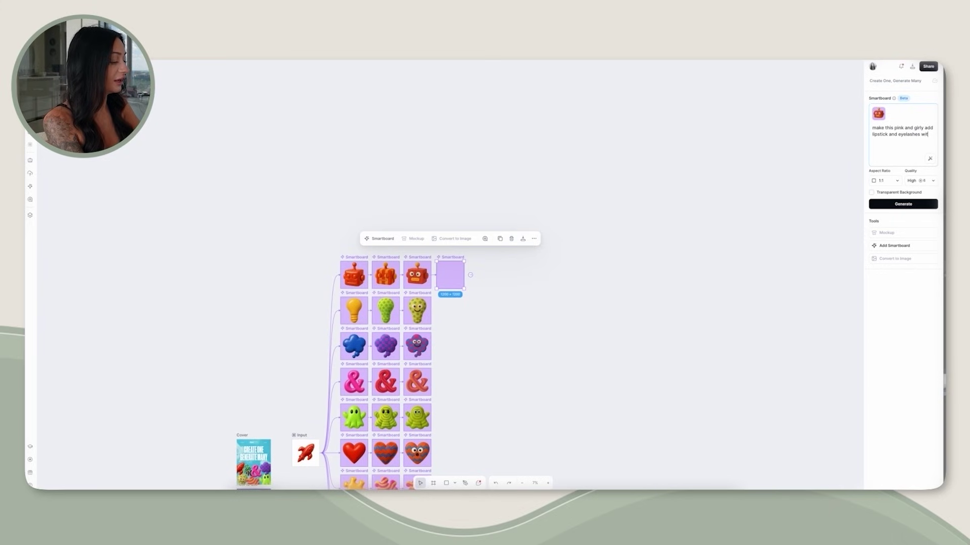
{"action": "type", "text": "h a smirk"}
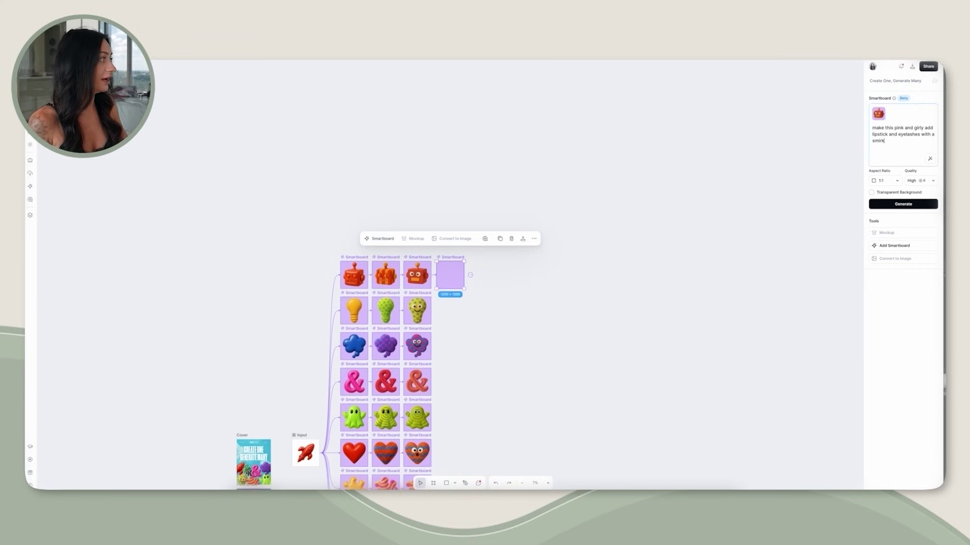
{"action": "left_click", "coordinate": [899, 206]}
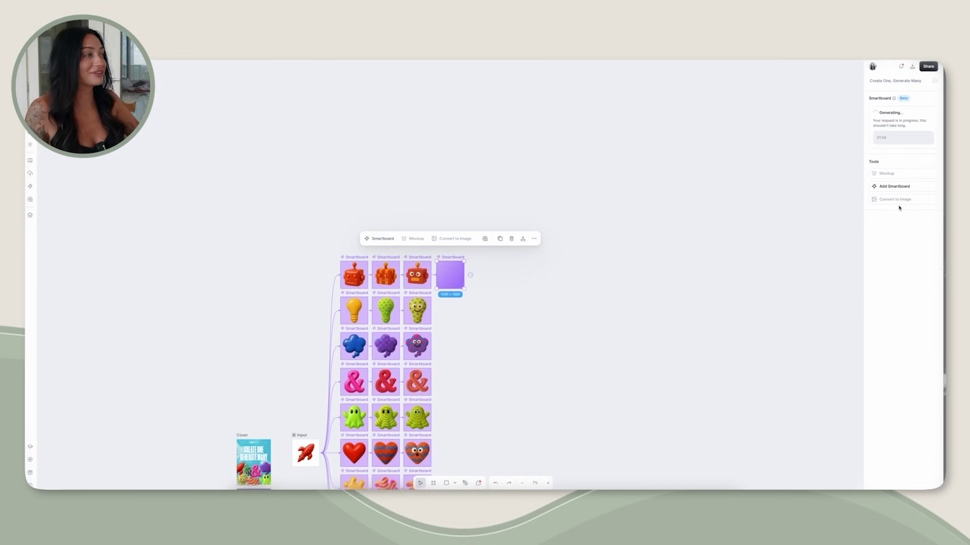
{"action": "left_click", "coordinate": [577, 144]}
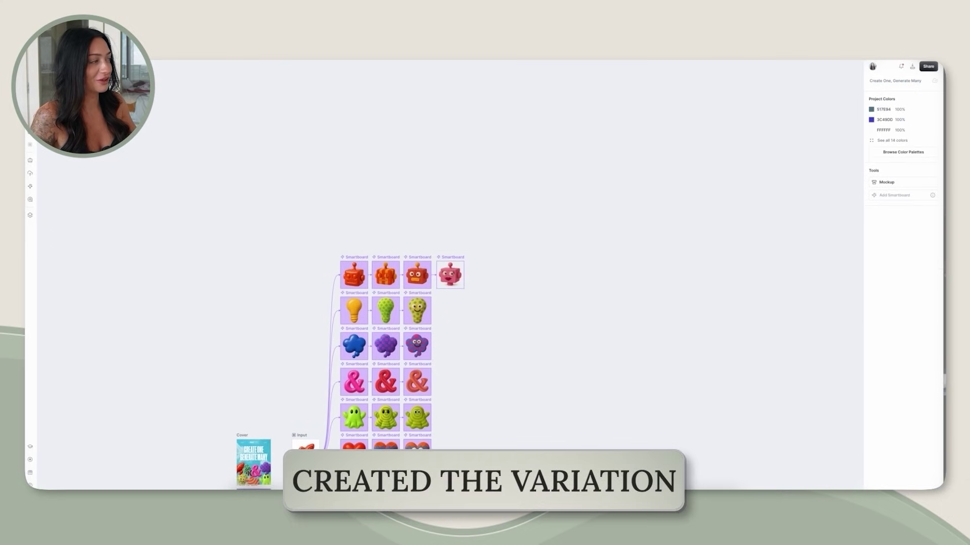
{"action": "scroll", "coordinate": [451, 273], "scroll_direction": "up", "scroll_amount": 3}
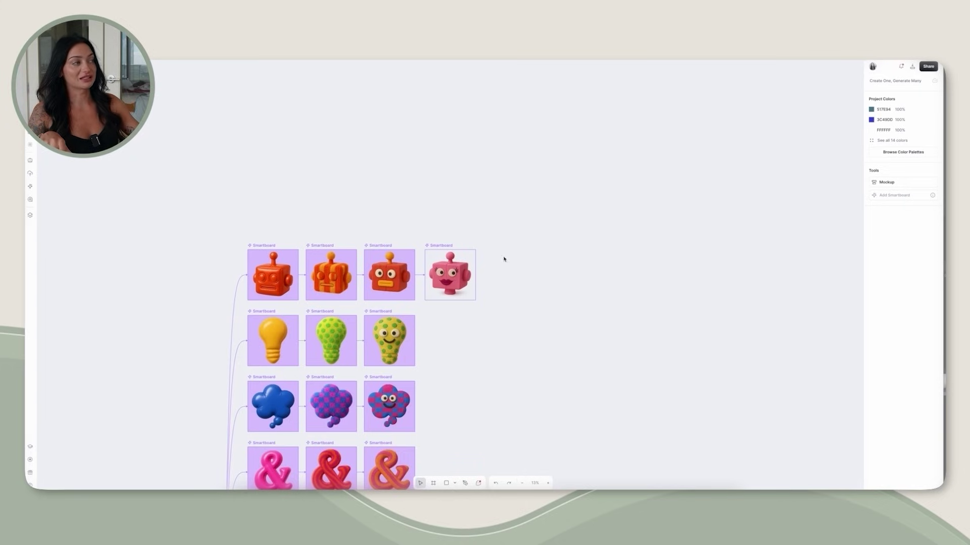
{"action": "left_click", "coordinate": [444, 294]}
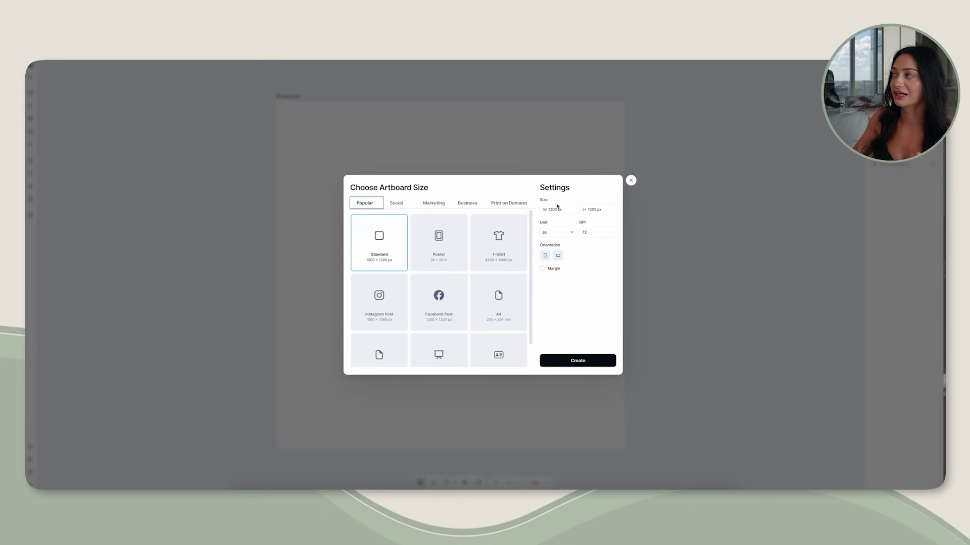
- Create a blank artboard with a custom size of 2500 × 2500 px
{"action": "left_click", "coordinate": [554, 209]}
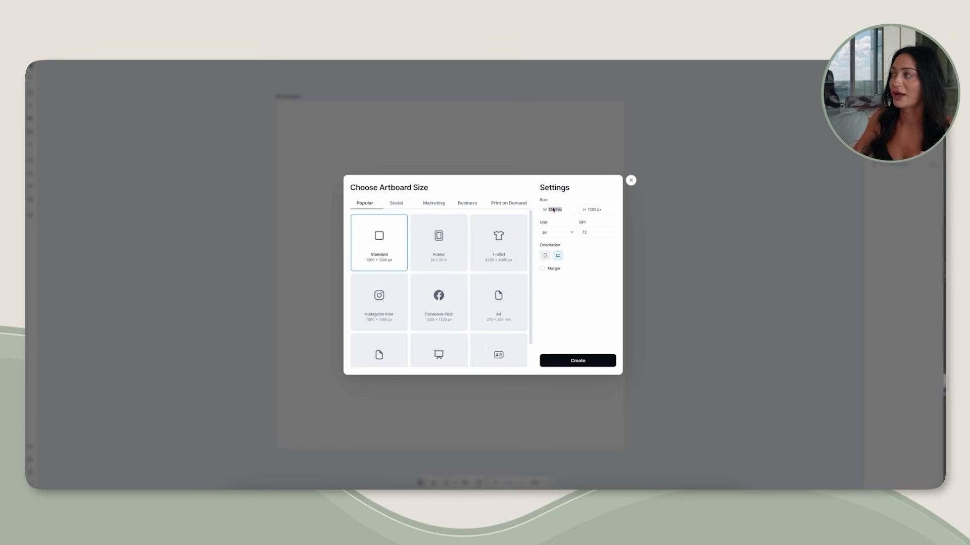
{"action": "double_click", "coordinate": [554, 209]}
{"action": "type", "text": "2500"}
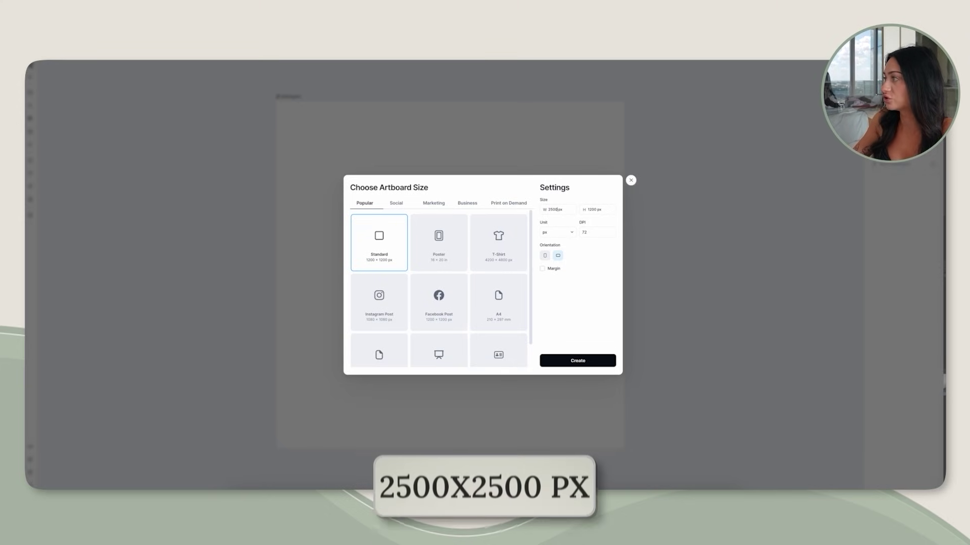
{"action": "double_click", "coordinate": [592, 210]}
{"action": "type", "text": "25"}
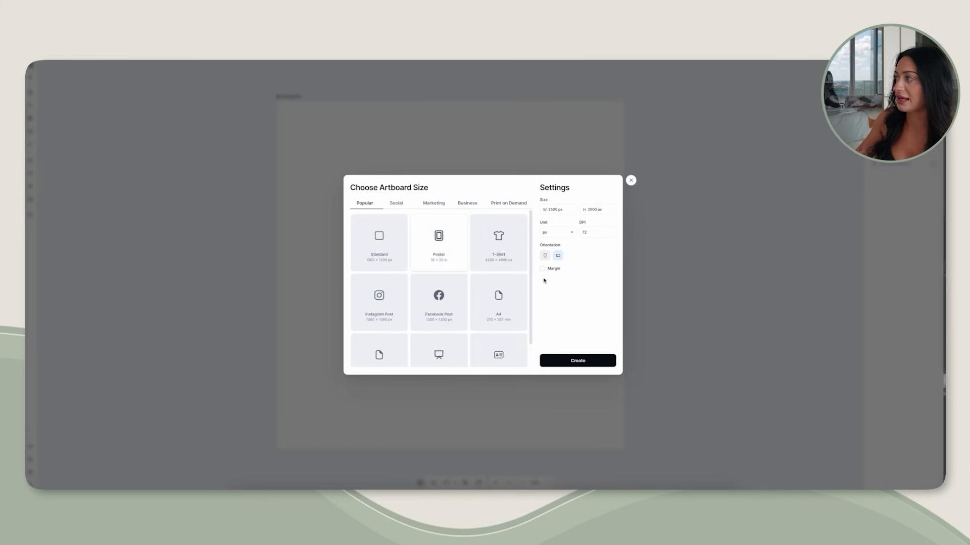
{"action": "left_click", "coordinate": [563, 365]}
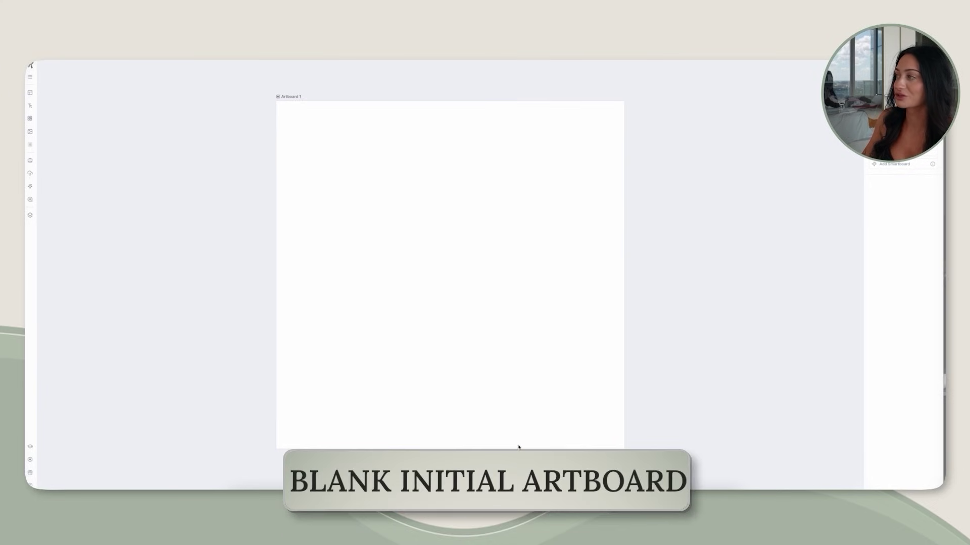
- Add a headline to the artboard, enlarge it to about two thirds of the artboard's width and centre it
{"action": "key", "text": "ctrl+minus"}
{"action": "left_click", "coordinate": [30, 106]}
{"action": "left_click", "coordinate": [68, 78]}
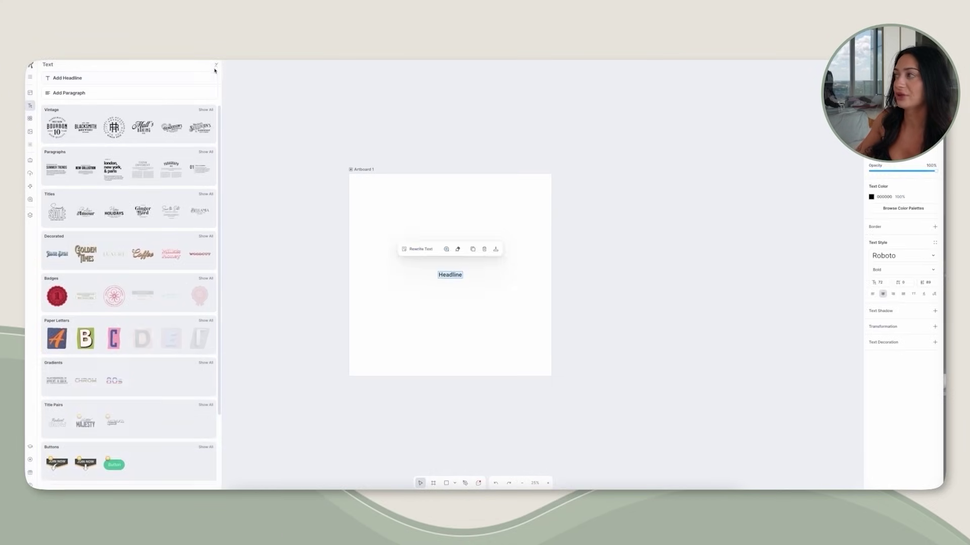
{"action": "left_click", "coordinate": [215, 66]}
{"action": "left_click", "coordinate": [461, 282]}
{"action": "left_click", "coordinate": [462, 281]}
{"action": "left_click_drag", "start_coordinate": [463, 282], "coordinate": [559, 333]}
{"action": "left_click_drag", "start_coordinate": [514, 295], "coordinate": [460, 274]}
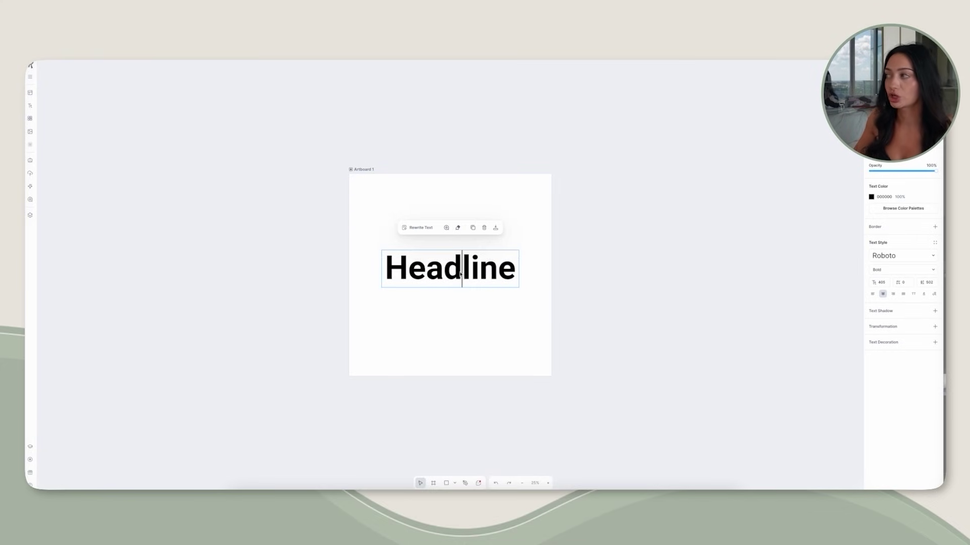
- Replace the headline text with "School Counselor", widen its text box to about 2213 px and centre it on the artboard
{"action": "double_click", "coordinate": [460, 275]}
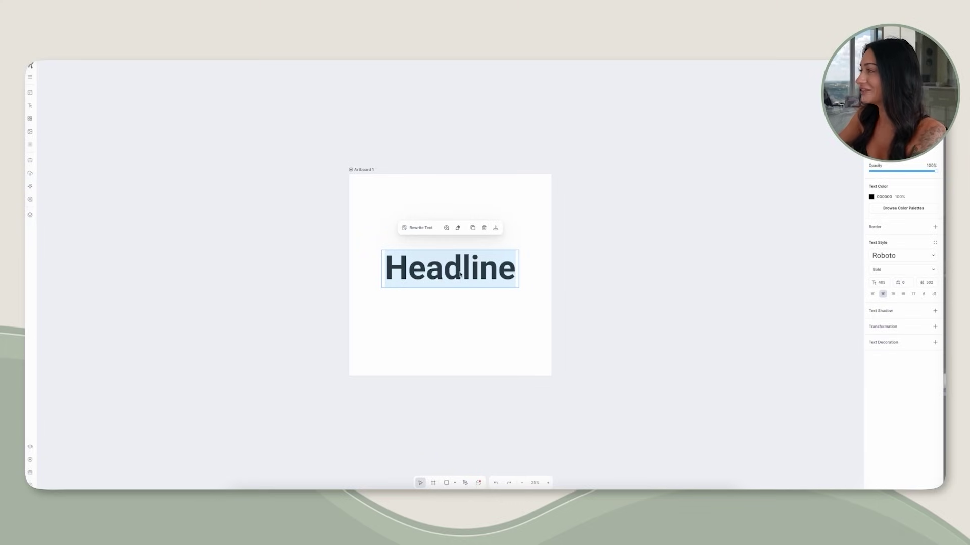
{"action": "type", "text": "Schoo"}
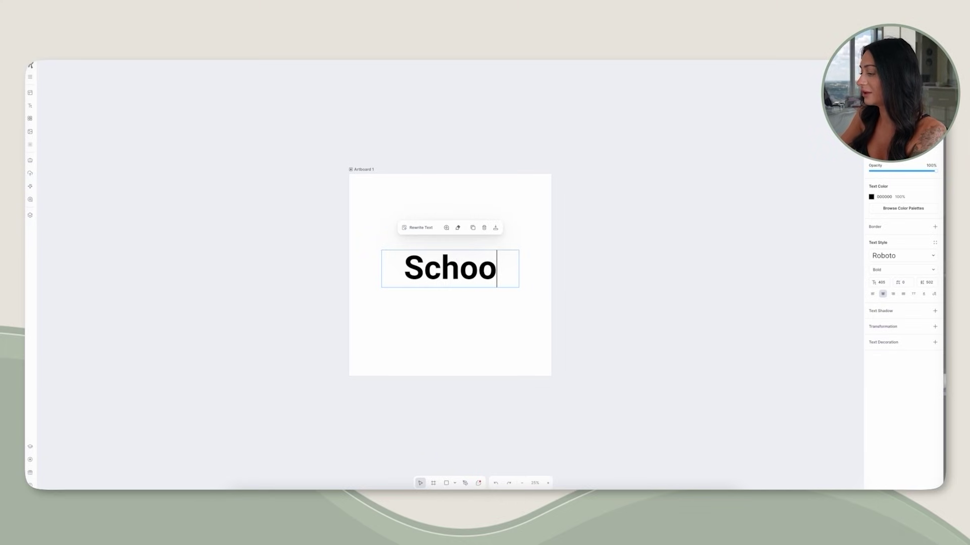
{"action": "type", "text": "l Counselor"}
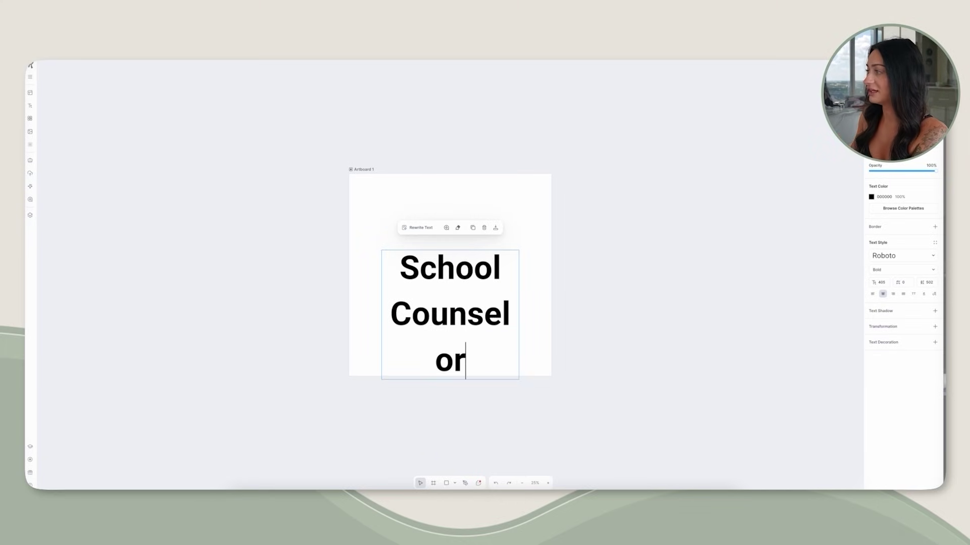
{"action": "key", "text": "Escape"}
{"action": "left_click_drag", "start_coordinate": [520, 318], "coordinate": [511, 298]}
{"action": "left_click", "coordinate": [550, 305]}
{"action": "left_click", "coordinate": [571, 295]}
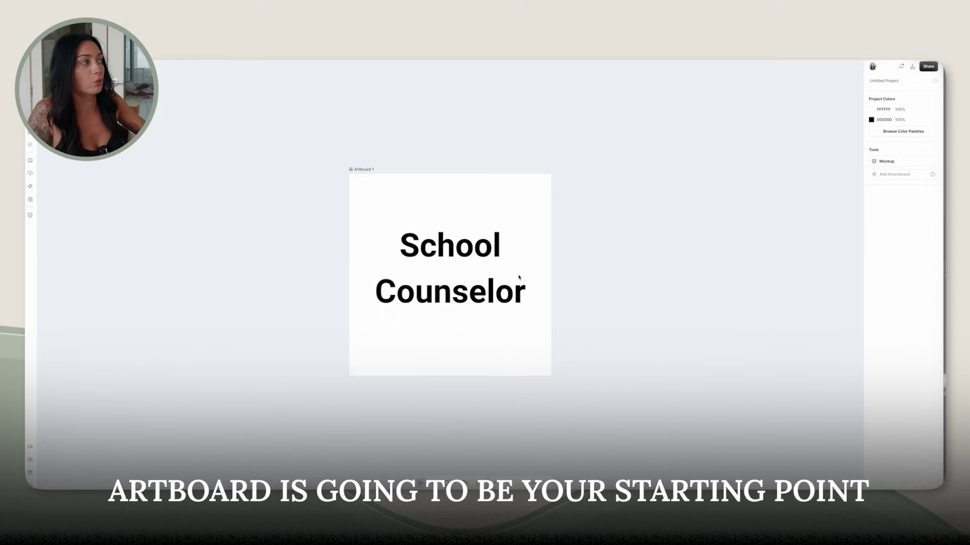
- Change the School Counselor text's typeface to Agbalumo
{"action": "left_click", "coordinate": [481, 257]}
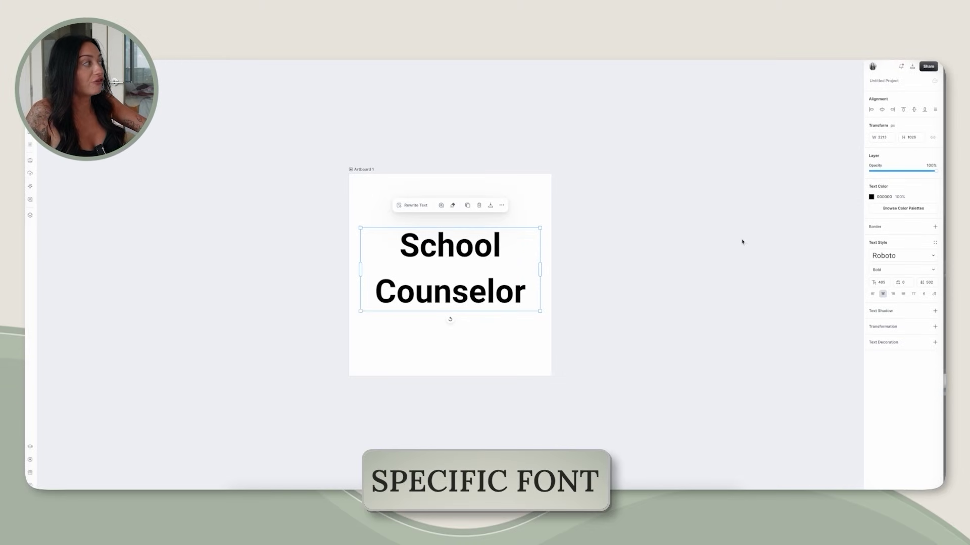
{"action": "left_click", "coordinate": [904, 260]}
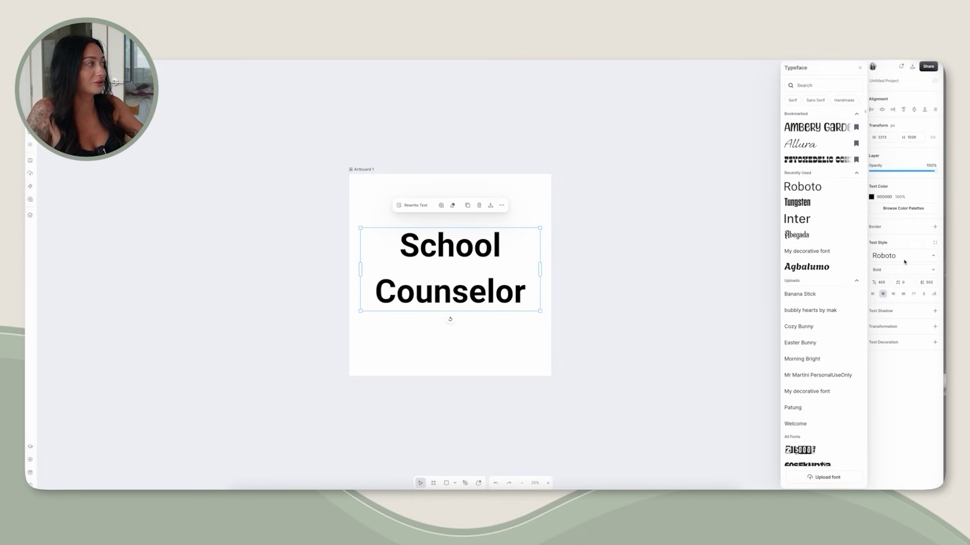
{"action": "left_click", "coordinate": [819, 269]}
{"action": "left_click", "coordinate": [608, 256]}
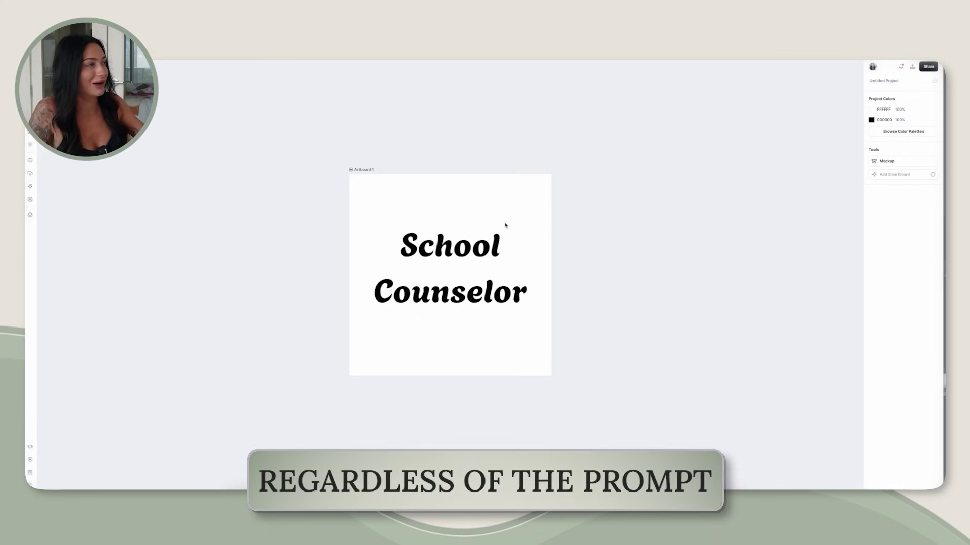
- Add a Smartboard linked to the School Counselor artboard and place it above and to the right of the artboard
{"action": "scroll", "coordinate": [505, 225], "scroll_direction": "down", "scroll_amount": 3}
{"action": "left_click", "coordinate": [262, 218]}
{"action": "left_click", "coordinate": [405, 246]}
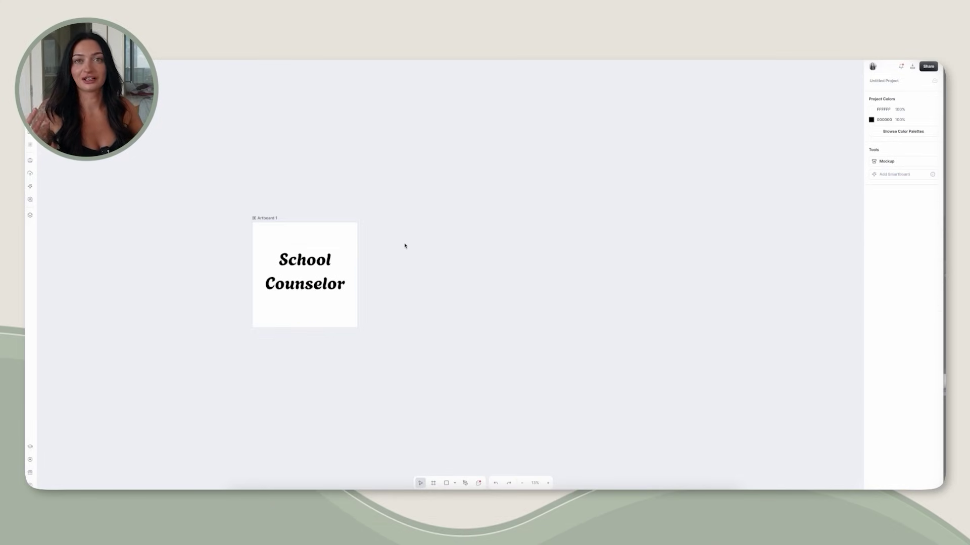
{"action": "left_click", "coordinate": [267, 219]}
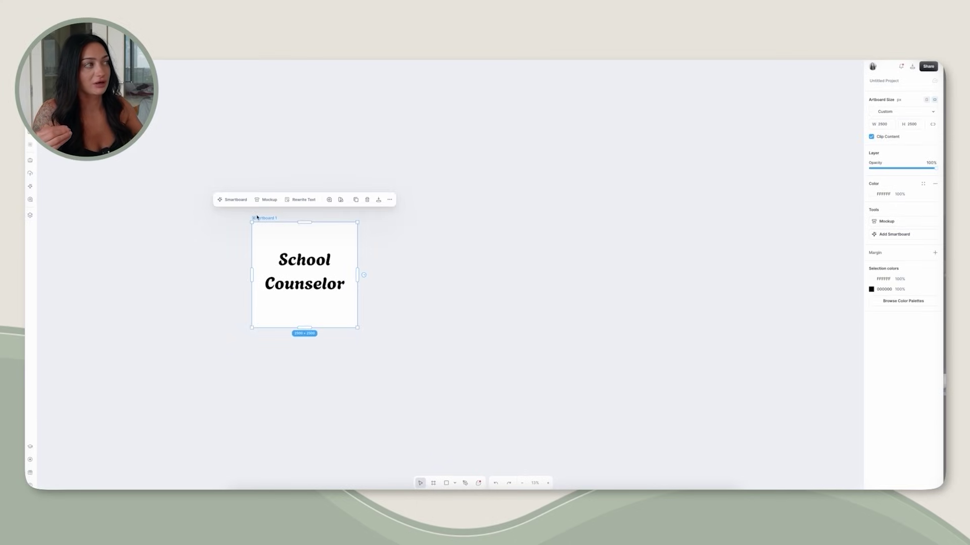
{"action": "left_click", "coordinate": [232, 200]}
{"action": "left_click_drag", "start_coordinate": [409, 219], "coordinate": [419, 84]}
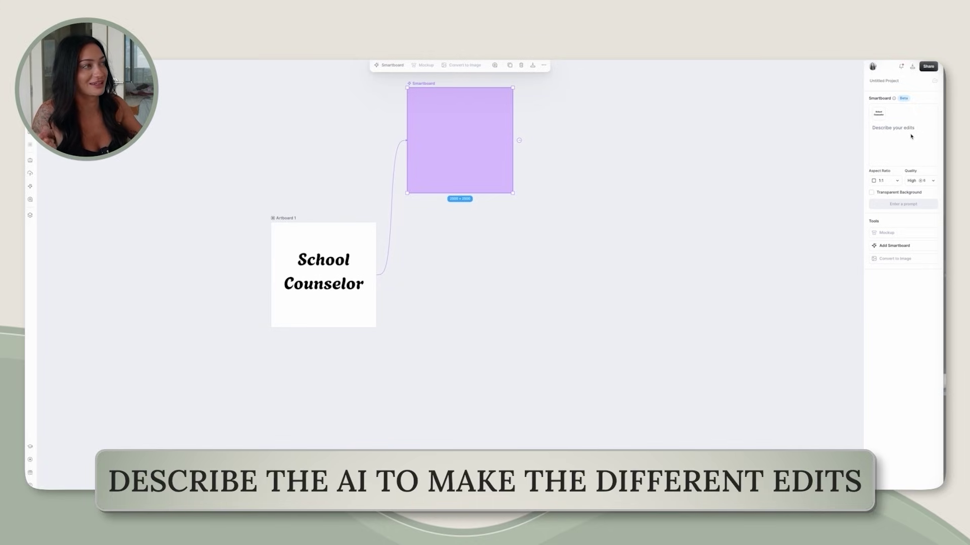
{"action": "left_click", "coordinate": [286, 221]}
{"action": "left_click", "coordinate": [425, 146]}
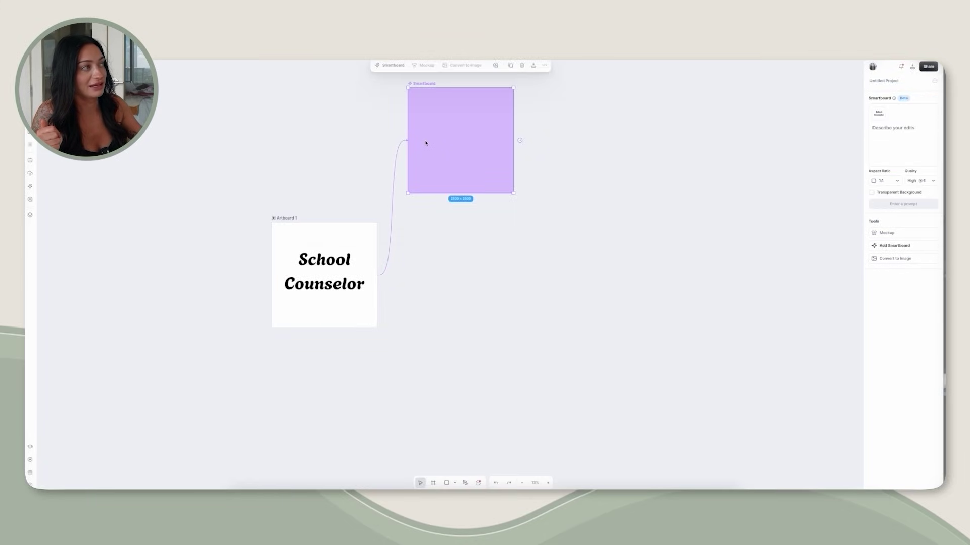
- Add a second Smartboard linked to the artboard and move it up close beneath the first one
{"action": "scroll", "coordinate": [409, 77], "scroll_direction": "down", "scroll_amount": 1}
{"action": "scroll", "coordinate": [428, 129], "scroll_direction": "up", "scroll_amount": 1}
{"action": "scroll", "coordinate": [439, 132], "scroll_direction": "left", "scroll_amount": 2}
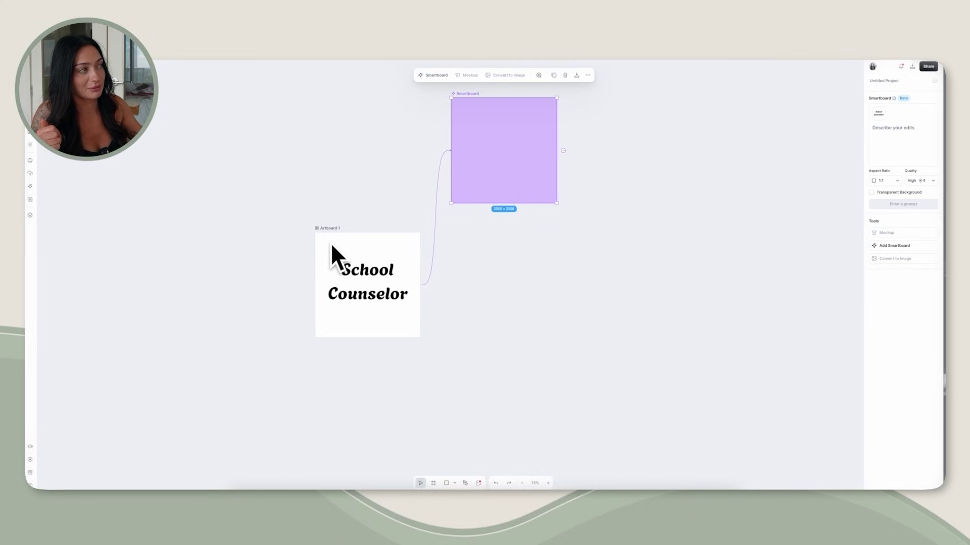
{"action": "left_click", "coordinate": [327, 230]}
{"action": "left_click", "coordinate": [295, 209]}
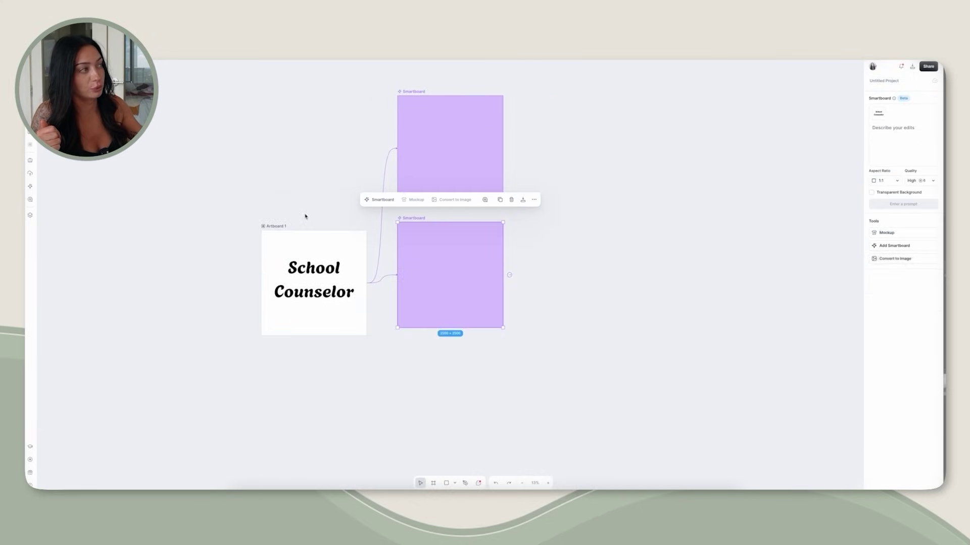
{"action": "scroll", "coordinate": [414, 213], "scroll_direction": "down", "scroll_amount": 1}
{"action": "left_click_drag", "start_coordinate": [415, 212], "coordinate": [412, 207]}
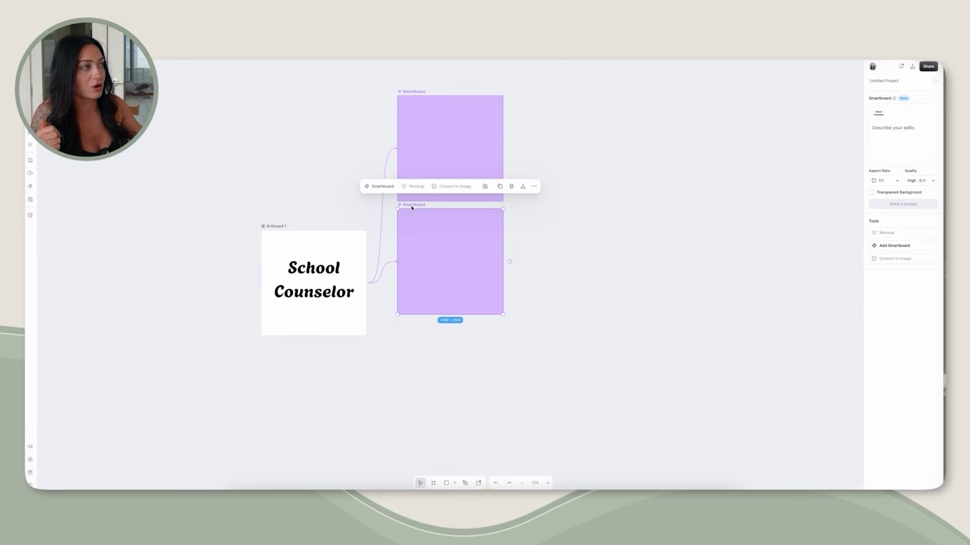
- Add a third and a fourth Smartboard linked to the artboard, stacking each closely below the previous one
{"action": "left_click", "coordinate": [276, 228]}
{"action": "left_click", "coordinate": [242, 209]}
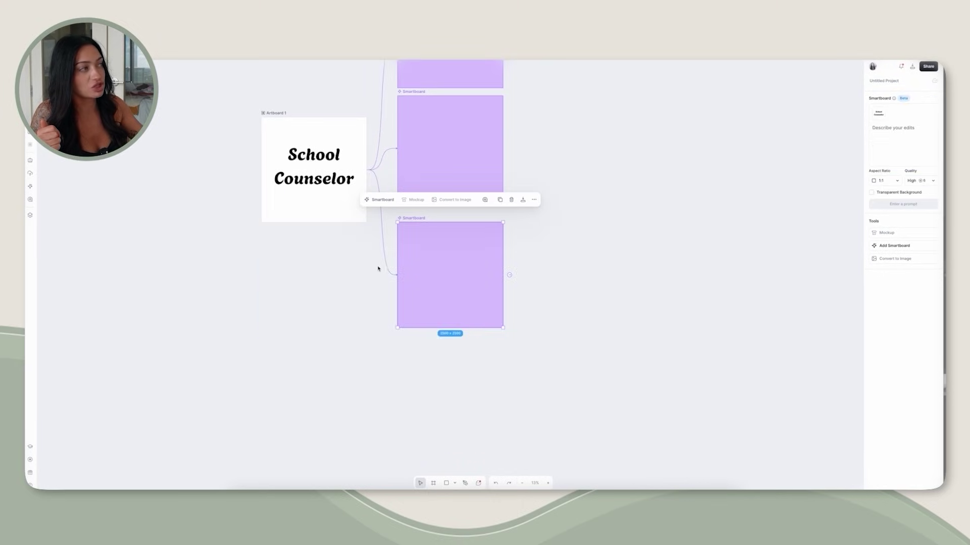
{"action": "left_click_drag", "start_coordinate": [410, 223], "coordinate": [403, 212]}
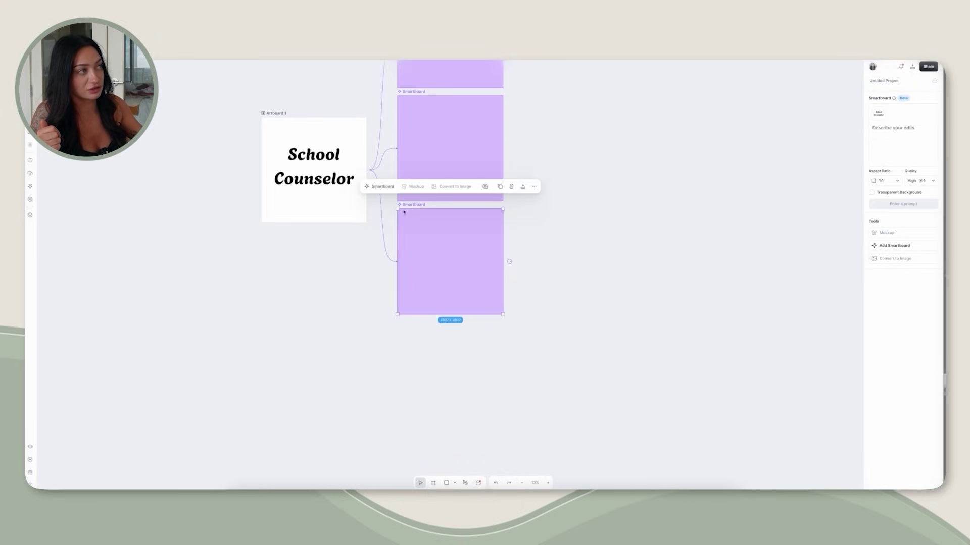
{"action": "left_click", "coordinate": [298, 120]}
{"action": "left_click", "coordinate": [247, 96]}
{"action": "left_click_drag", "start_coordinate": [418, 219], "coordinate": [419, 210]}
{"action": "scroll", "coordinate": [418, 211], "scroll_direction": "up", "scroll_amount": 3}
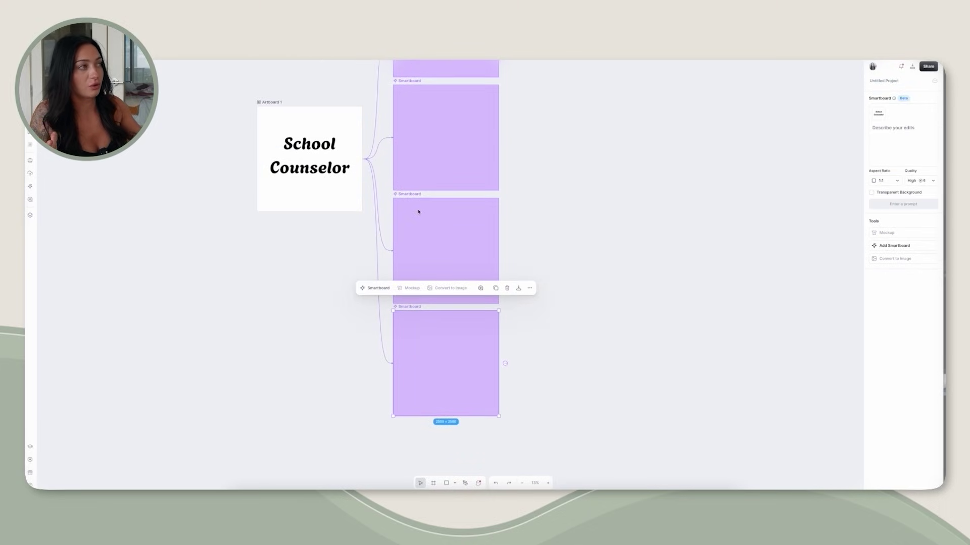
{"action": "scroll", "coordinate": [418, 212], "scroll_direction": "up", "scroll_amount": 5}
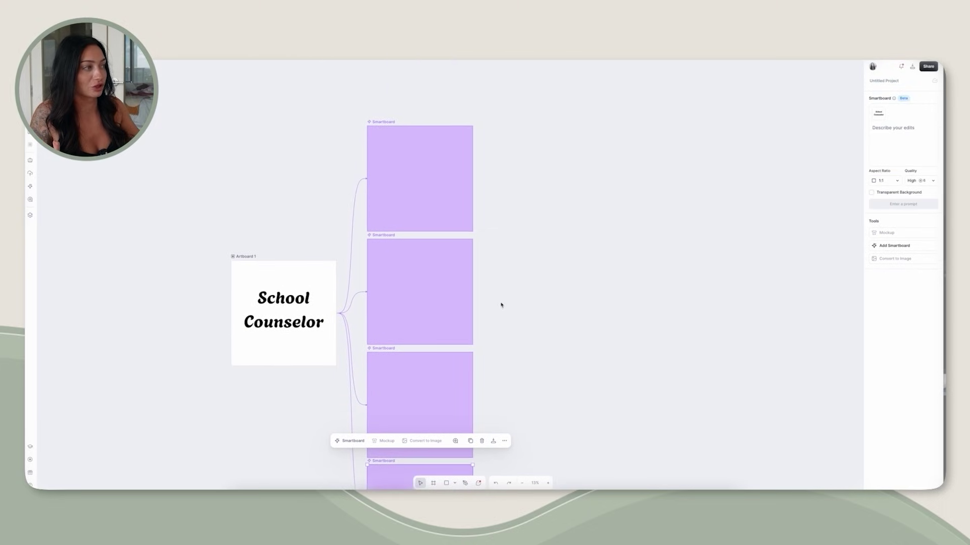
- Add a fifth Smartboard linked to the artboard at the bottom of the stack
{"action": "left_click", "coordinate": [522, 483]}
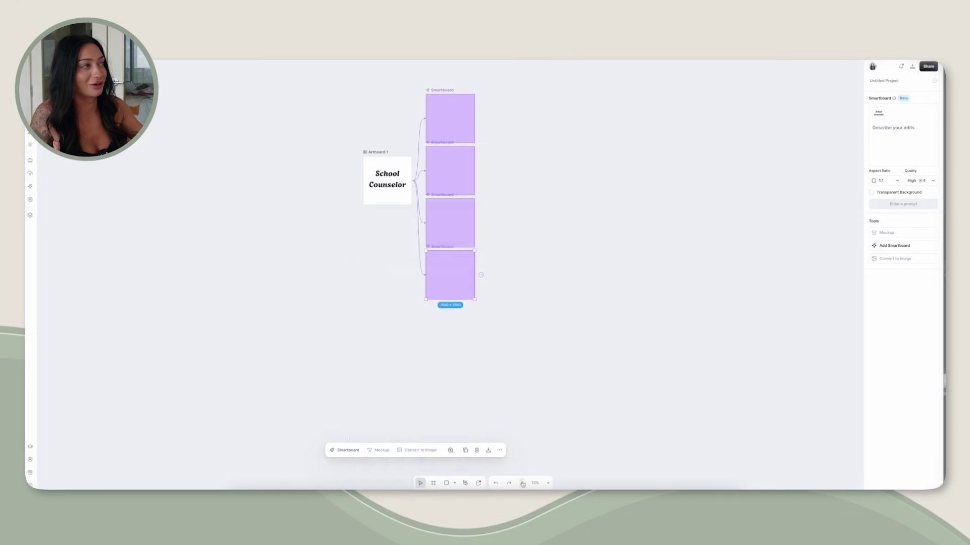
{"action": "left_click", "coordinate": [380, 152]}
{"action": "left_click", "coordinate": [315, 133]}
{"action": "left_click", "coordinate": [508, 208]}
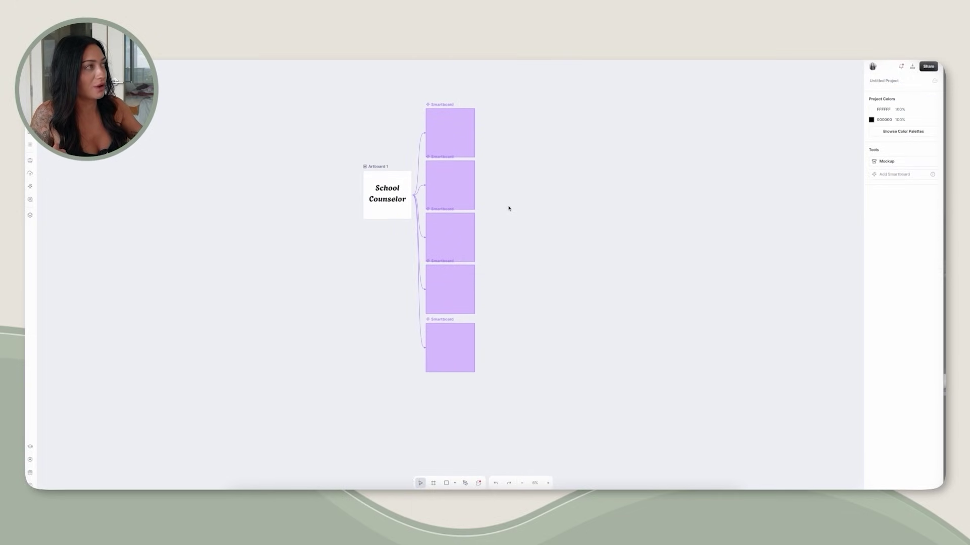
- Space the five Smartboards evenly in one column, leaving a small gap between each so their labels stay clear
{"action": "scroll", "coordinate": [472, 180], "scroll_direction": "up", "scroll_amount": 1}
{"action": "left_click_drag", "start_coordinate": [434, 124], "coordinate": [435, 91]}
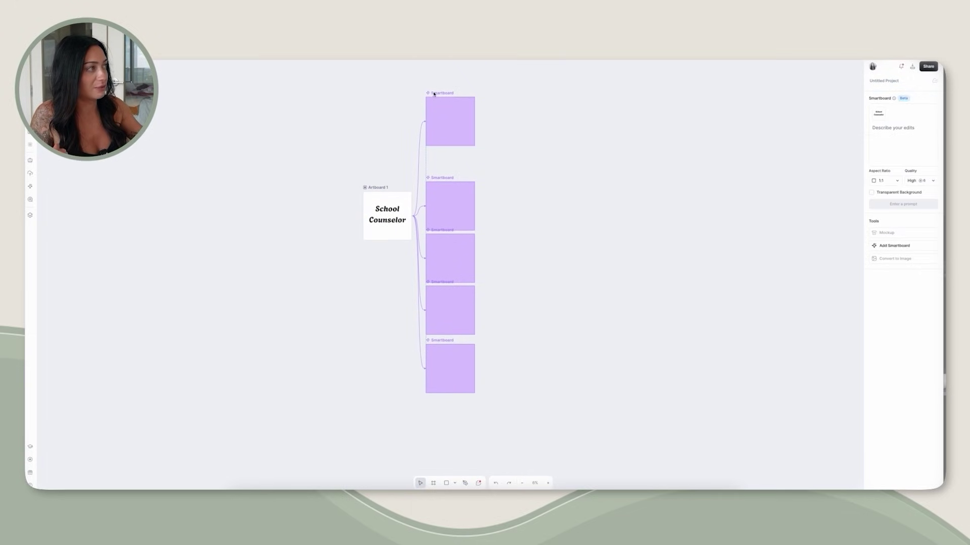
{"action": "left_click_drag", "start_coordinate": [439, 178], "coordinate": [438, 148]}
{"action": "left_click_drag", "start_coordinate": [436, 233], "coordinate": [437, 206]}
{"action": "left_click_drag", "start_coordinate": [438, 282], "coordinate": [437, 259]}
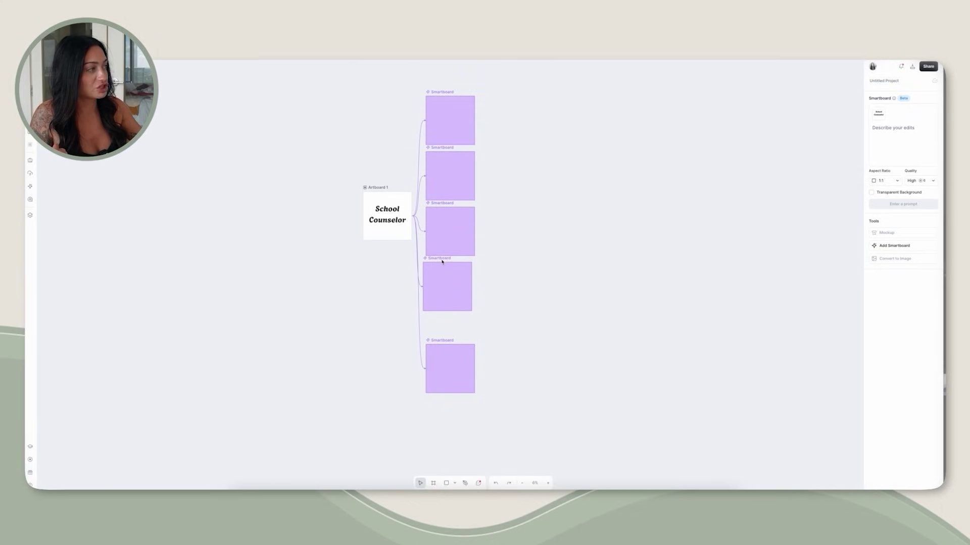
{"action": "left_click_drag", "start_coordinate": [439, 341], "coordinate": [438, 315]}
{"action": "left_click", "coordinate": [586, 251]}
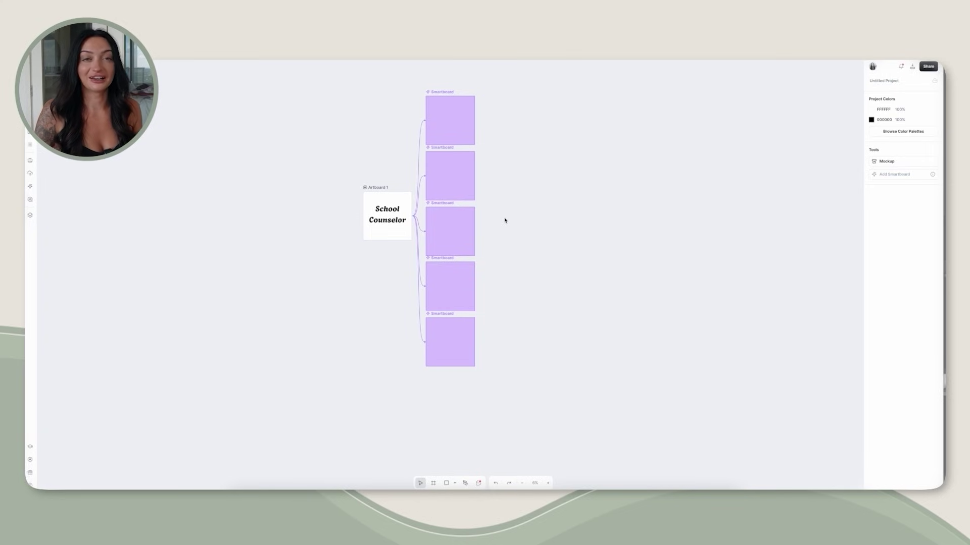
- Check the individual prompt settings of the first, second and third Smartboards in the column
{"action": "scroll", "coordinate": [504, 220], "scroll_direction": "up", "scroll_amount": 1}
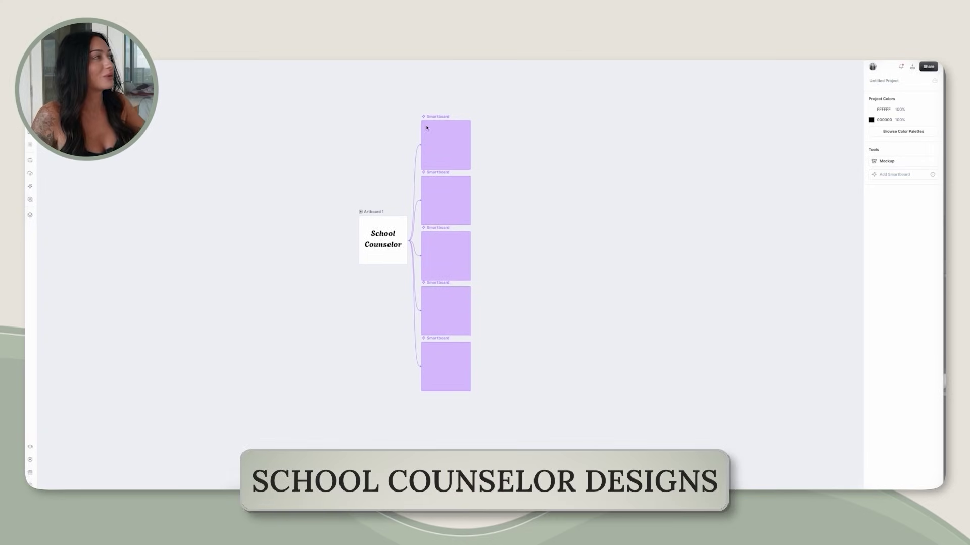
{"action": "scroll", "coordinate": [427, 128], "scroll_direction": "left", "scroll_amount": 1}
{"action": "left_click", "coordinate": [444, 113]}
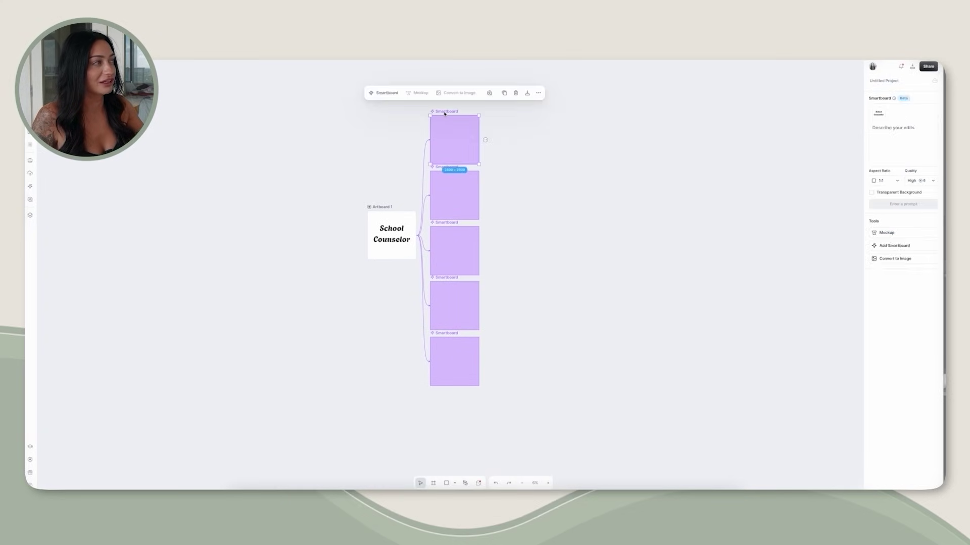
{"action": "left_click", "coordinate": [470, 182]}
{"action": "left_click", "coordinate": [457, 249]}
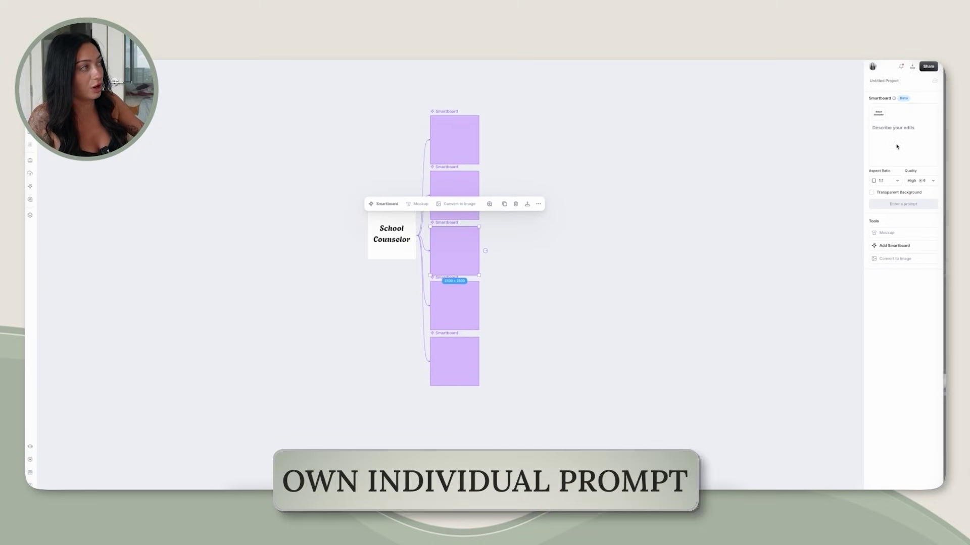
- Begin the top Smartboard's prompt with "in a playful, hand drawn chalkboard font, white text with a chalk-like texture, surrounded by"
{"action": "left_click", "coordinate": [473, 137]}
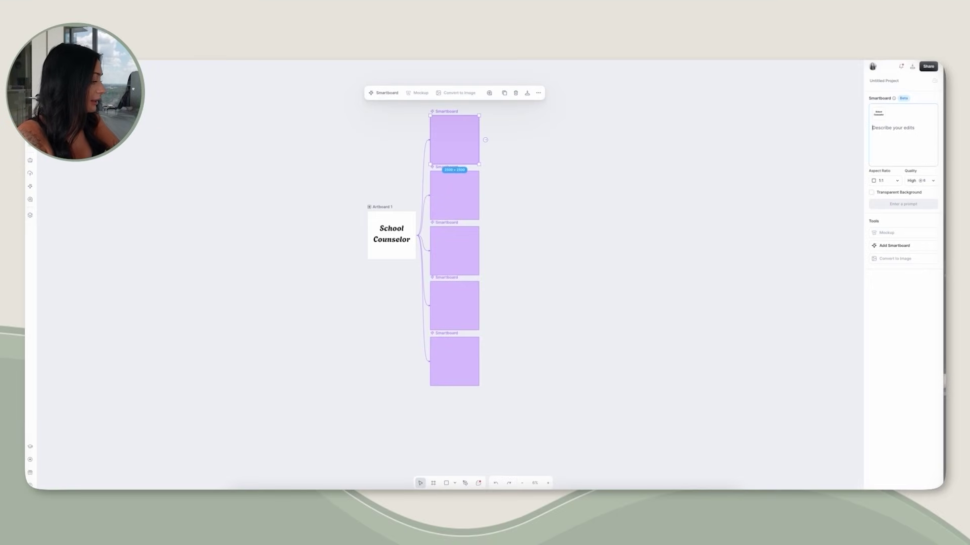
{"action": "type", "text": "in a"}
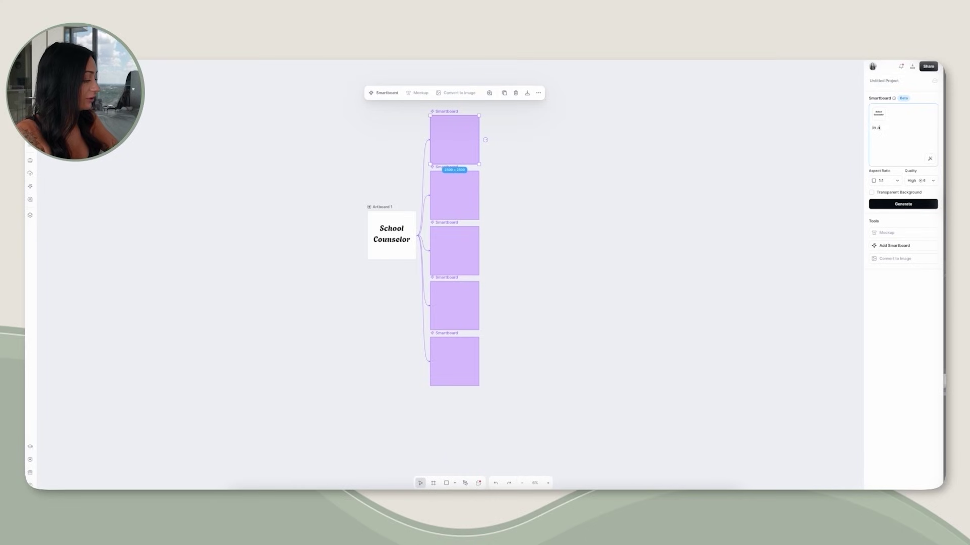
{"action": "type", "text": " playful, "}
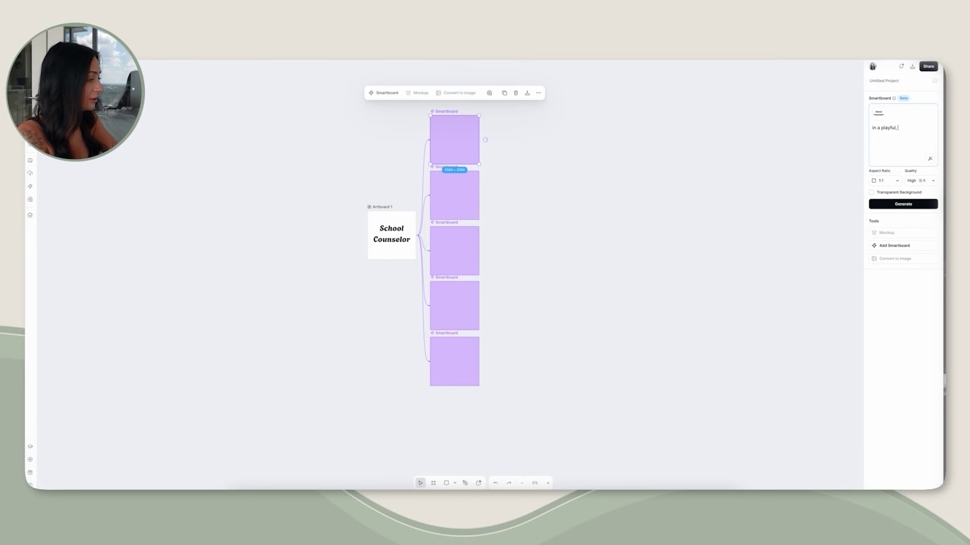
{"action": "type", "text": "hand"}
{"action": "type", "text": "drawn c"}
{"action": "type", "text": "halkbo"}
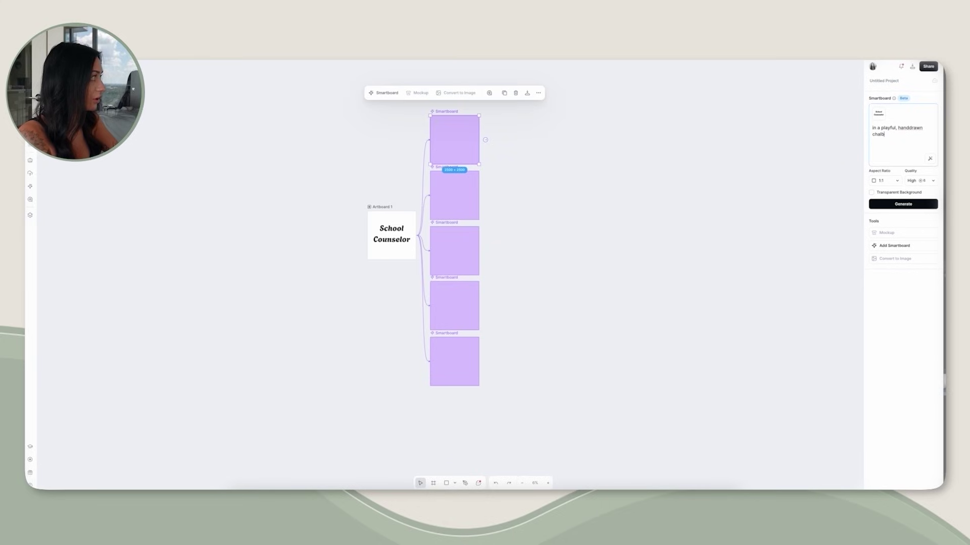
{"action": "type", "text": "ard font, "}
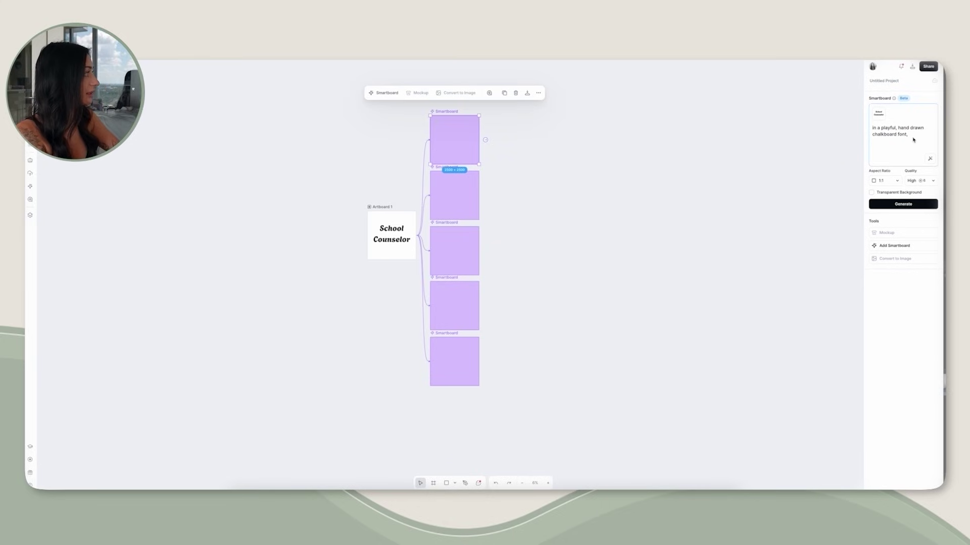
{"action": "type", "text": "white te"}
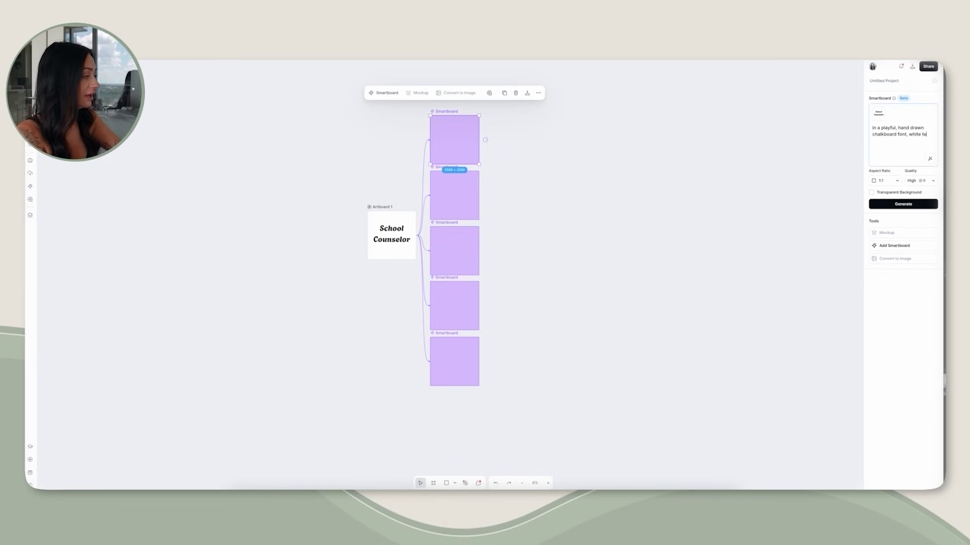
{"action": "type", "text": "xt with a ch"}
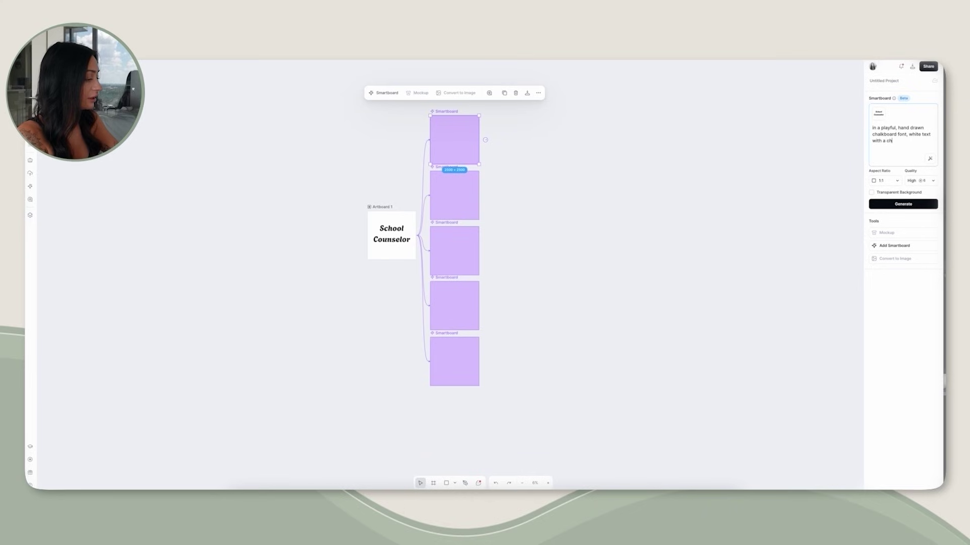
{"action": "type", "text": "alk-like texture, surrounded by"}
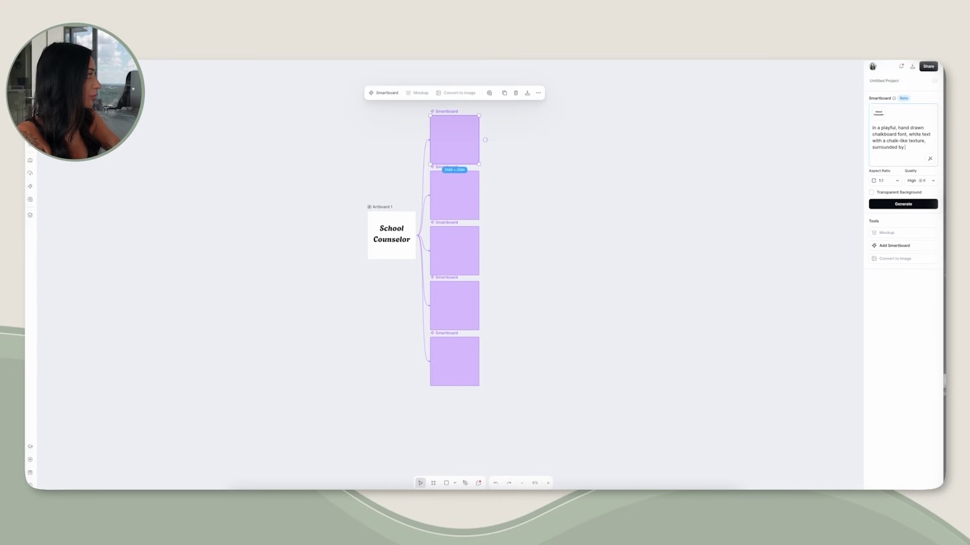
- Complete the top Smartboard's prompt with "simple doodles of stars, hearts, paper airplanes, and books in a chalkboard style look"
{"action": "type", "text": " simple doodles of"}
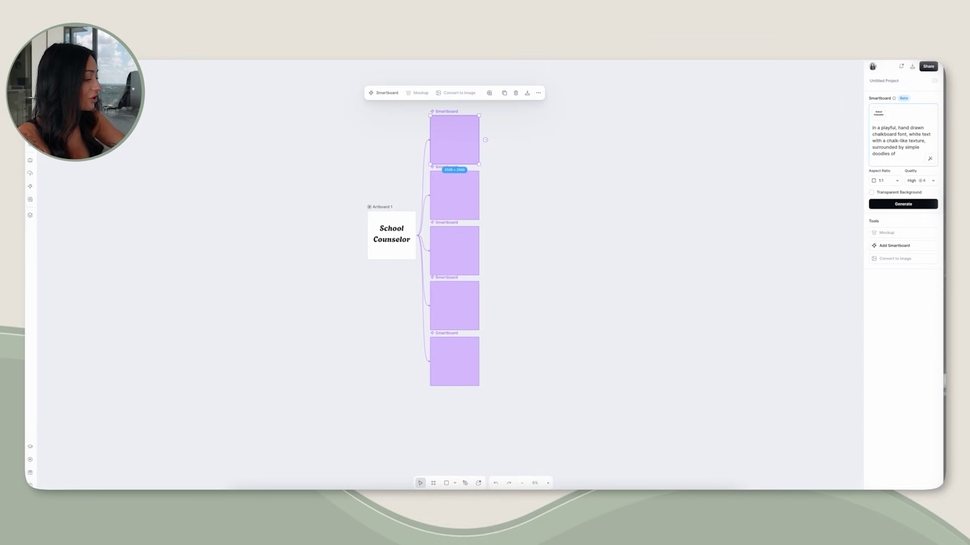
{"action": "type", "text": " stara"}
{"action": "type", "text": ", hearts, paper ai"}
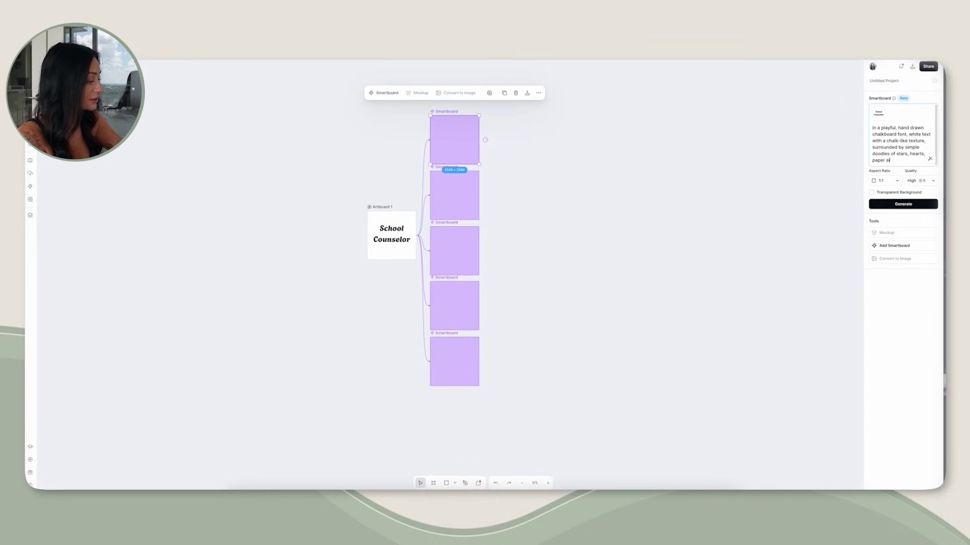
{"action": "type", "text": "rplanes, band"}
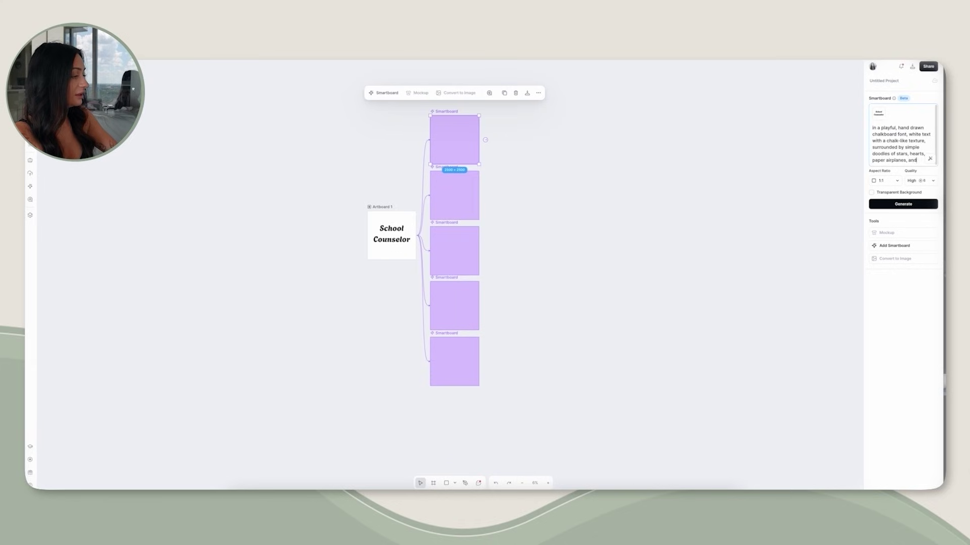
{"action": "type", "text": " books in a chalkboard style look"}
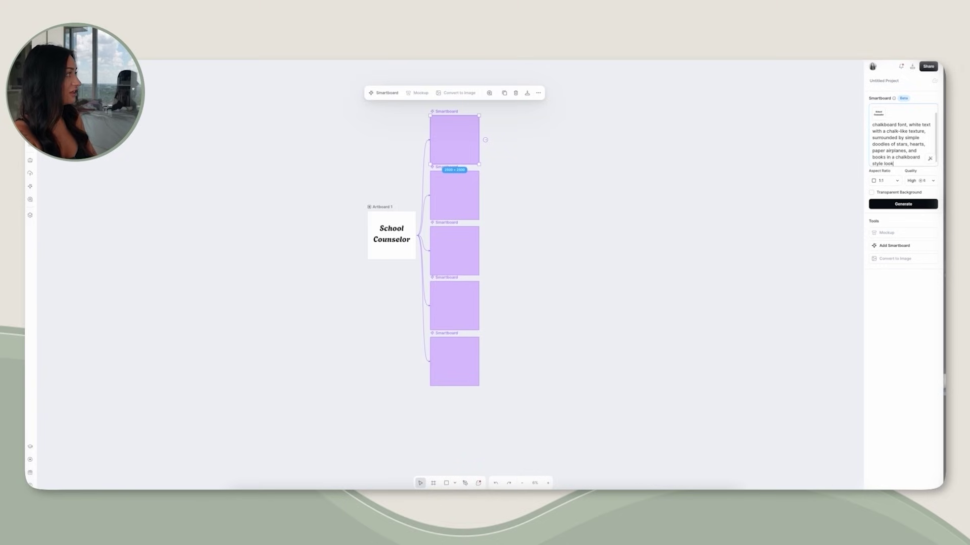
{"action": "scroll", "coordinate": [926, 138], "scroll_direction": "up", "scroll_amount": 2}
{"action": "scroll", "coordinate": [926, 138], "scroll_direction": "down", "scroll_amount": 2}
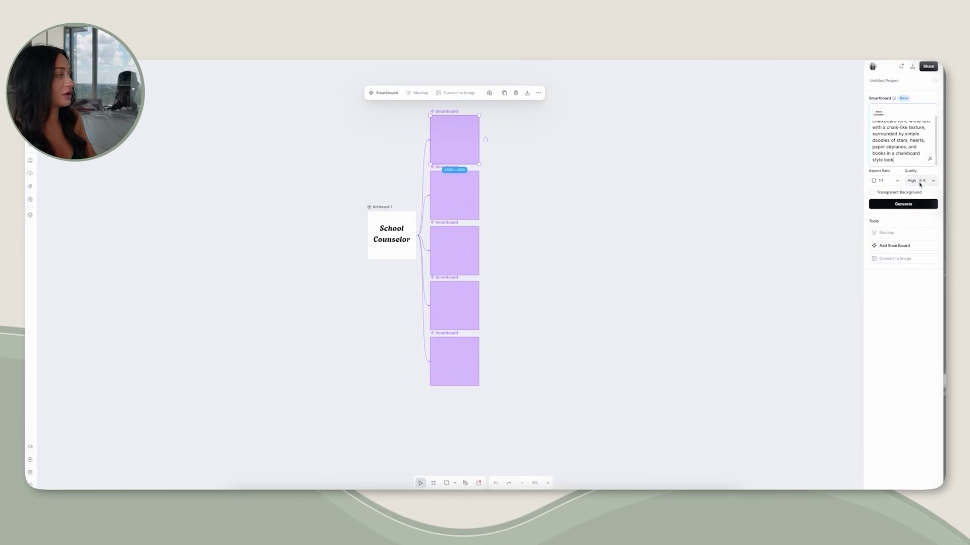
- Turn on the transparent background for the top Smartboard and generate its chalkboard design
{"action": "left_click", "coordinate": [873, 194]}
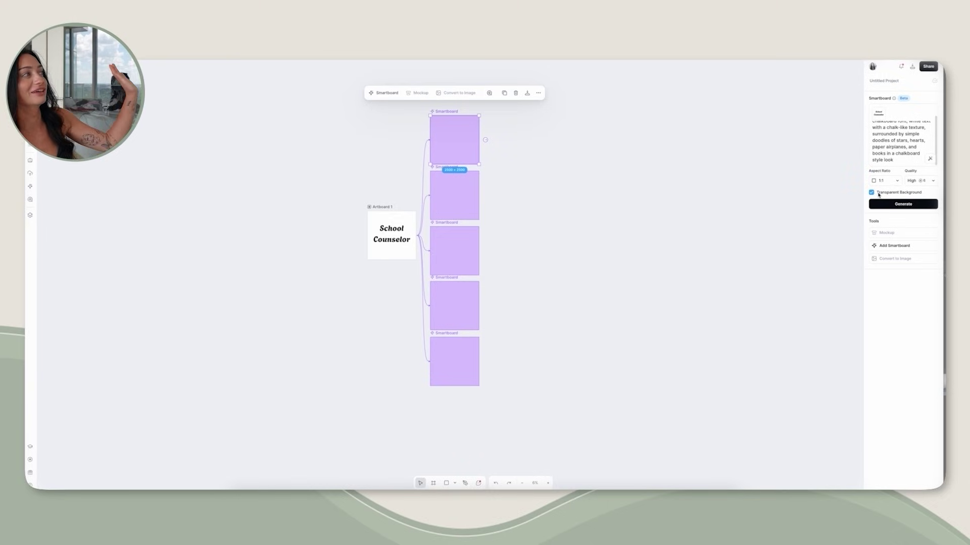
{"action": "scroll", "coordinate": [904, 147], "scroll_direction": "up", "scroll_amount": 2}
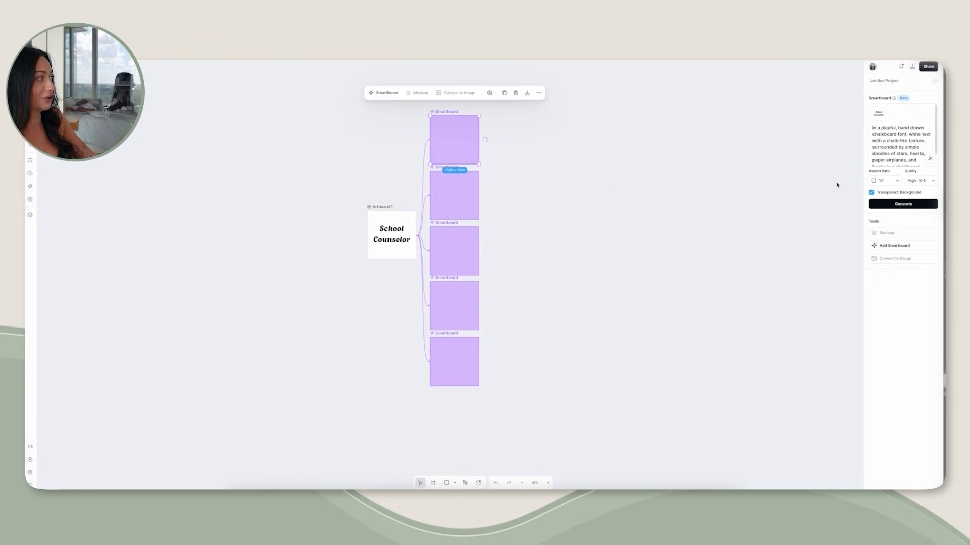
{"action": "left_click", "coordinate": [890, 204]}
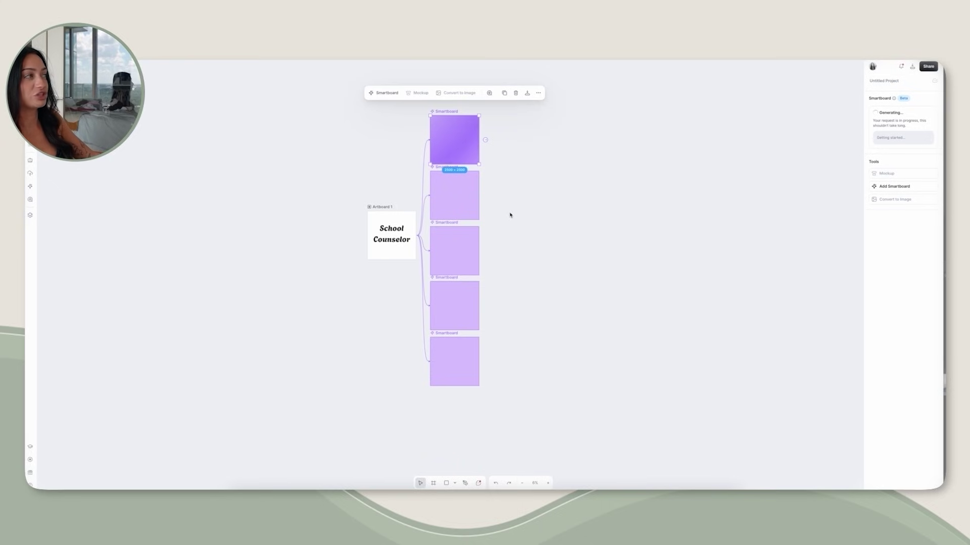
- Write a soft watercolor prompt for the second Smartboard and "in a clean modern serif font, all uppercase, black and white, thin underline accent" for the third
{"action": "left_click", "coordinate": [450, 177]}
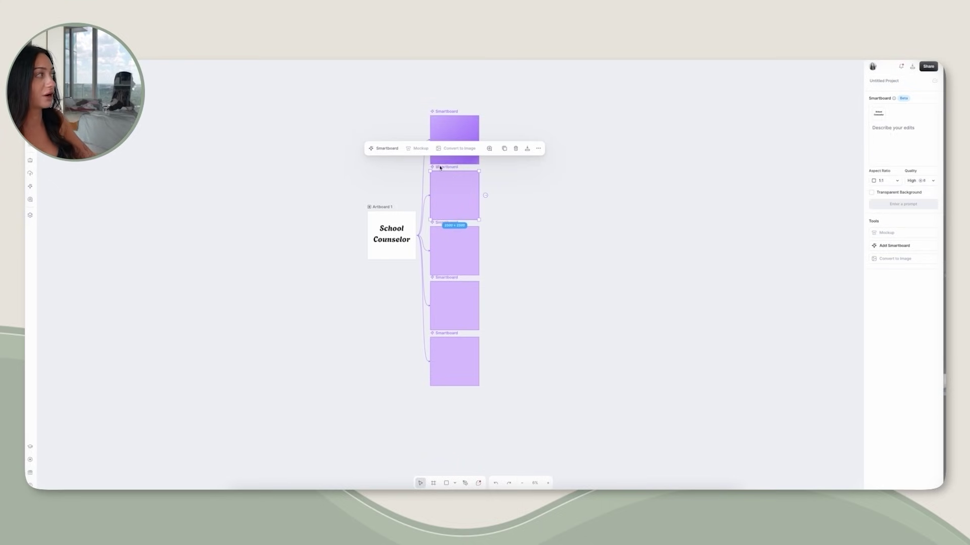
{"action": "left_click", "coordinate": [885, 160]}
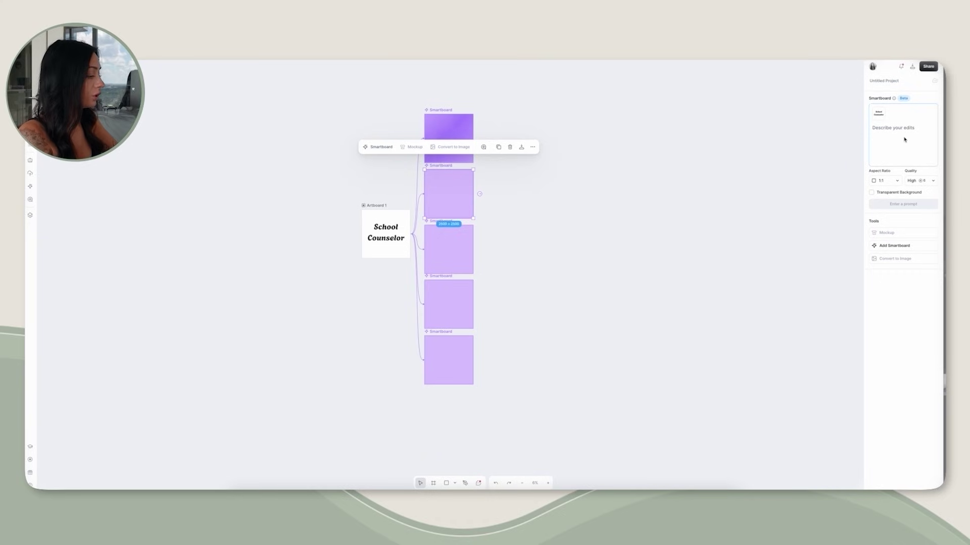
{"action": "type", "text": "soft watercolor "}
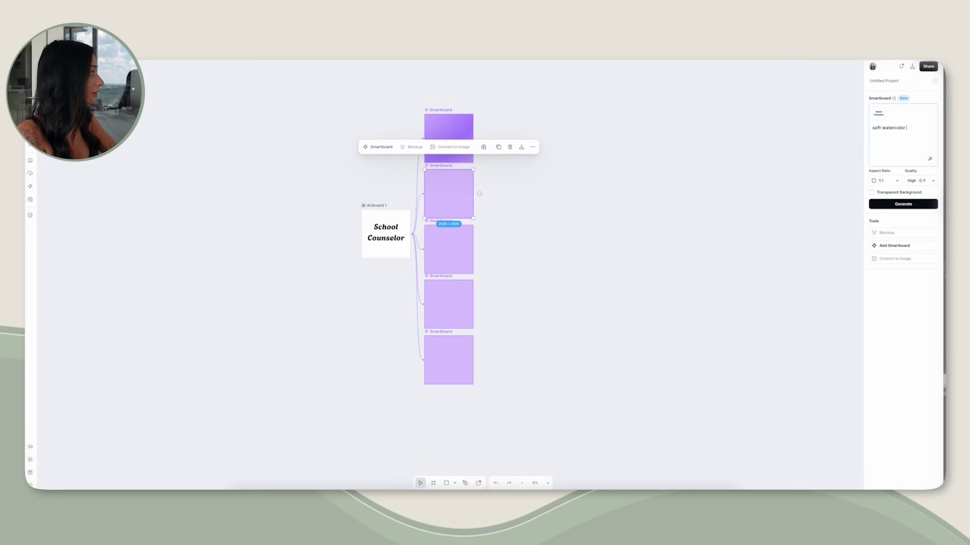
{"action": "type", "text": "rain a clean modern serif font, all uppercase, black and white, thin underline accent"}
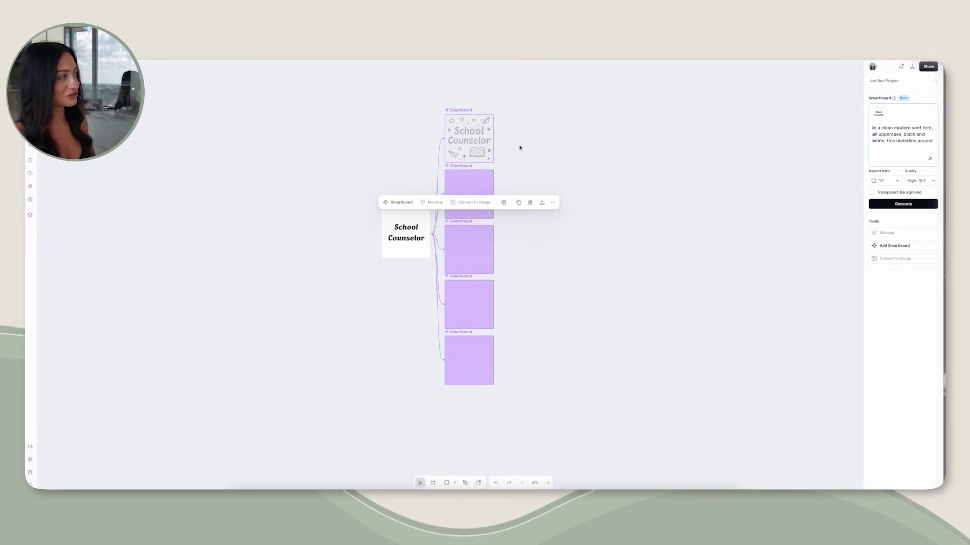
- Examine the generated chalkboard design in the top Smartboard up close
{"action": "left_click", "coordinate": [482, 136]}
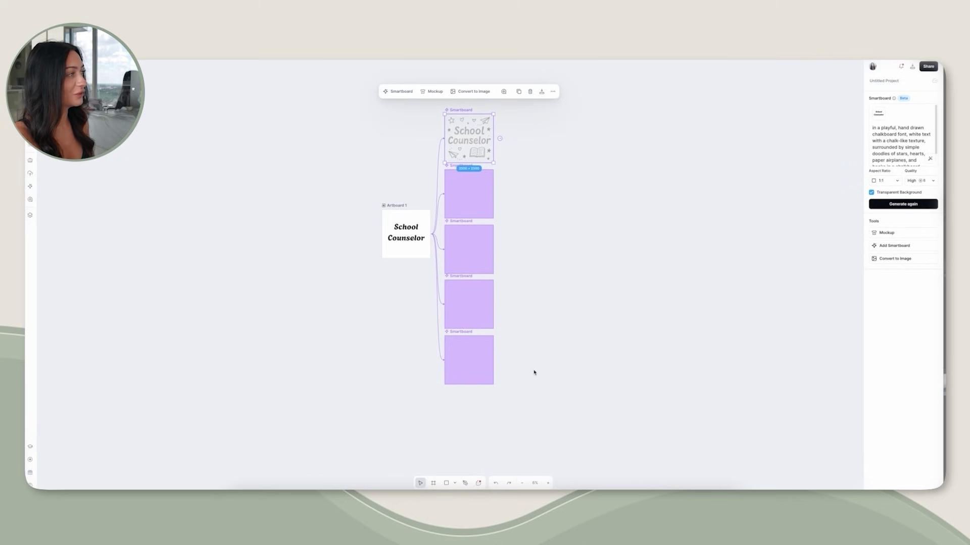
{"action": "left_click", "coordinate": [548, 482]}
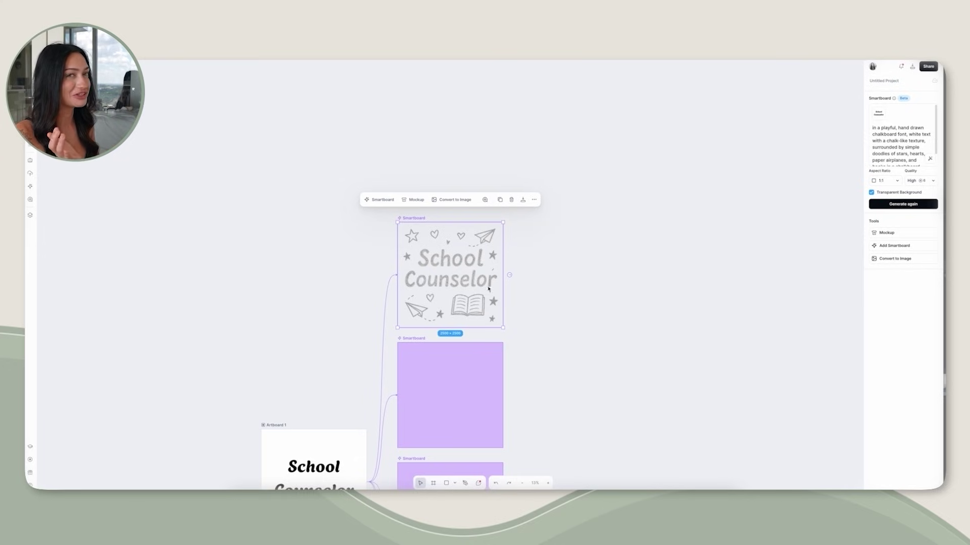
{"action": "scroll", "coordinate": [478, 324], "scroll_direction": "down", "scroll_amount": 3}
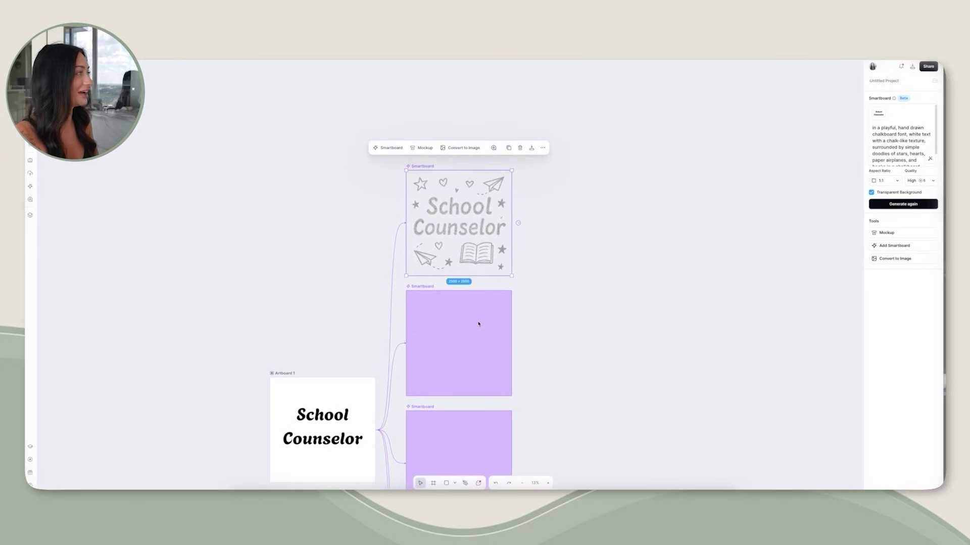
- Generate the second Smartboard's pastel watercolor design and the third Smartboard's modern serif design from their prompts
{"action": "left_click", "coordinate": [474, 298]}
{"action": "scroll", "coordinate": [473, 297], "scroll_direction": "down", "scroll_amount": 3}
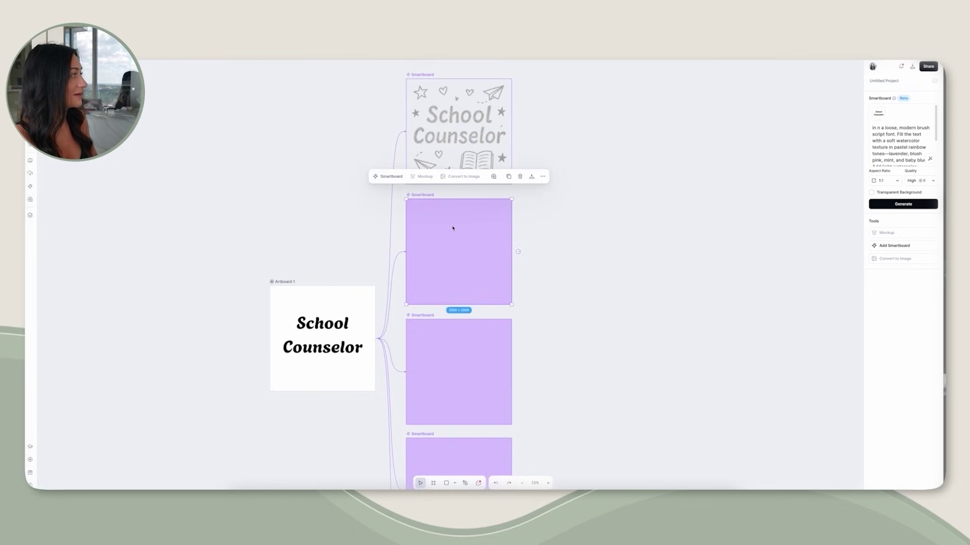
{"action": "left_click", "coordinate": [892, 204]}
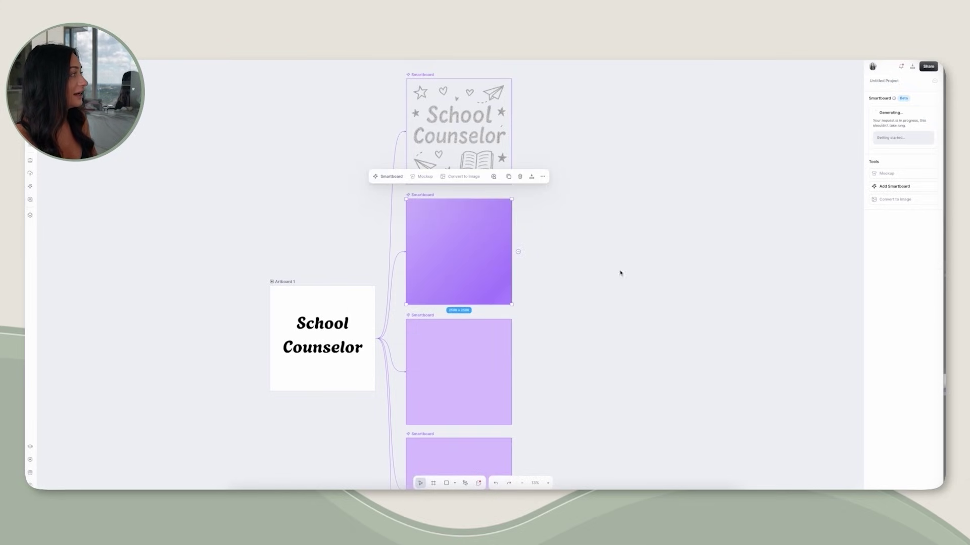
{"action": "left_click", "coordinate": [452, 323]}
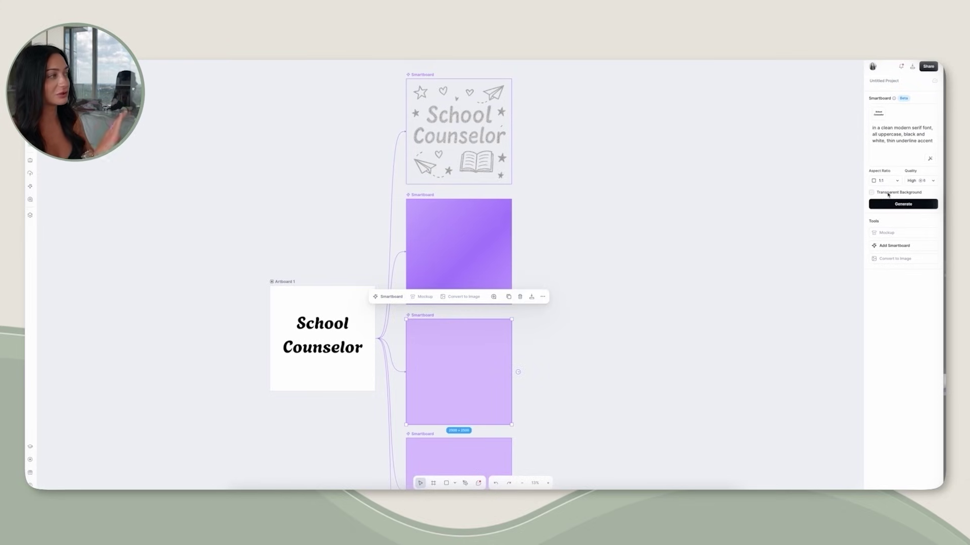
{"action": "left_click", "coordinate": [881, 205]}
{"action": "scroll", "coordinate": [568, 340], "scroll_direction": "down", "scroll_amount": 2}
{"action": "left_click", "coordinate": [567, 341]}
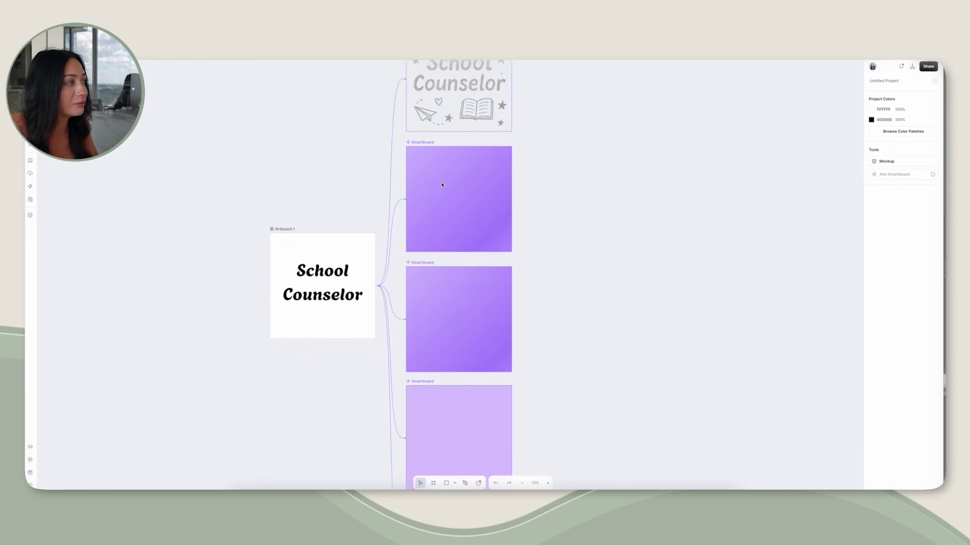
- Copy the Retro 70s Groovy prompt from ChatGPT into the fourth Smartboard and generate its design with a transparent background
{"action": "scroll", "coordinate": [444, 187], "scroll_direction": "down", "scroll_amount": 8}
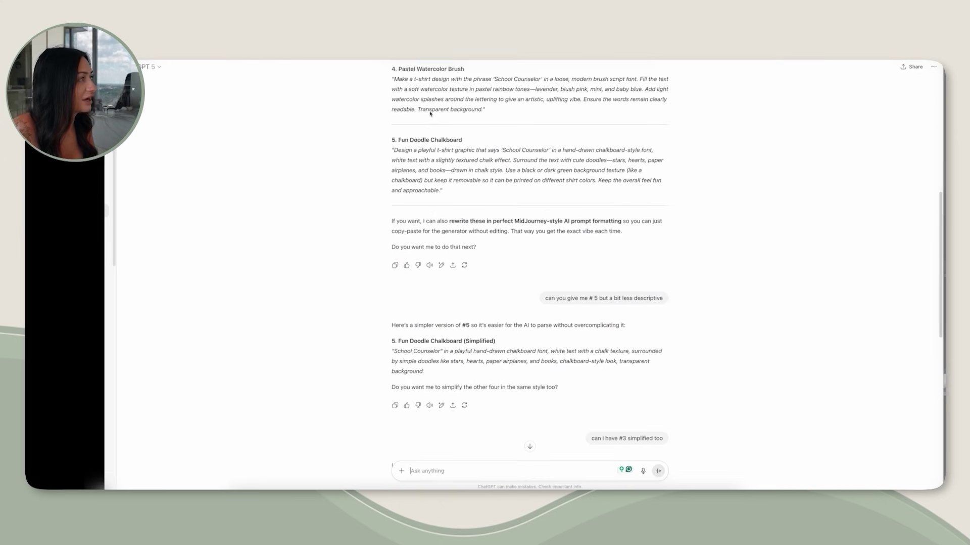
{"action": "scroll", "coordinate": [431, 113], "scroll_direction": "up", "scroll_amount": 10}
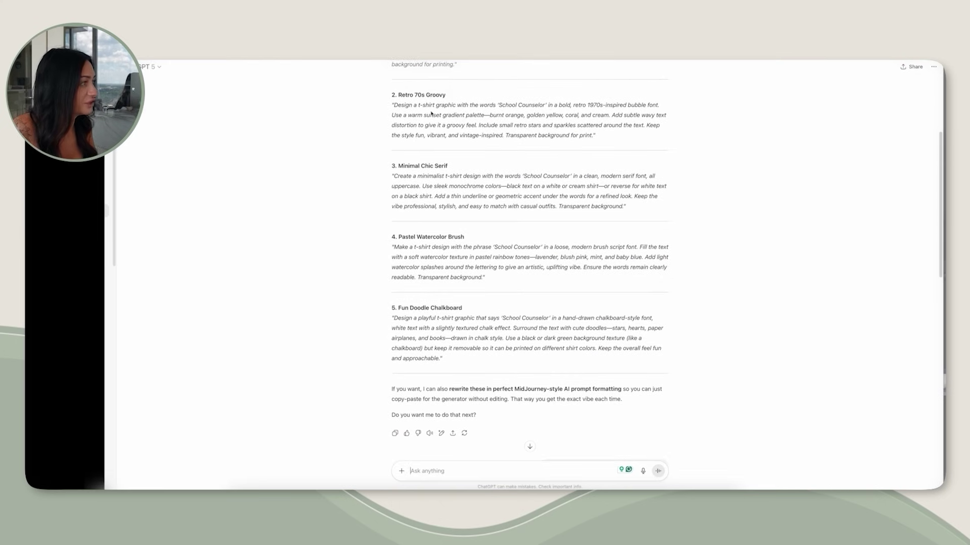
{"action": "scroll", "coordinate": [431, 113], "scroll_direction": "up", "scroll_amount": 3}
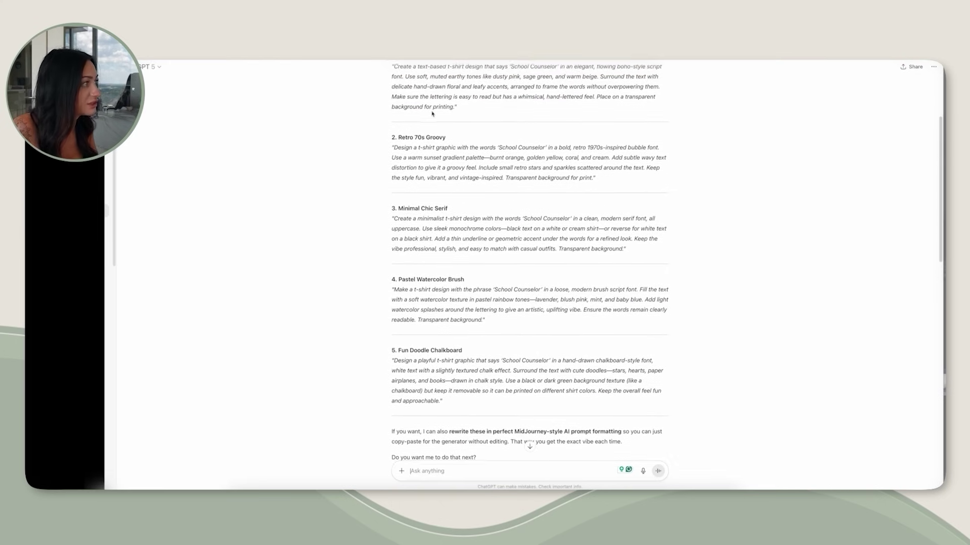
{"action": "scroll", "coordinate": [432, 113], "scroll_direction": "down", "scroll_amount": 1}
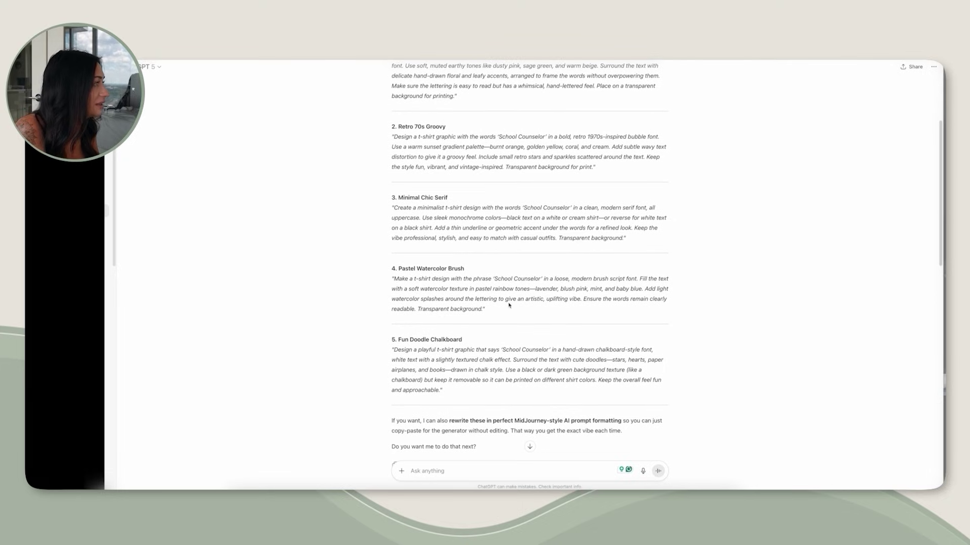
{"action": "scroll", "coordinate": [502, 251], "scroll_direction": "down", "scroll_amount": 2}
{"action": "scroll", "coordinate": [498, 246], "scroll_direction": "up", "scroll_amount": 5}
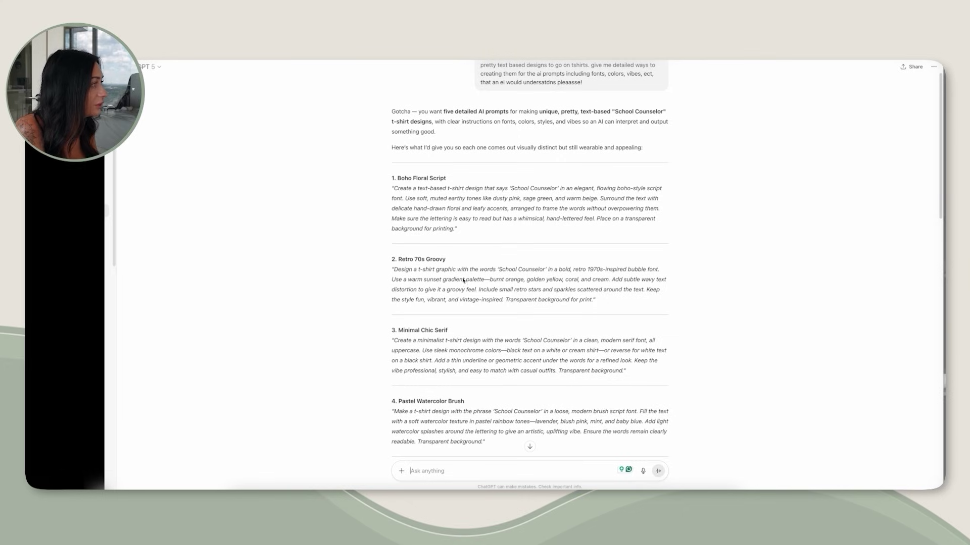
{"action": "left_click_drag", "start_coordinate": [550, 272], "coordinate": [503, 306]}
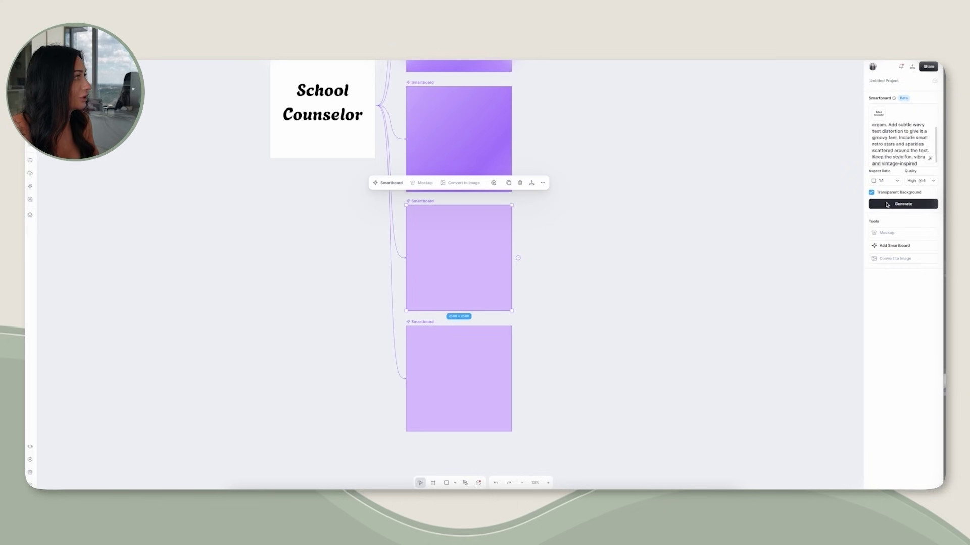
- Generate the fifth Smartboard's design in the boho floral script style
{"action": "left_click", "coordinate": [502, 368]}
{"action": "scroll", "coordinate": [502, 354], "scroll_direction": "up", "scroll_amount": 5}
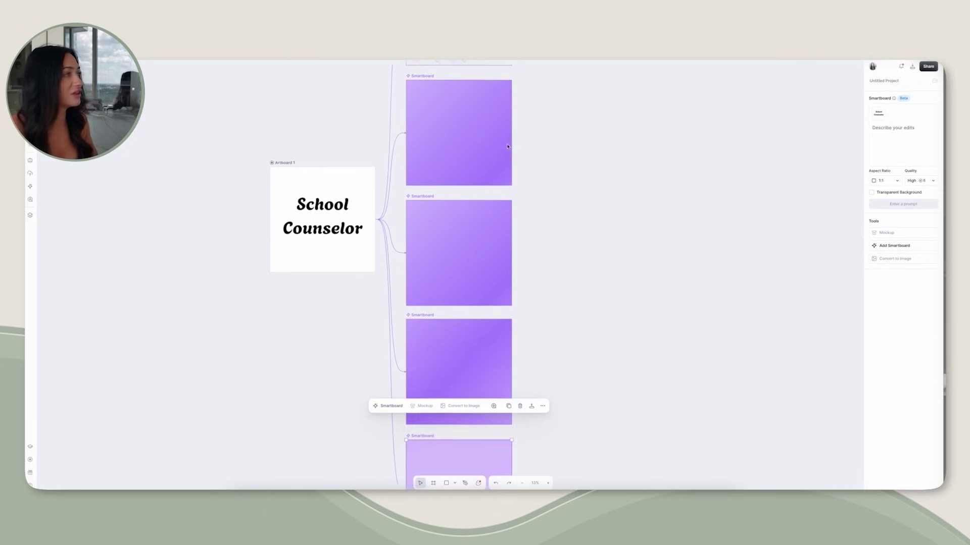
{"action": "scroll", "coordinate": [508, 146], "scroll_direction": "down", "scroll_amount": 5}
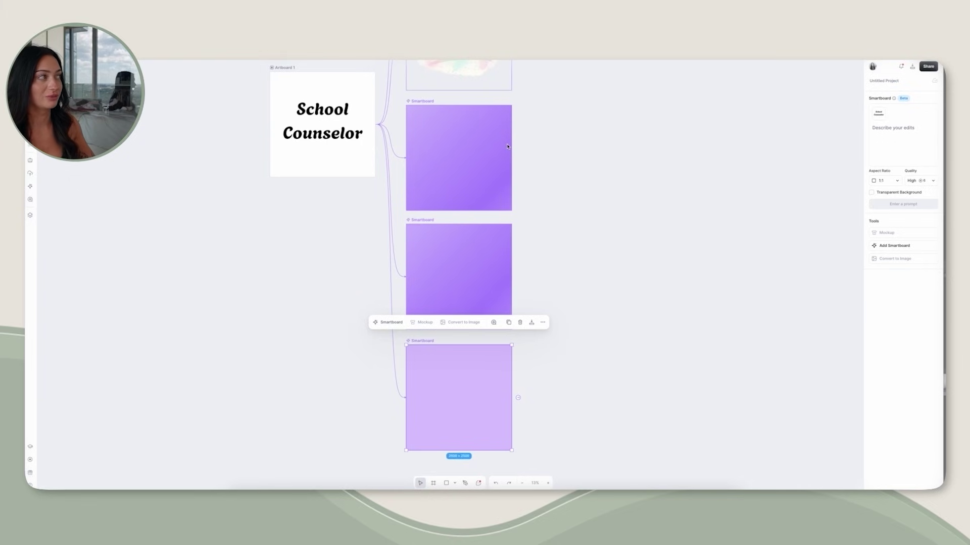
{"action": "scroll", "coordinate": [507, 147], "scroll_direction": "up", "scroll_amount": 5}
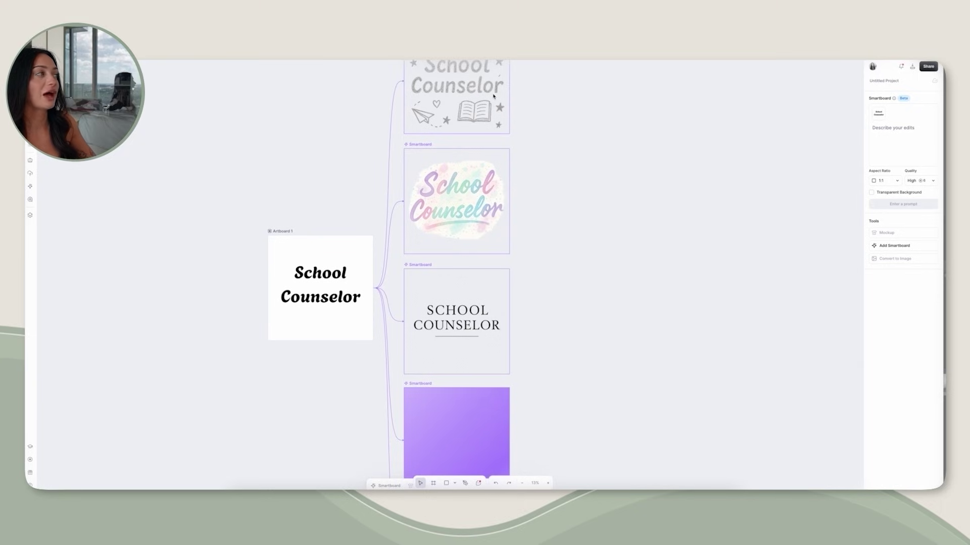
{"action": "scroll", "coordinate": [493, 96], "scroll_direction": "down", "scroll_amount": 3}
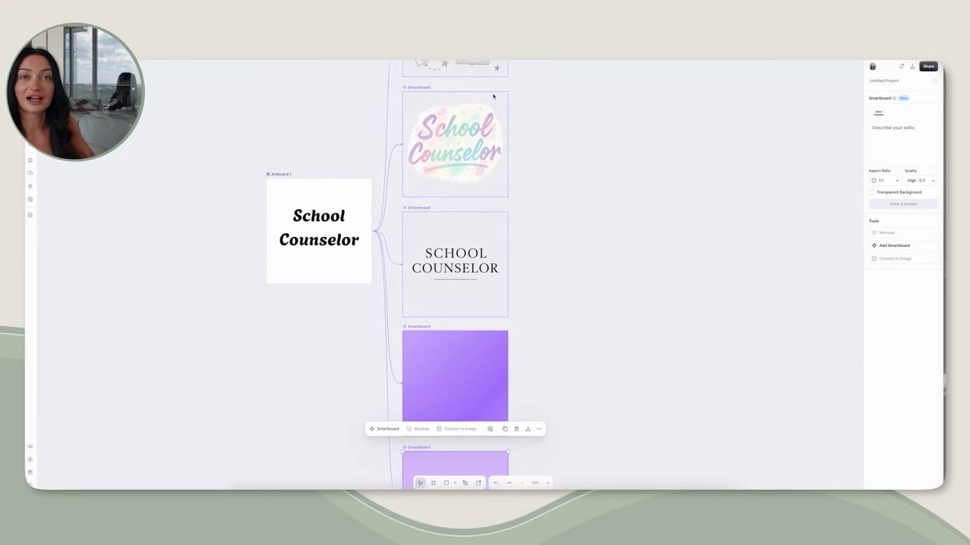
{"action": "scroll", "coordinate": [494, 96], "scroll_direction": "up", "scroll_amount": 3}
{"action": "scroll", "coordinate": [493, 96], "scroll_direction": "down", "scroll_amount": 3}
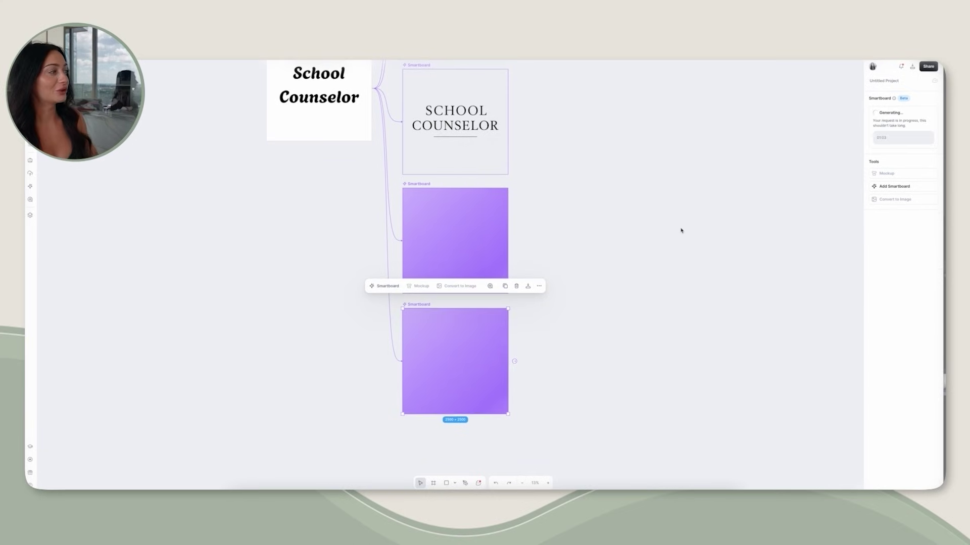
- Compare the generated chalkboard, watercolor, modern serif and retro designs, both up close and side by side in an overview
{"action": "scroll", "coordinate": [681, 231], "scroll_direction": "up", "scroll_amount": 6}
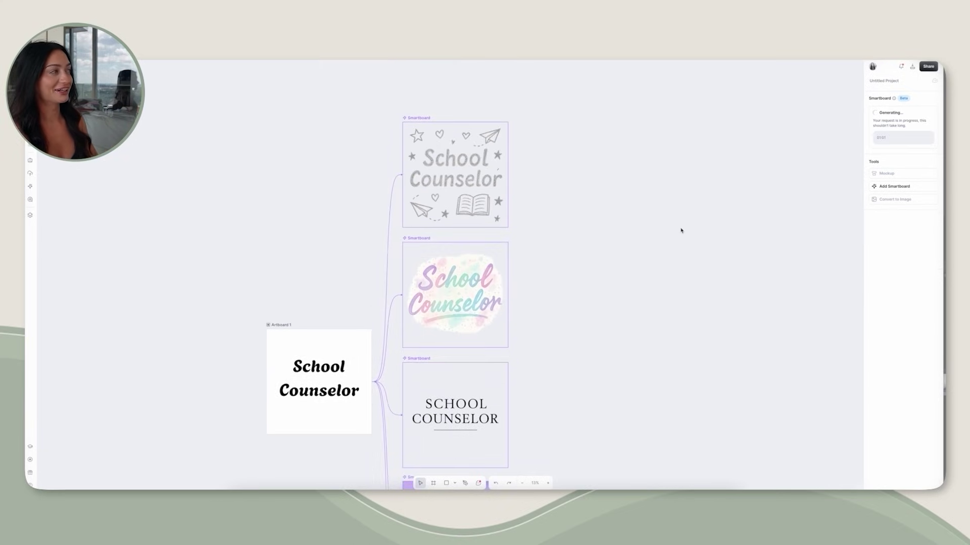
{"action": "scroll", "coordinate": [680, 231], "scroll_direction": "down", "scroll_amount": 1}
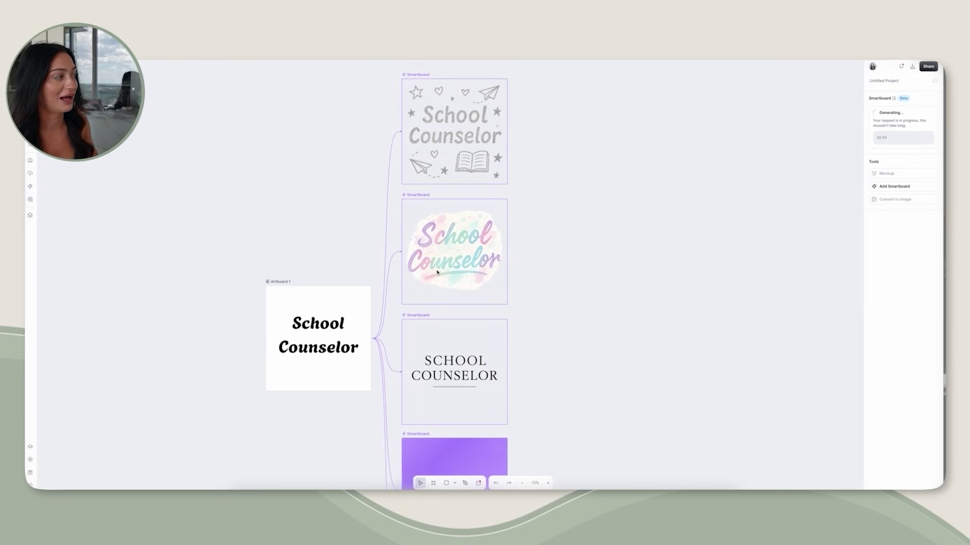
{"action": "scroll", "coordinate": [505, 270], "scroll_direction": "down", "scroll_amount": 3}
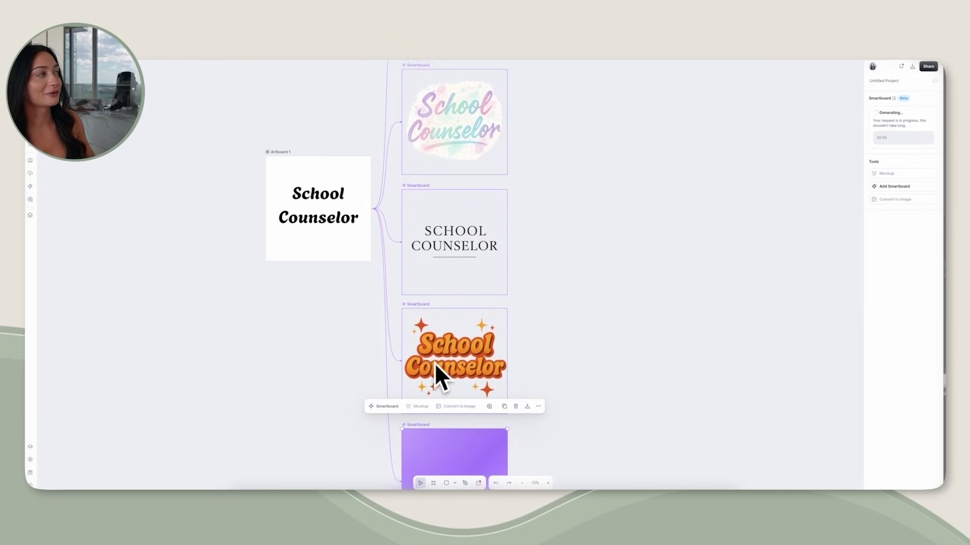
{"action": "left_click", "coordinate": [485, 269]}
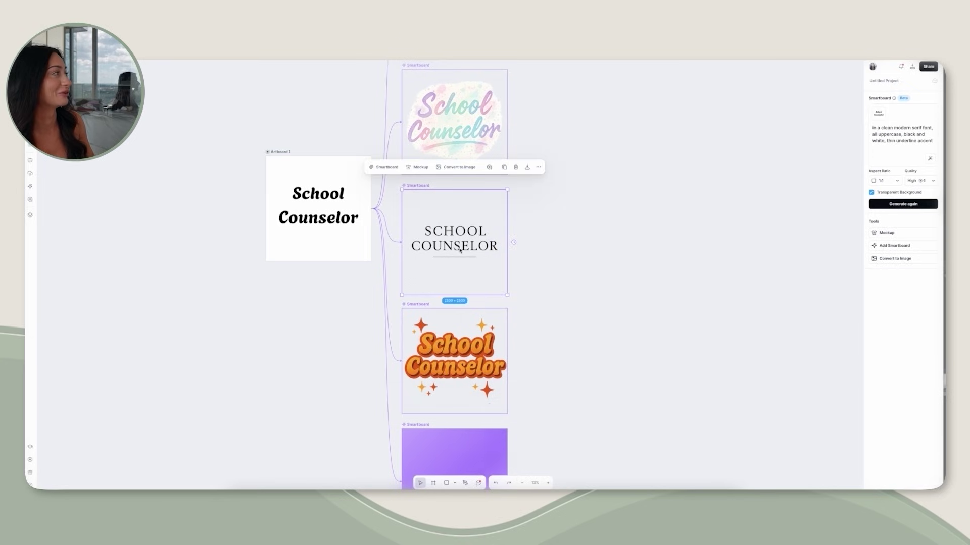
{"action": "scroll", "coordinate": [460, 258], "scroll_direction": "down", "scroll_amount": 1}
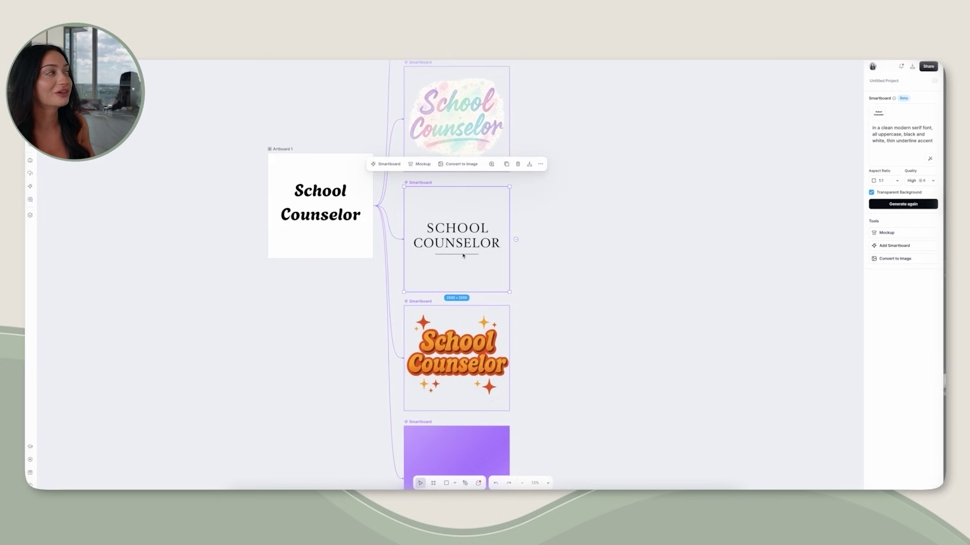
{"action": "scroll", "coordinate": [463, 255], "scroll_direction": "up", "scroll_amount": 1}
{"action": "scroll", "coordinate": [463, 255], "scroll_direction": "up", "scroll_amount": 5}
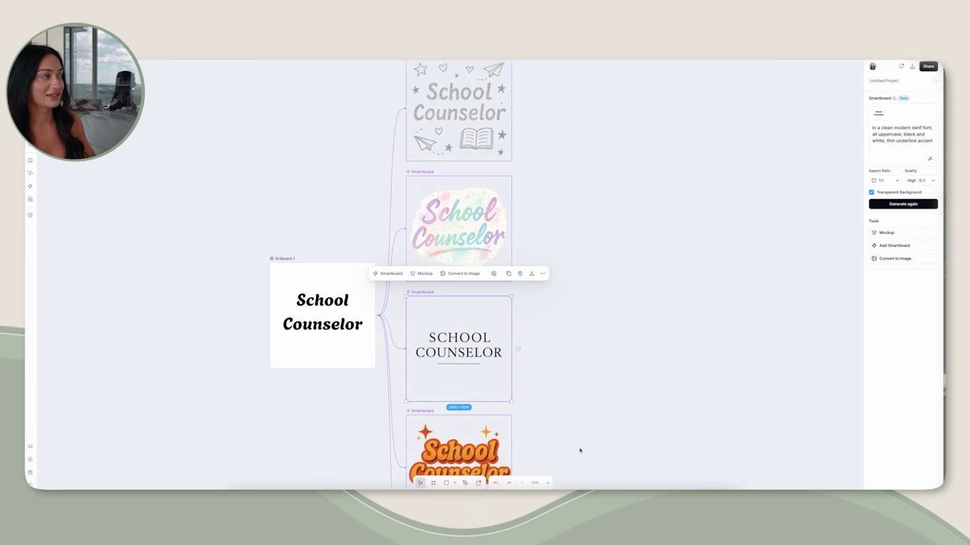
{"action": "left_click", "coordinate": [521, 484]}
{"action": "left_click", "coordinate": [480, 254]}
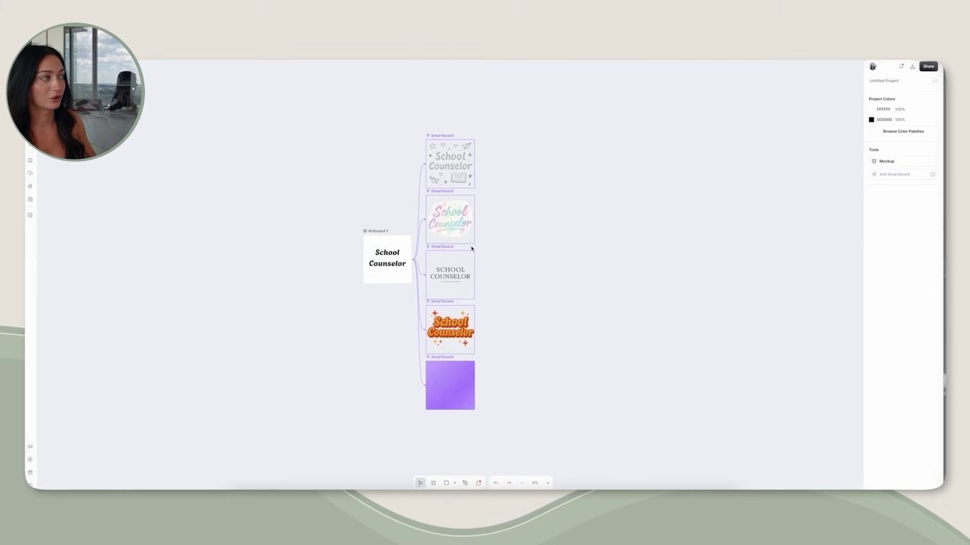
{"action": "scroll", "coordinate": [465, 247], "scroll_direction": "down", "scroll_amount": 1}
{"action": "scroll", "coordinate": [467, 202], "scroll_direction": "up", "scroll_amount": 2}
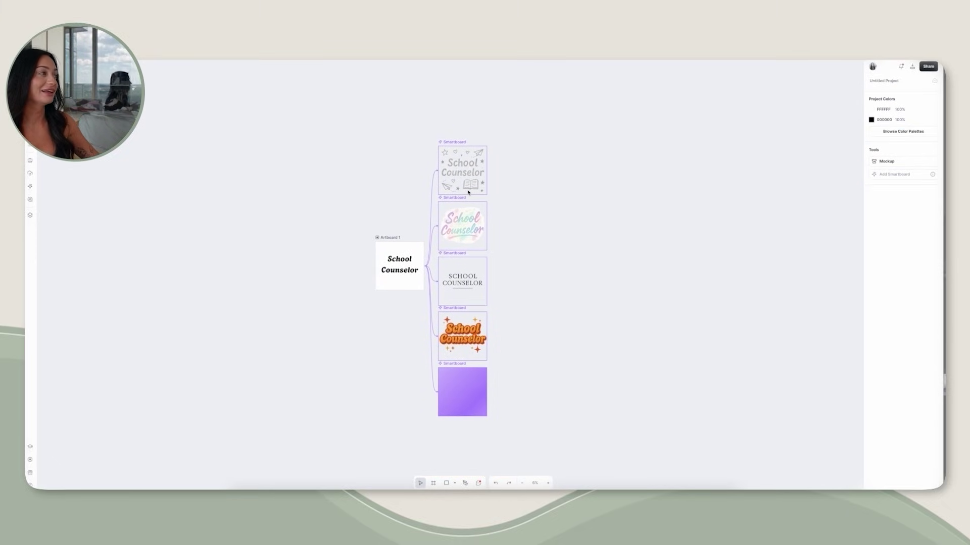
{"action": "scroll", "coordinate": [468, 192], "scroll_direction": "down", "scroll_amount": 1}
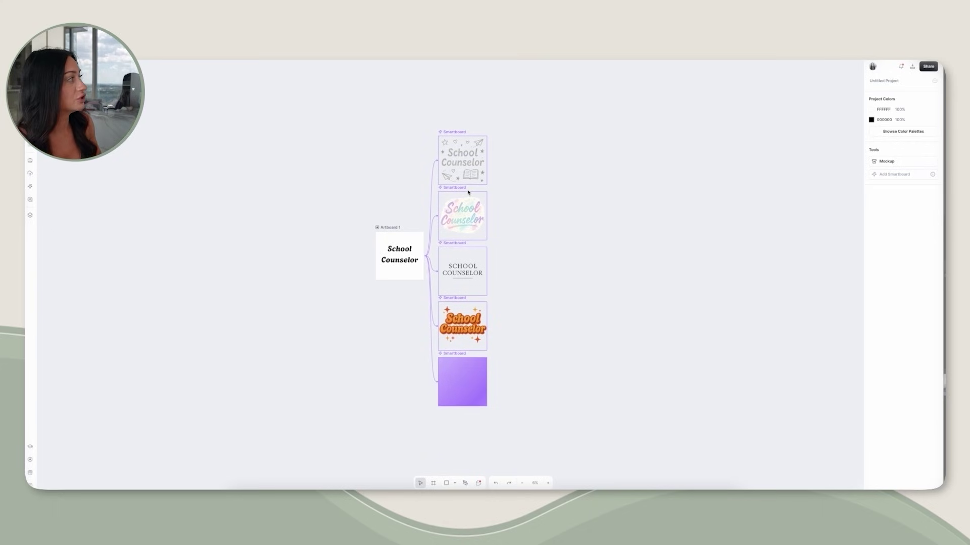
- Review the prompts behind the watercolor, modern serif and chalkboard Smartboards against their generated designs
{"action": "left_click", "coordinate": [477, 221]}
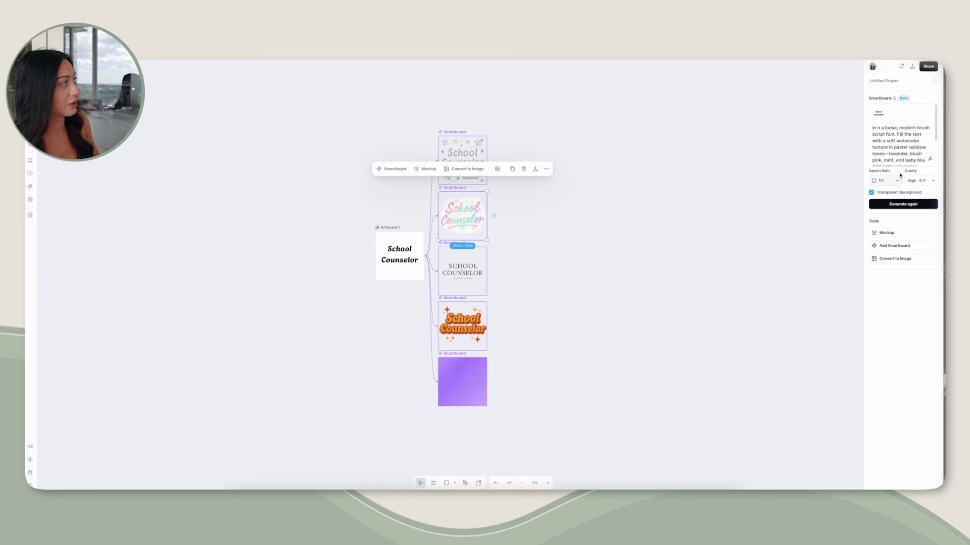
{"action": "left_click_drag", "start_coordinate": [936, 118], "coordinate": [935, 147]}
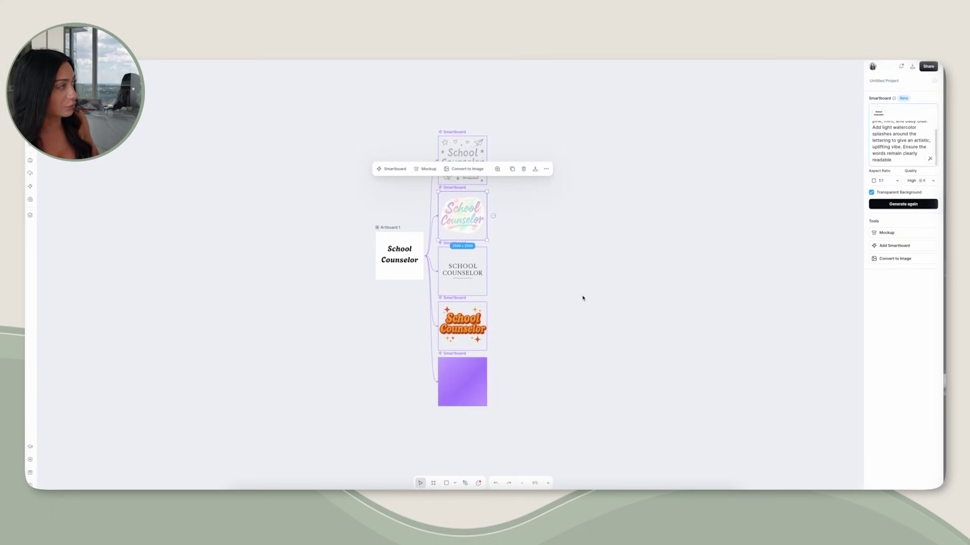
{"action": "left_click", "coordinate": [471, 276]}
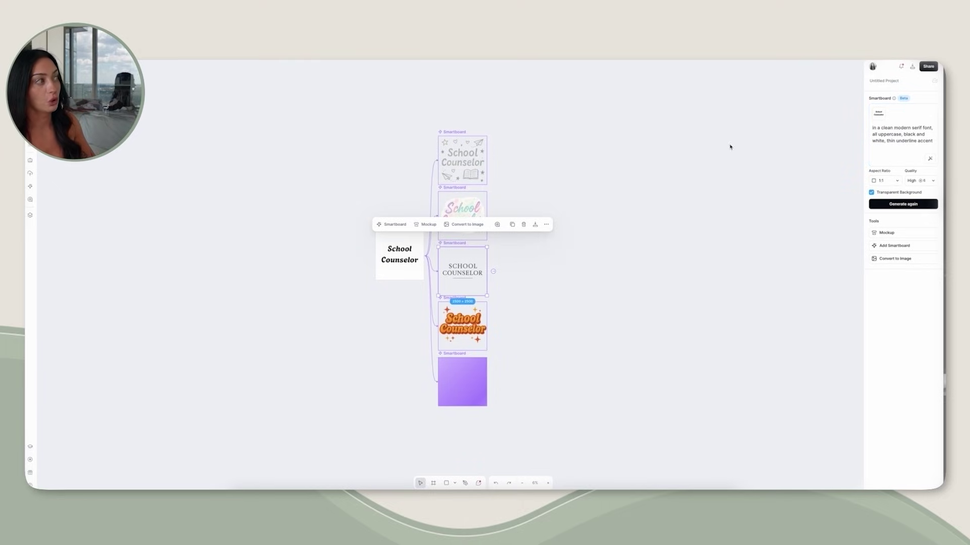
{"action": "left_click", "coordinate": [535, 200]}
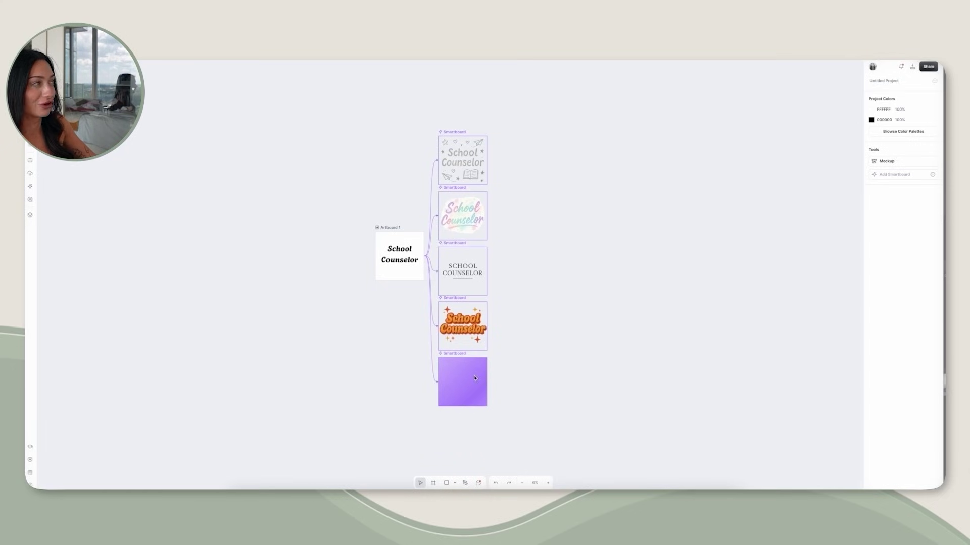
{"action": "left_click", "coordinate": [484, 363]}
{"action": "left_click", "coordinate": [524, 264]}
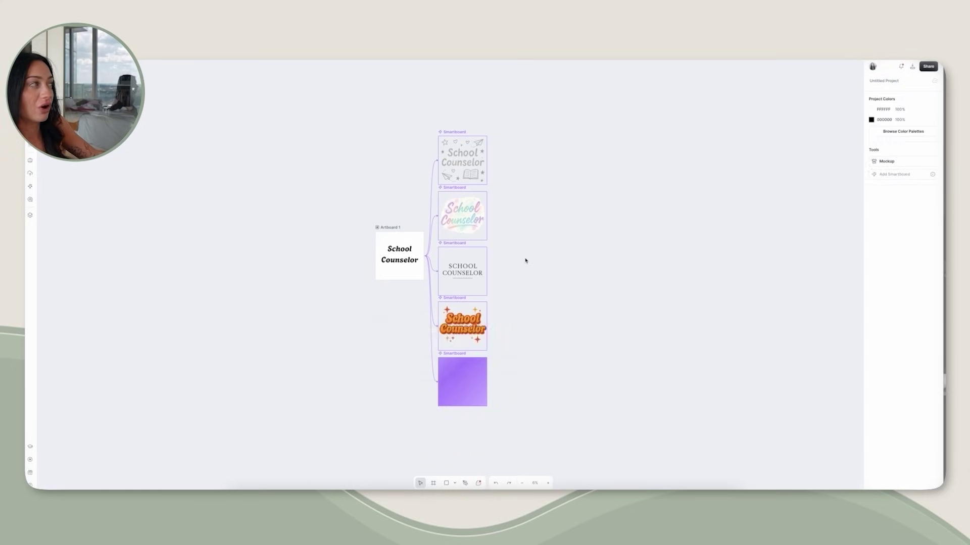
{"action": "left_click", "coordinate": [471, 160]}
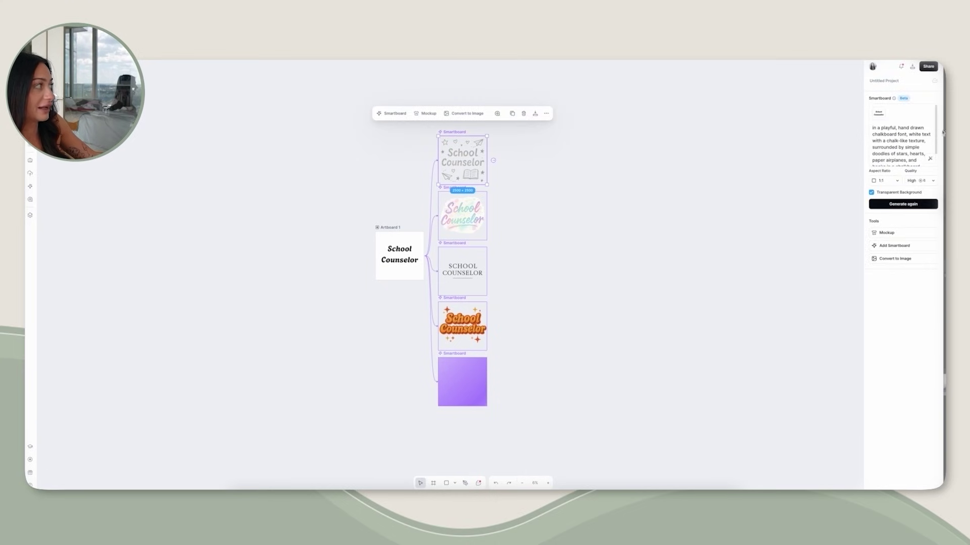
{"action": "scroll", "coordinate": [899, 151], "scroll_direction": "down", "scroll_amount": 2}
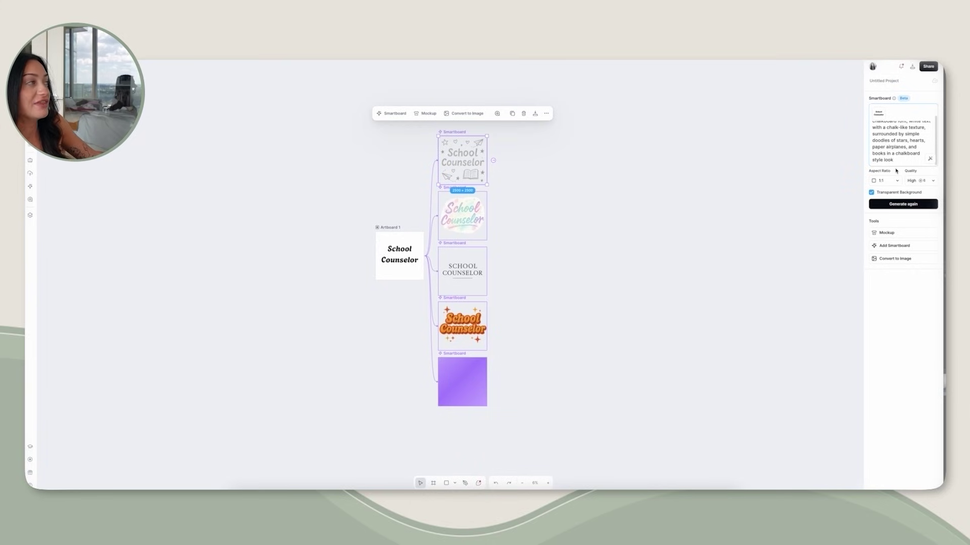
{"action": "left_click", "coordinate": [514, 166]}
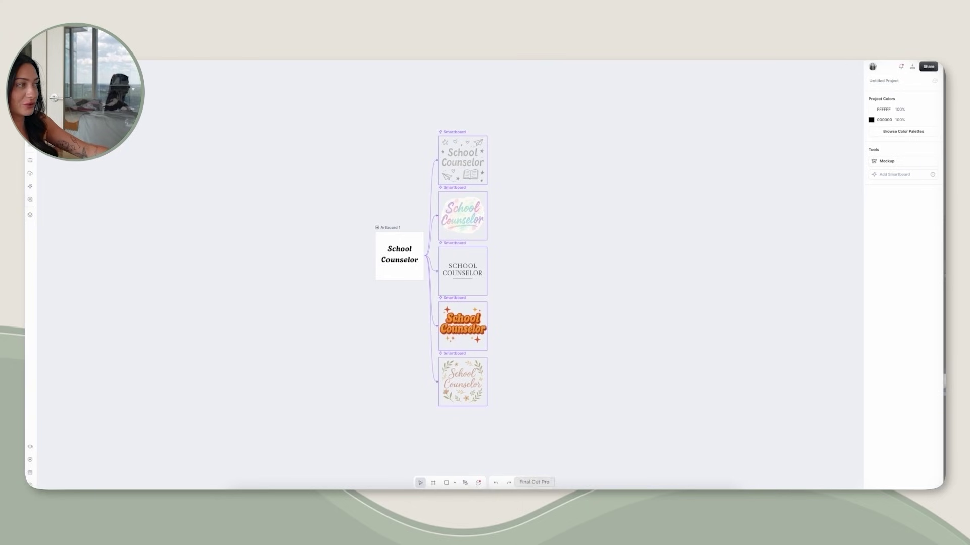
- Examine the generated boho floral design in the bottom Smartboard up close and compare it with the others
{"action": "scroll", "coordinate": [497, 419], "scroll_direction": "up", "scroll_amount": 5}
{"action": "scroll", "coordinate": [497, 419], "scroll_direction": "down", "scroll_amount": 3}
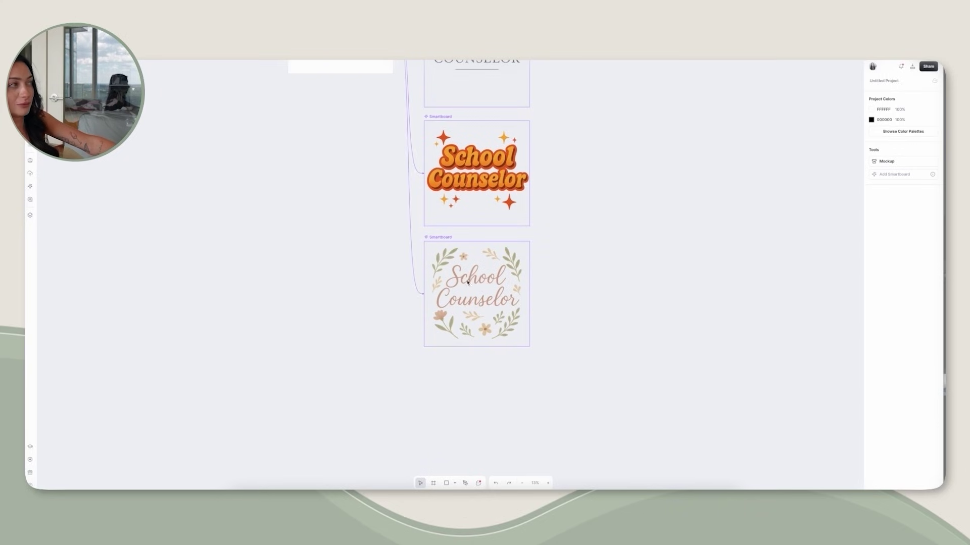
{"action": "scroll", "coordinate": [478, 290], "scroll_direction": "up", "scroll_amount": 3}
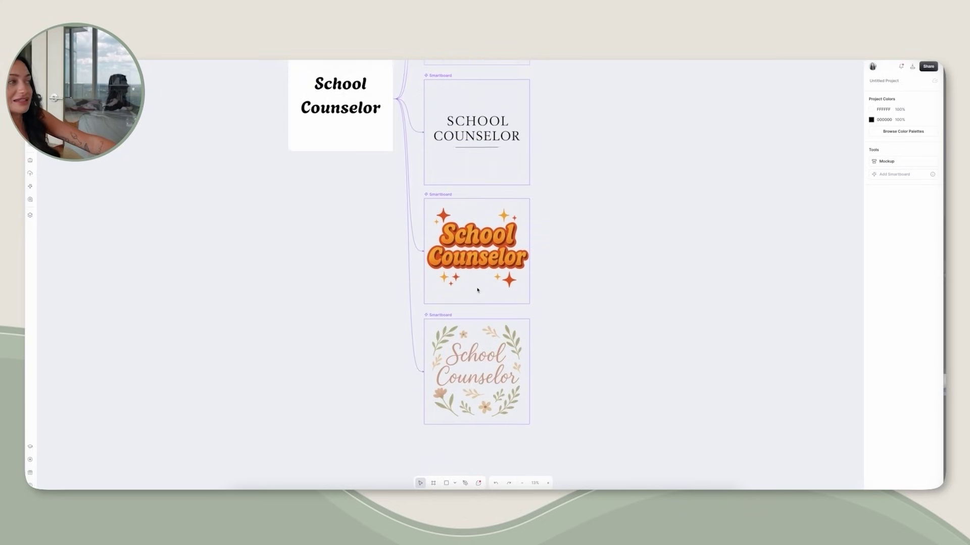
{"action": "scroll", "coordinate": [395, 274], "scroll_direction": "up", "scroll_amount": 7}
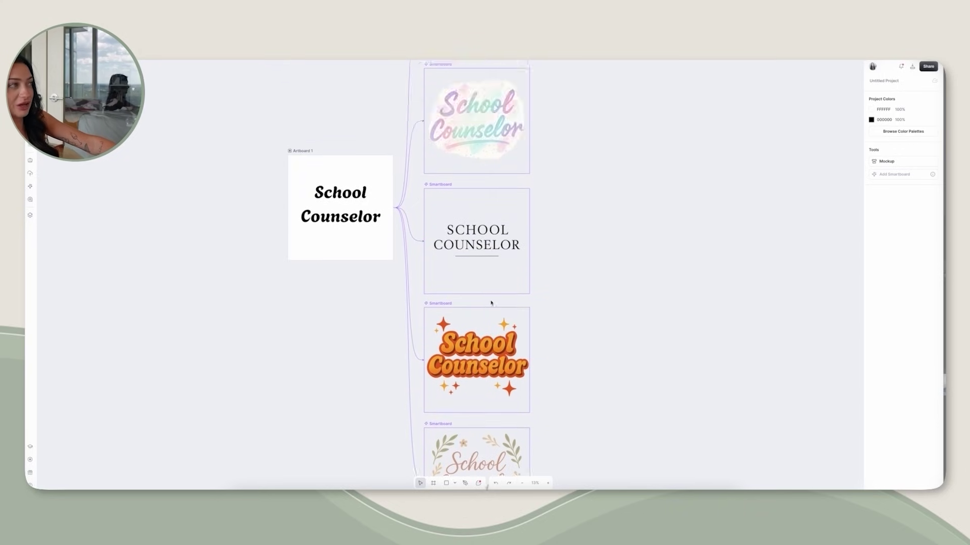
{"action": "scroll", "coordinate": [520, 218], "scroll_direction": "down", "scroll_amount": 2}
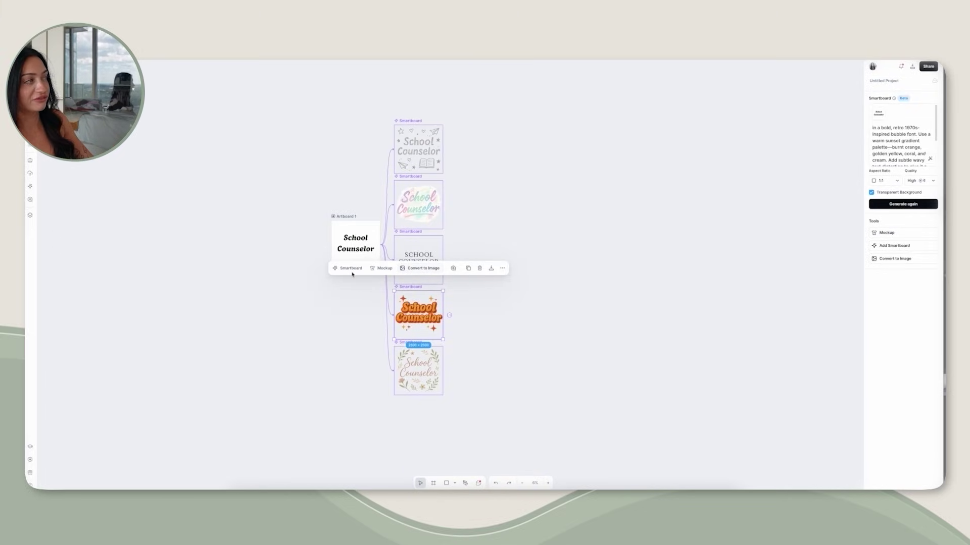
- Add a new Smartboard linked to the orange retro "School Counselor" design and select it for prompting
{"action": "left_click", "coordinate": [526, 331]}
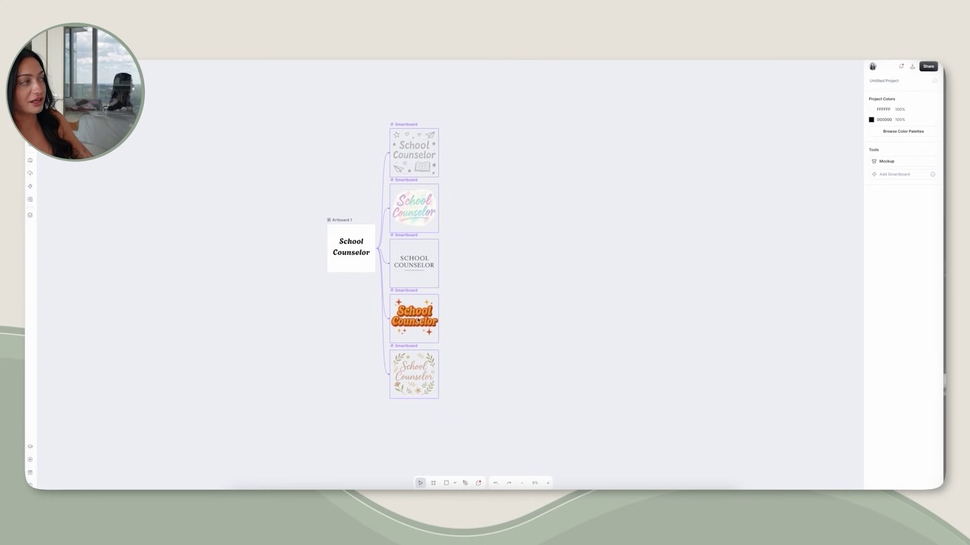
{"action": "left_click", "coordinate": [418, 320]}
{"action": "left_click", "coordinate": [347, 272]}
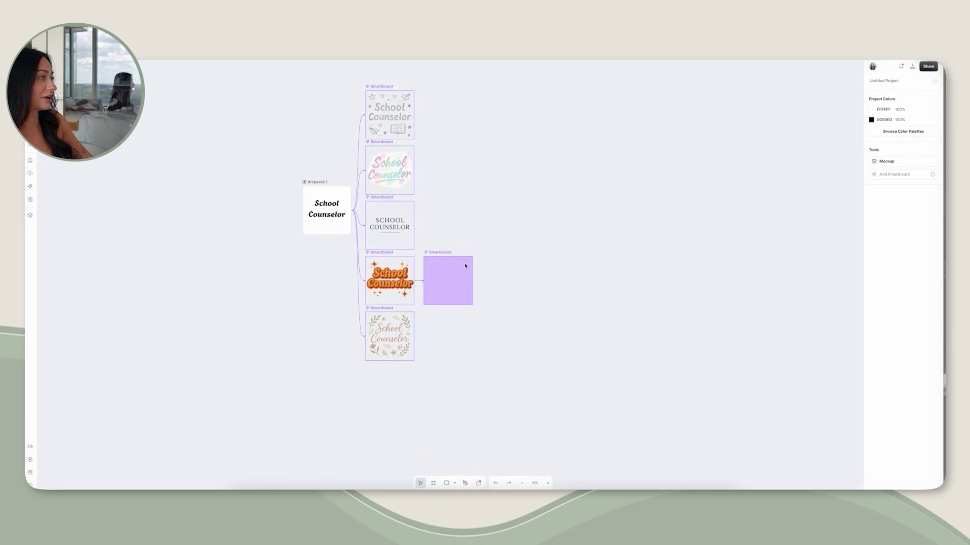
{"action": "left_click", "coordinate": [441, 254]}
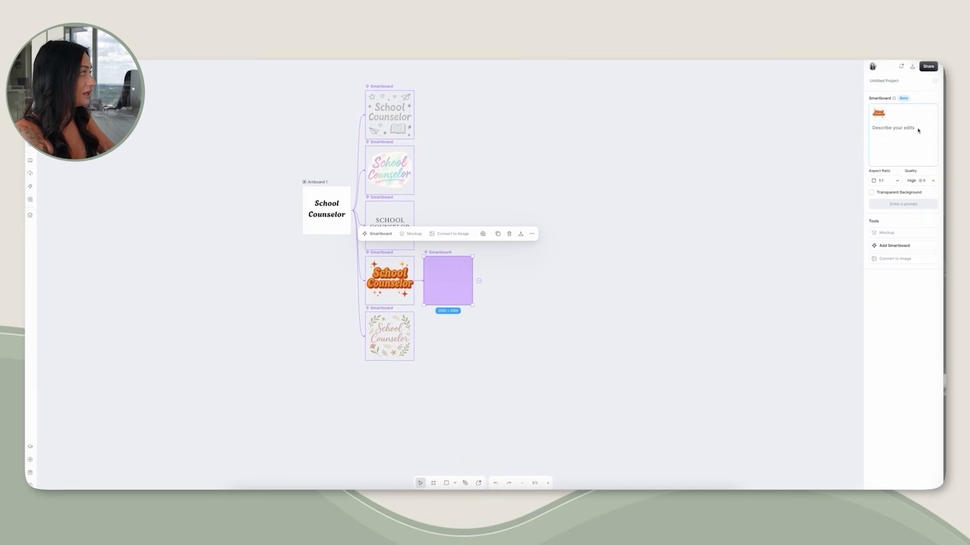
- Prompt the new Smartboard with "keep it the same, but make it pink ombre and add more sparkles" and generate it
{"action": "type", "text": "keep"}
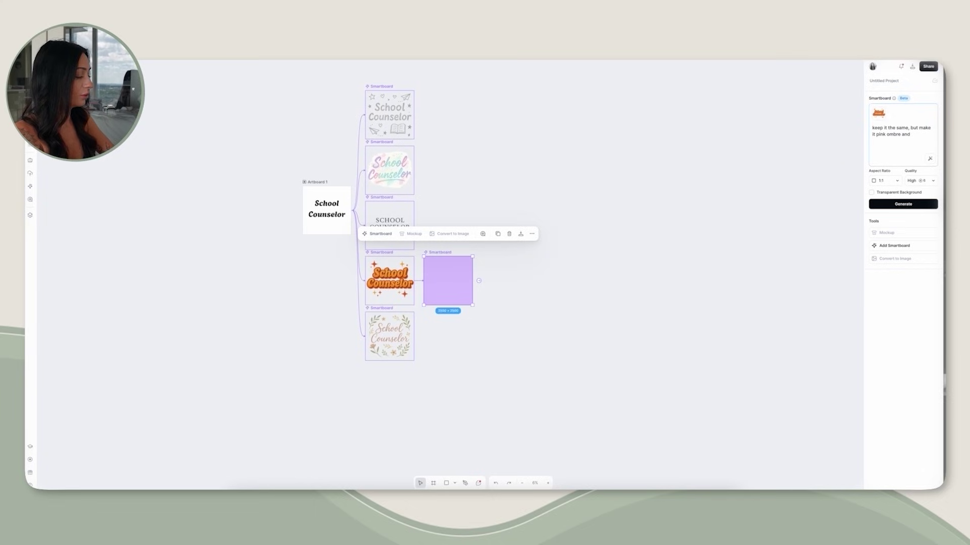
{"action": "type", "text": "it the same, but make it pink ombre and add m"}
{"action": "key", "text": "Return"}
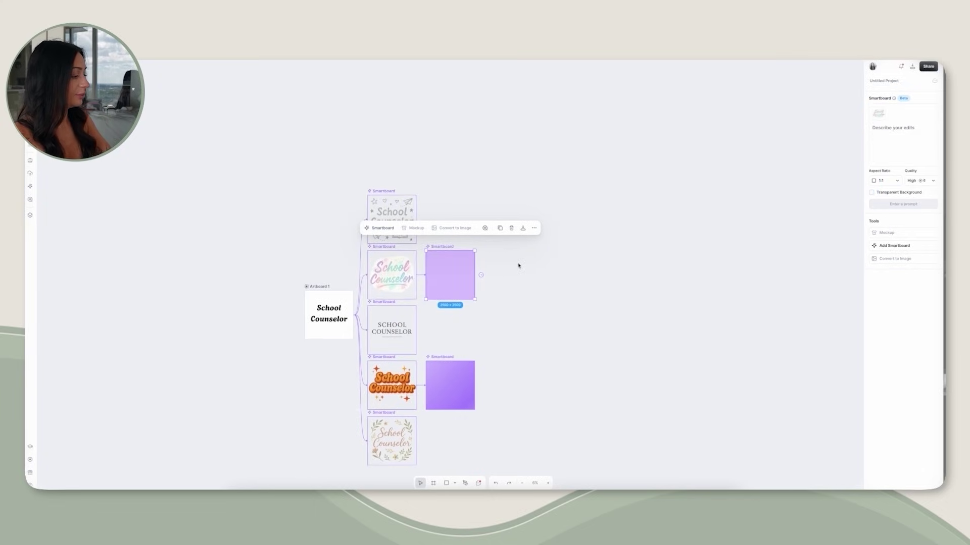
- Prompt the Smartboard linked to the watercolor design to keep it the same but change the text to "Guidance Counselor", and generate it
{"action": "left_click", "coordinate": [891, 156]}
{"action": "type", "text": "keep it the same, but change the tect"}
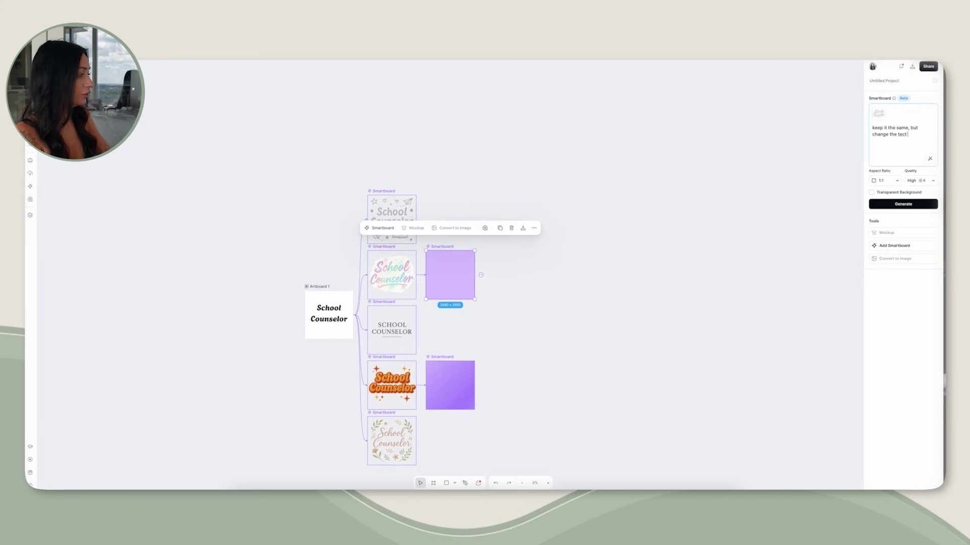
{"action": "type", "text": "Guidance Counselor\""}
{"action": "left_click", "coordinate": [903, 204]}
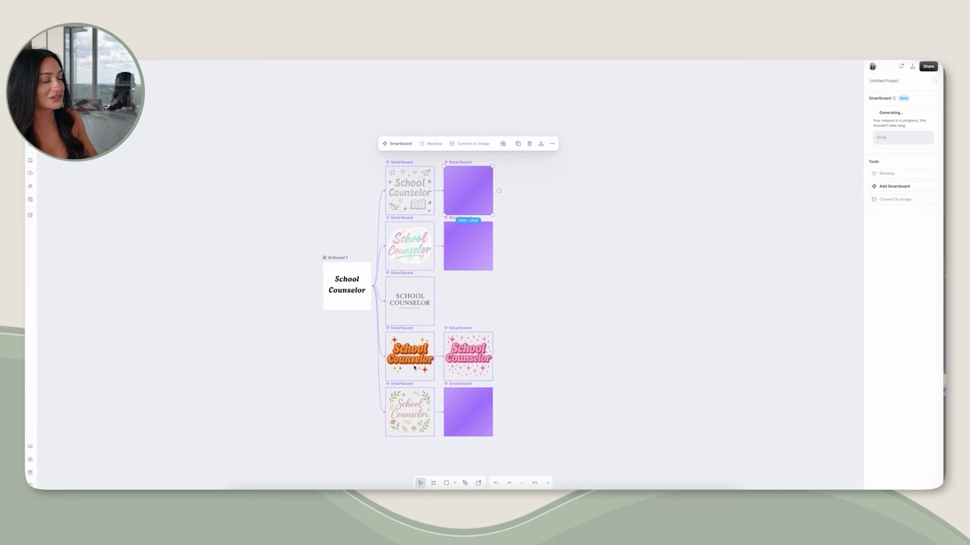
- Add a Smartboard linked to the pink sparkle design and generate it with the prompt change the text to "Guidance Counselor"
{"action": "left_click", "coordinate": [474, 361]}
{"action": "scroll", "coordinate": [473, 362], "scroll_direction": "left", "scroll_amount": 3}
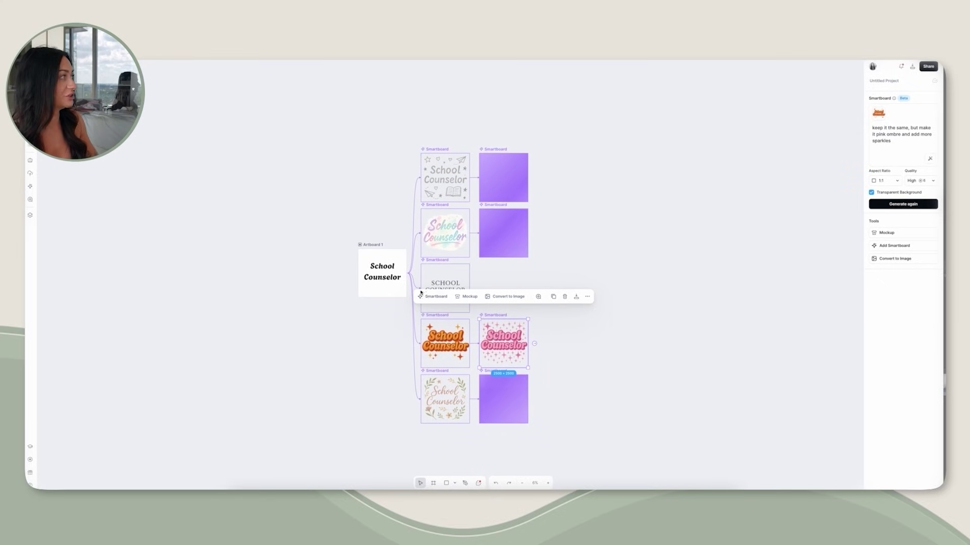
{"action": "left_click", "coordinate": [534, 344]}
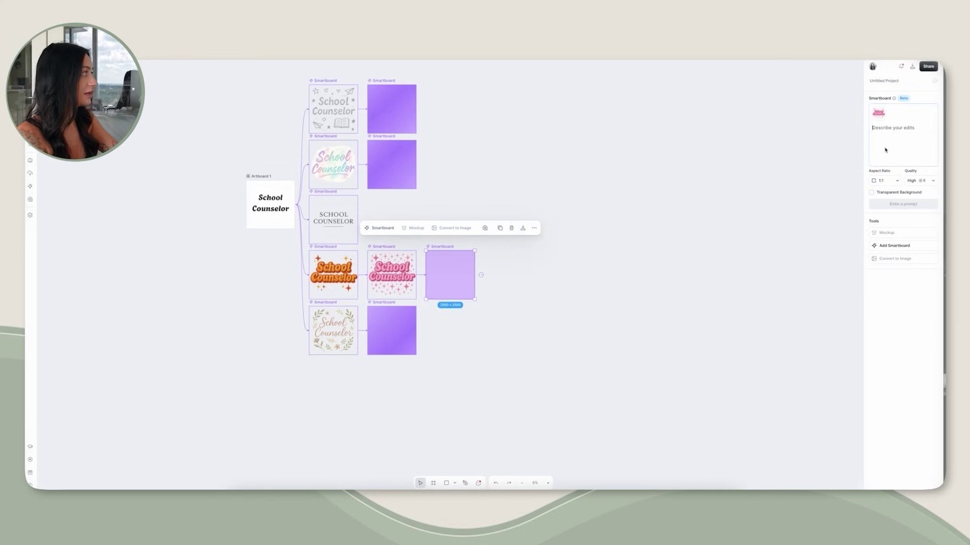
{"action": "left_click", "coordinate": [902, 136]}
{"action": "type", "text": "change the text "}
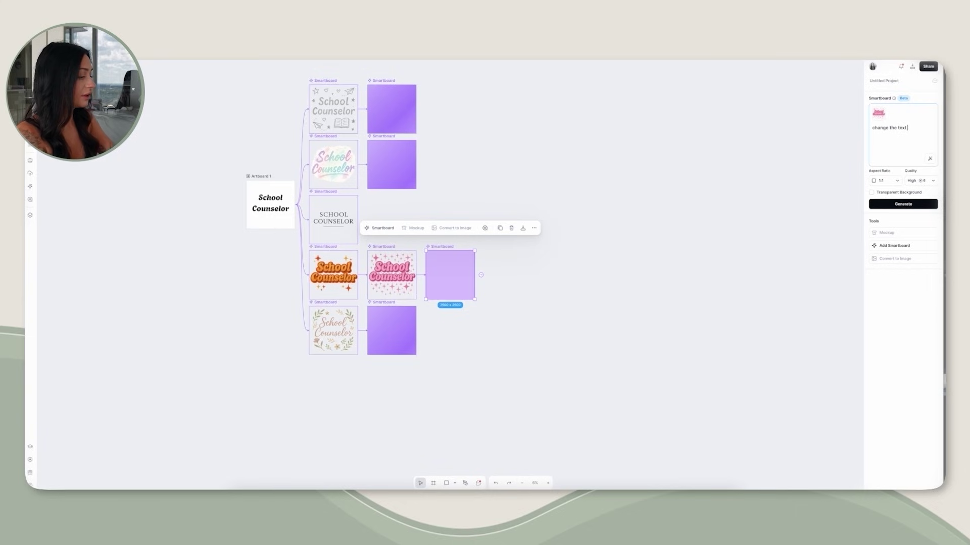
{"action": "type", "text": "to \"Guidance Counselor\""}
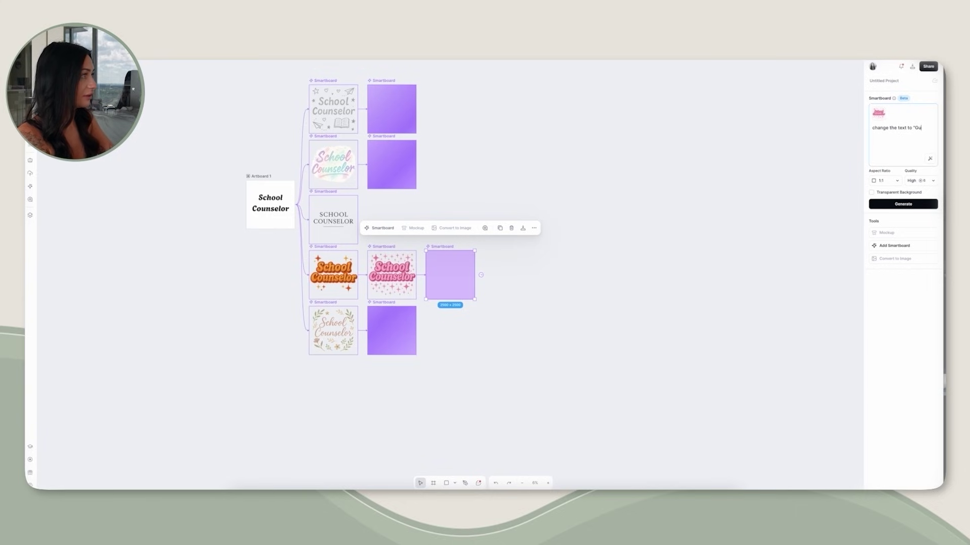
{"action": "left_click", "coordinate": [890, 207]}
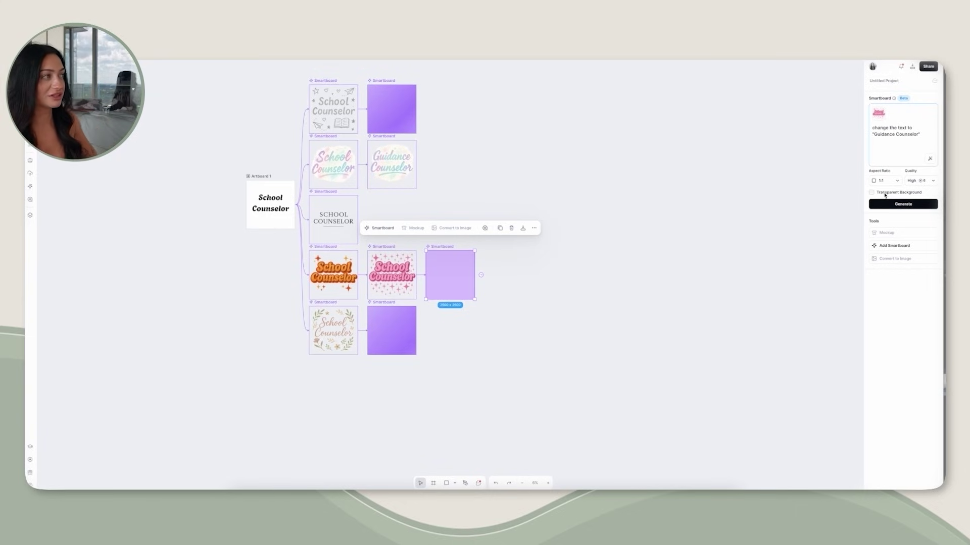
- Compare the generated variations with their source "School Counselor" designs across the canvas
{"action": "scroll", "coordinate": [518, 329], "scroll_direction": "up", "scroll_amount": 2}
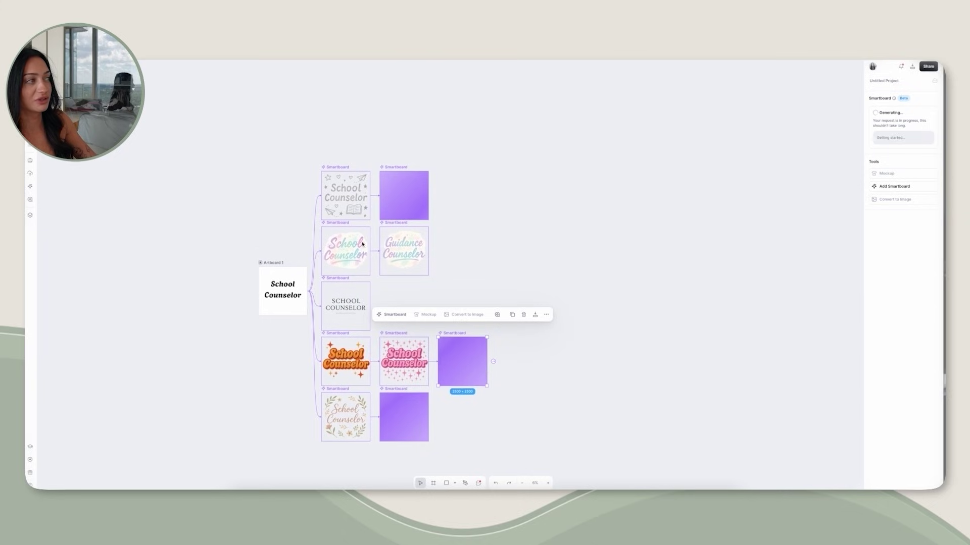
{"action": "scroll", "coordinate": [517, 329], "scroll_direction": "up", "scroll_amount": 1}
{"action": "left_click", "coordinate": [348, 261]}
{"action": "left_click", "coordinate": [507, 294]}
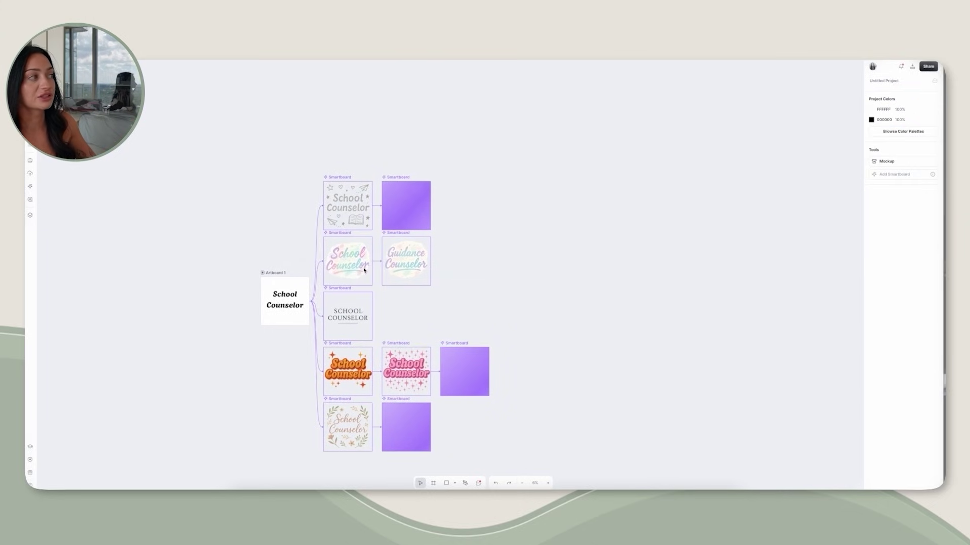
{"action": "scroll", "coordinate": [383, 265], "scroll_direction": "right", "scroll_amount": 2}
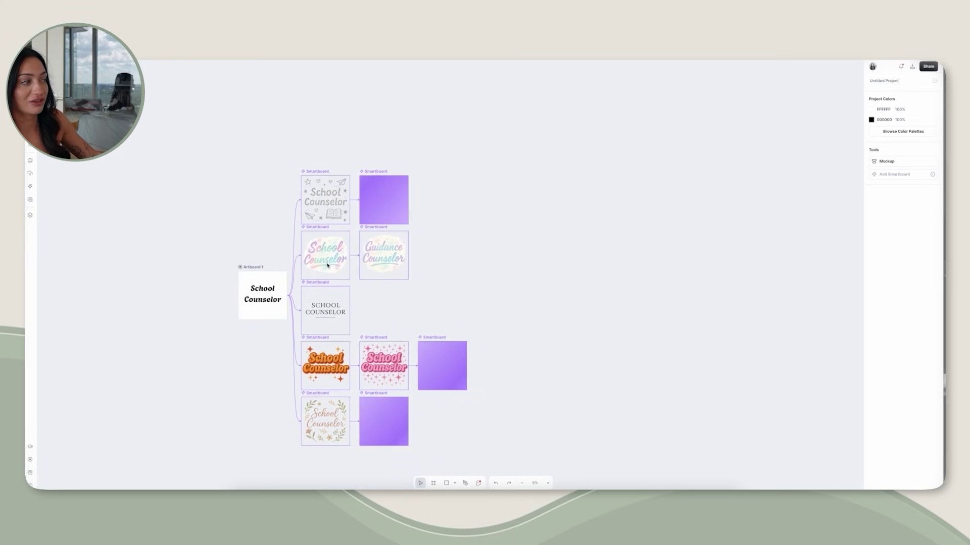
{"action": "scroll", "coordinate": [516, 248], "scroll_direction": "down", "scroll_amount": 1}
{"action": "scroll", "coordinate": [515, 249], "scroll_direction": "left", "scroll_amount": 1}
{"action": "scroll", "coordinate": [404, 339], "scroll_direction": "down", "scroll_amount": 2}
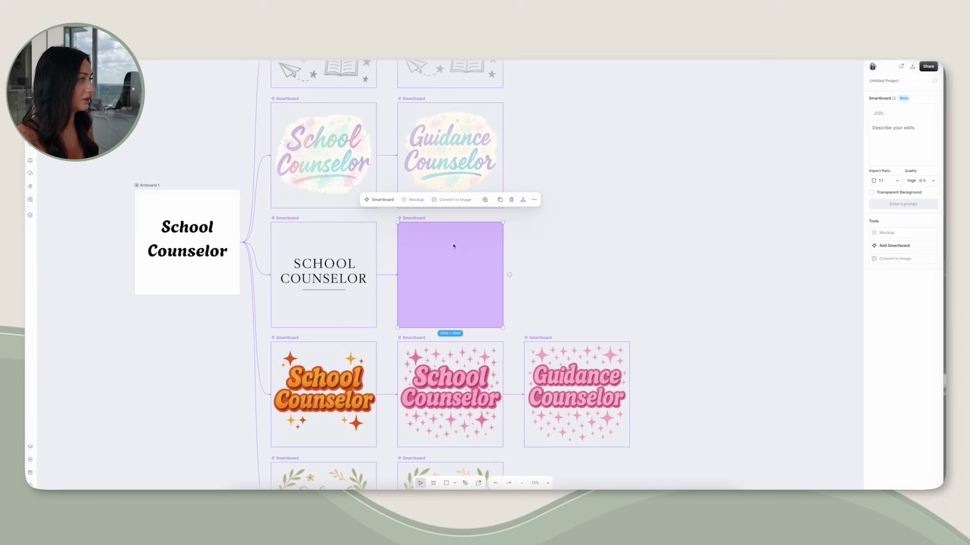
- Delete the empty Smartboard linked to the modern serif design and select the serif design itself
{"action": "scroll", "coordinate": [453, 246], "scroll_direction": "right", "scroll_amount": 1}
{"action": "key", "text": "Delete"}
{"action": "left_click", "coordinate": [344, 262]}
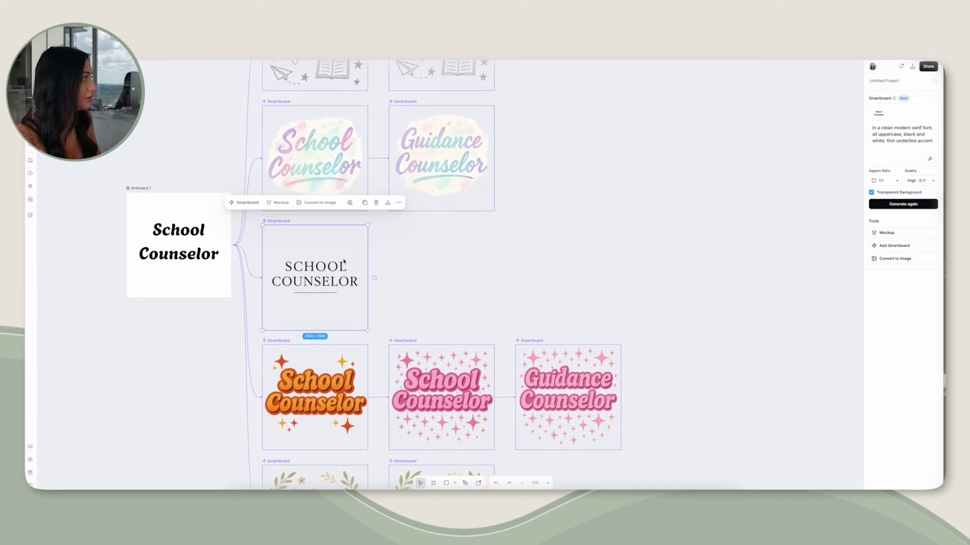
- Replace the serif design's prompt with one for bold, artistic brushstroke lettering with bright paint splashes, enhance it, and generate again
{"action": "key", "text": "ctrl+a"}
{"action": "key", "text": "ctrl+v"}
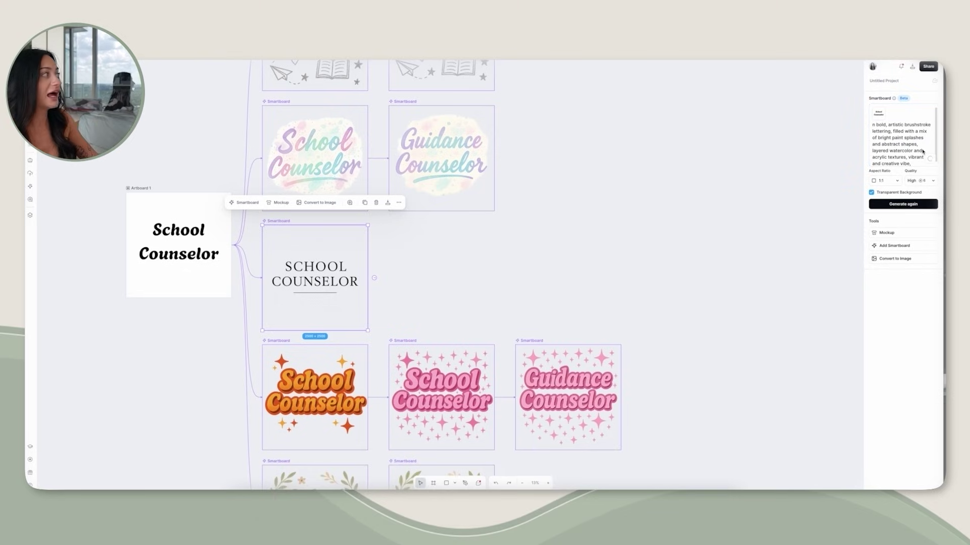
{"action": "scroll", "coordinate": [932, 134], "scroll_direction": "down", "scroll_amount": 3}
{"action": "scroll", "coordinate": [926, 136], "scroll_direction": "up", "scroll_amount": 3}
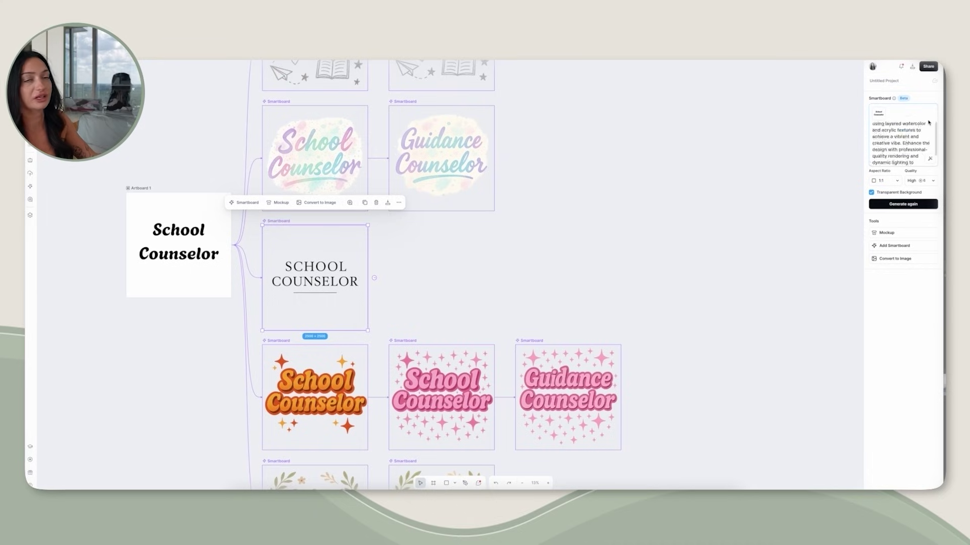
{"action": "left_click", "coordinate": [895, 205]}
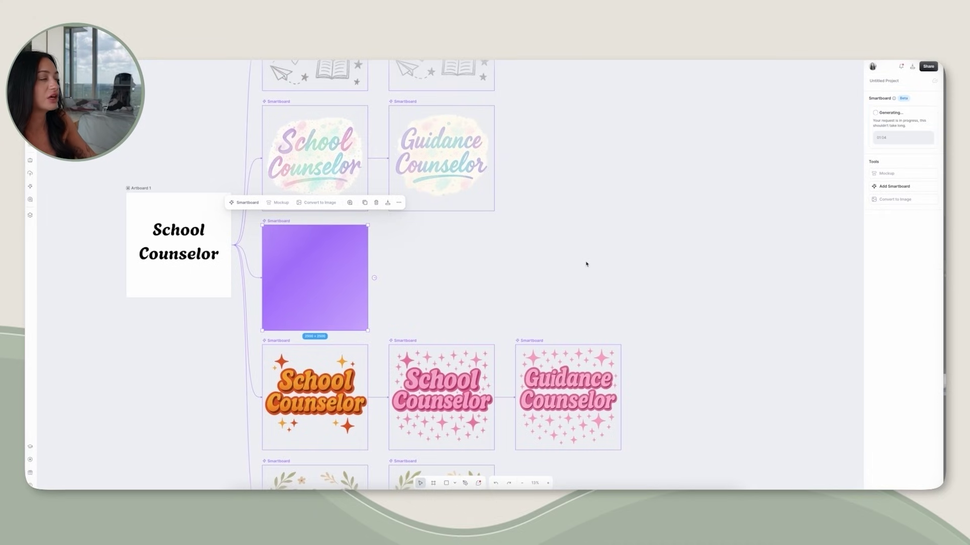
- Review the full set of generated designs in an overview, including the regenerated brushstroke design and the first column of Smartboards
{"action": "left_click", "coordinate": [521, 483]}
{"action": "left_click", "coordinate": [516, 275]}
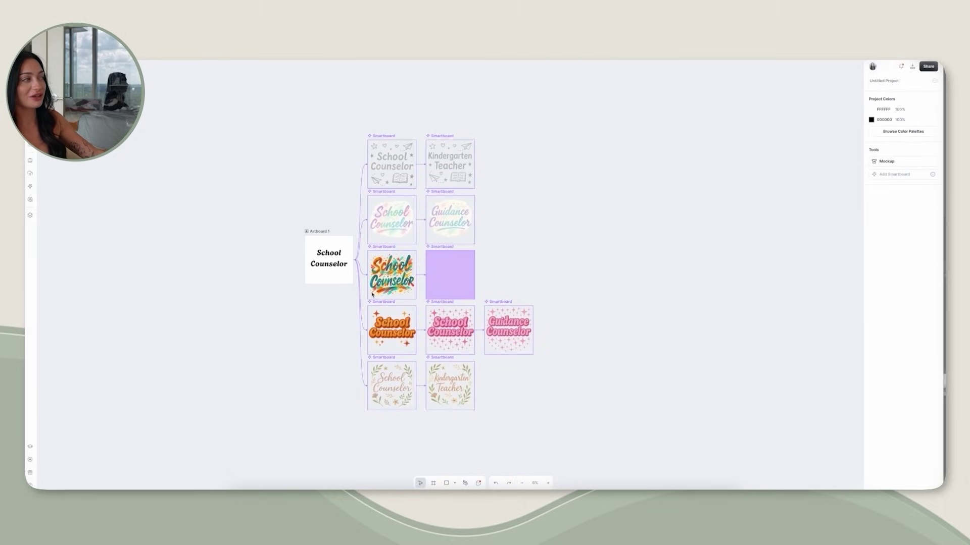
{"action": "scroll", "coordinate": [372, 294], "scroll_direction": "left", "scroll_amount": 2}
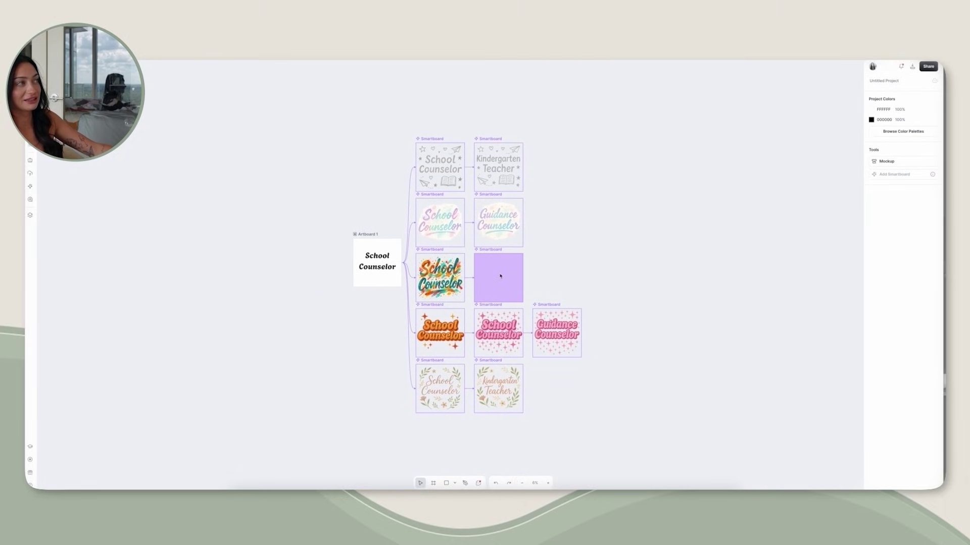
{"action": "scroll", "coordinate": [453, 302], "scroll_direction": "down", "scroll_amount": 1}
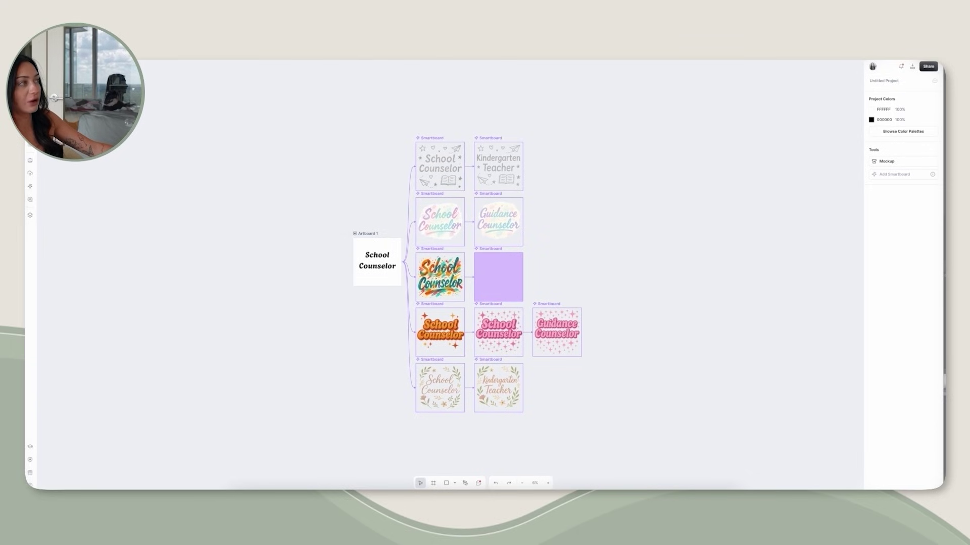
{"action": "scroll", "coordinate": [523, 172], "scroll_direction": "right", "scroll_amount": 2}
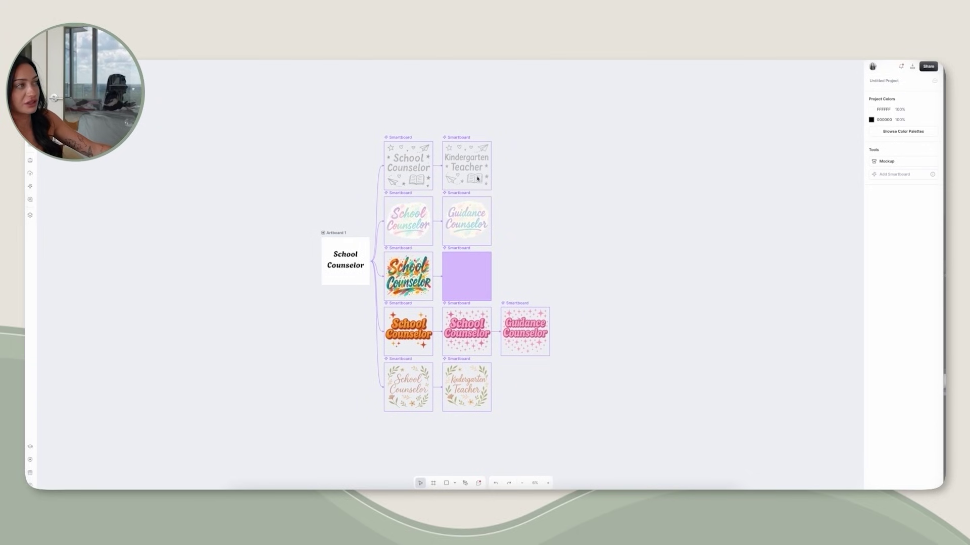
{"action": "left_click", "coordinate": [482, 216]}
{"action": "scroll", "coordinate": [402, 201], "scroll_direction": "right", "scroll_amount": 4}
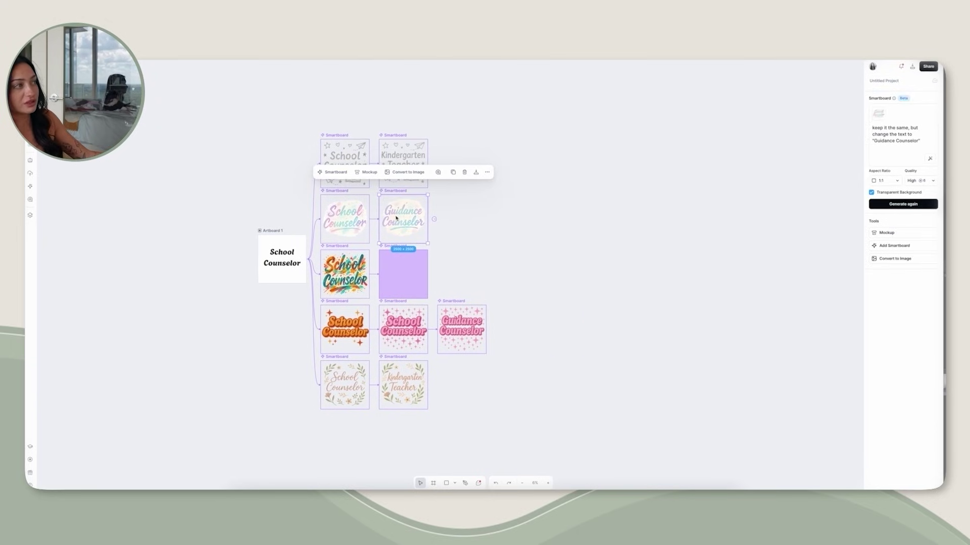
{"action": "left_click_drag", "start_coordinate": [311, 105], "coordinate": [418, 416]}
{"action": "scroll", "coordinate": [629, 174], "scroll_direction": "left", "scroll_amount": 1}
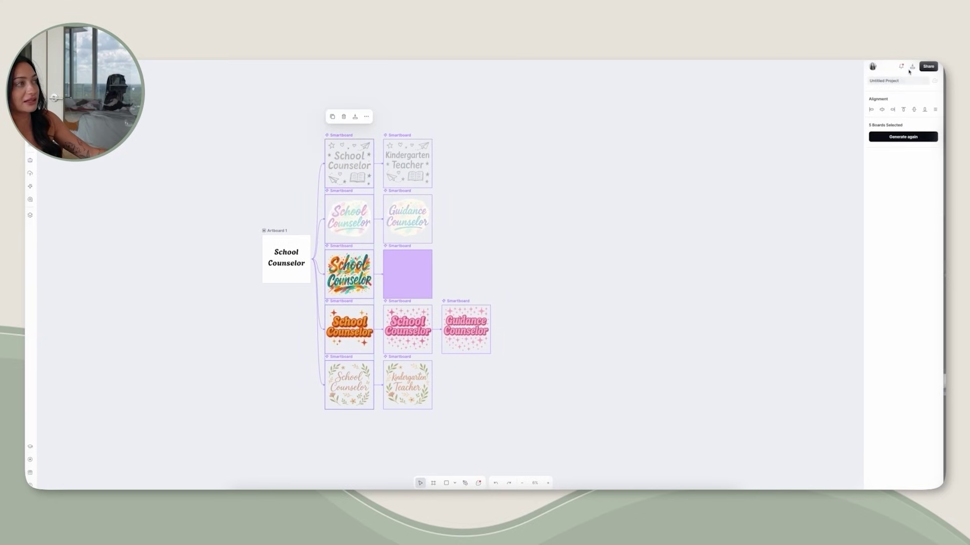
- Download the watercolor "School Counselor" design as a PNG at 300 dpi with the background removed, and check the downloaded file
{"action": "left_click", "coordinate": [366, 217]}
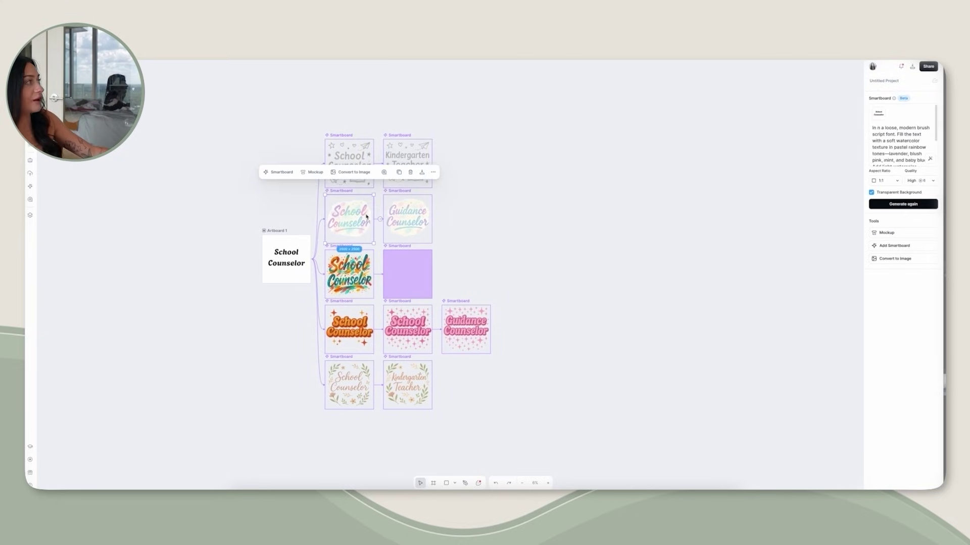
{"action": "left_click", "coordinate": [912, 67]}
{"action": "left_click", "coordinate": [849, 153]}
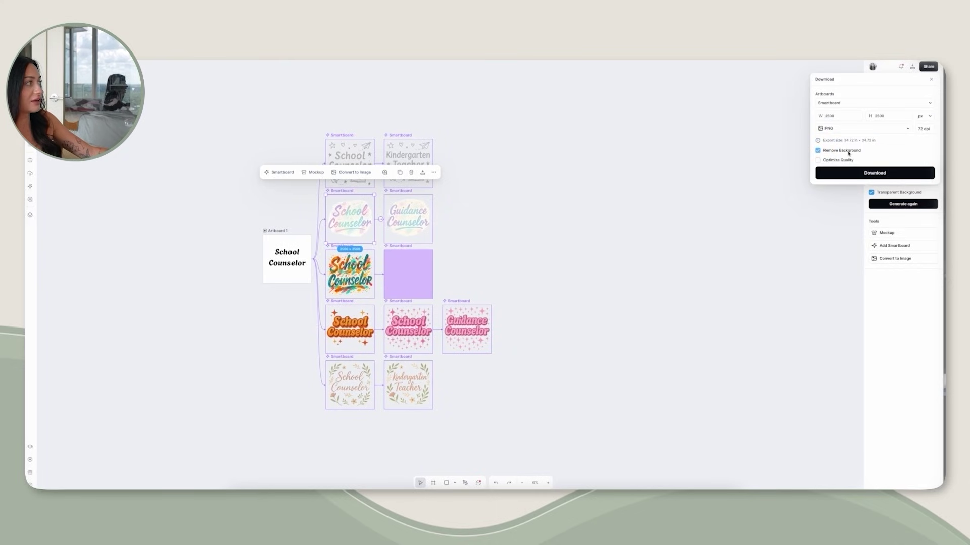
{"action": "left_click", "coordinate": [922, 130]}
{"action": "key", "text": "BackSpace"}
{"action": "key", "text": "BackSpace"}
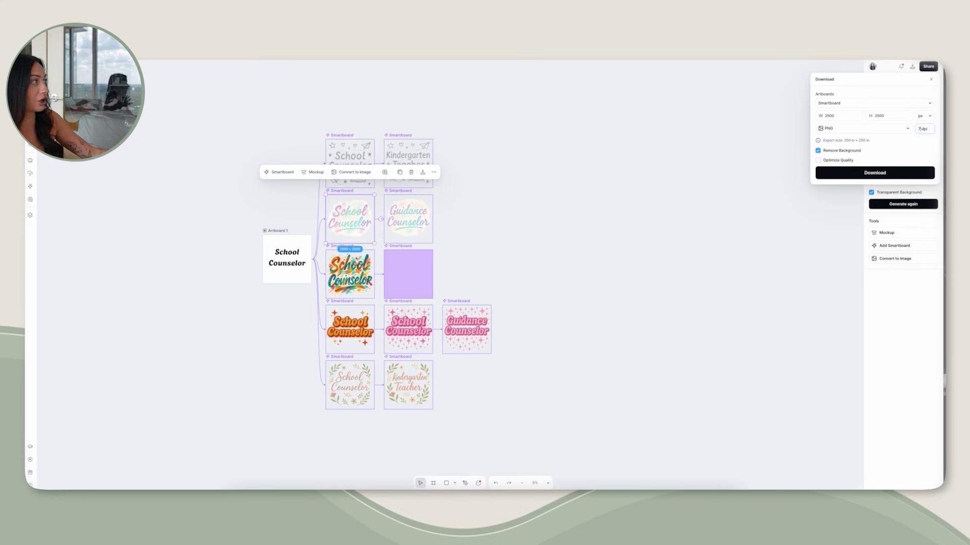
{"action": "type", "text": "300"}
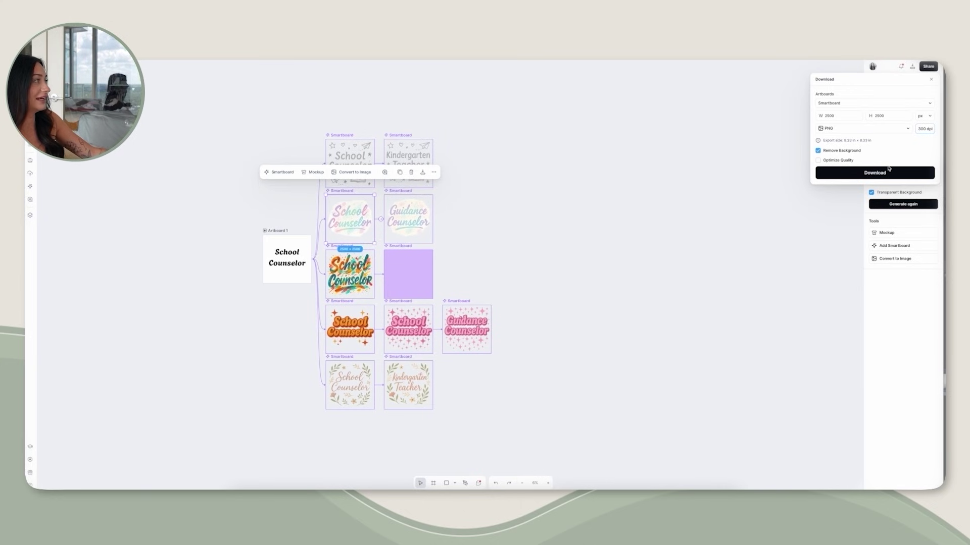
{"action": "left_click", "coordinate": [870, 178]}
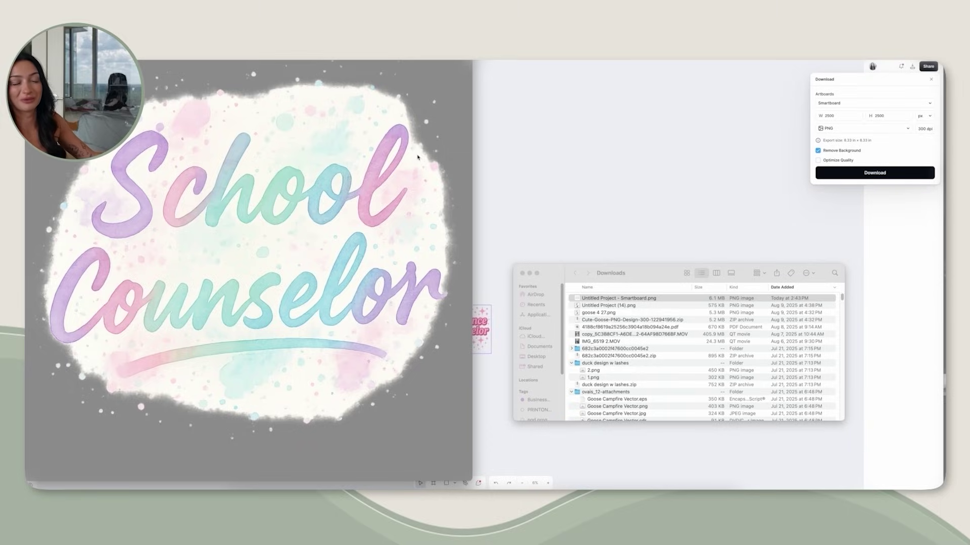
{"action": "left_click", "coordinate": [545, 149]}
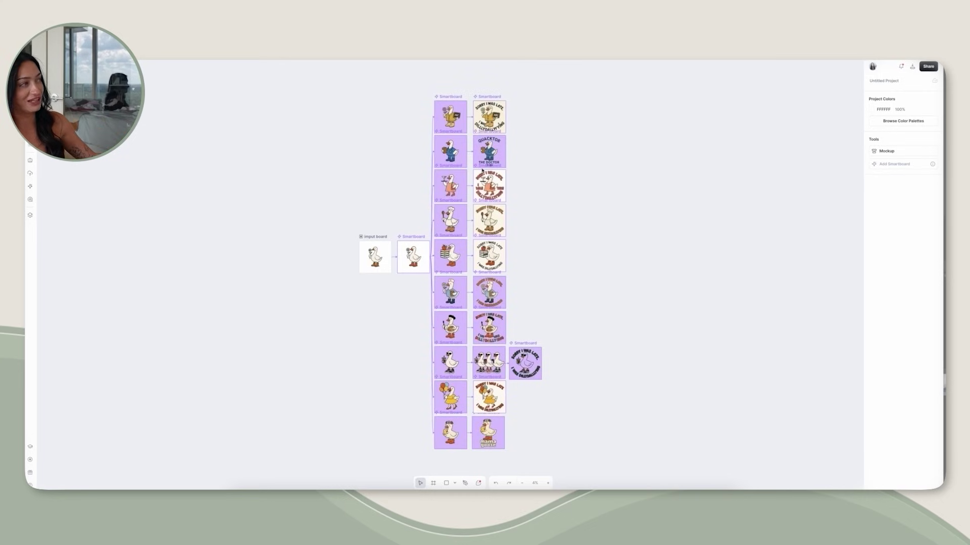
- Examine the goose design variations branching from the input board and the prompt behind the teacher goose with the chalkboard
{"action": "left_click", "coordinate": [546, 484]}
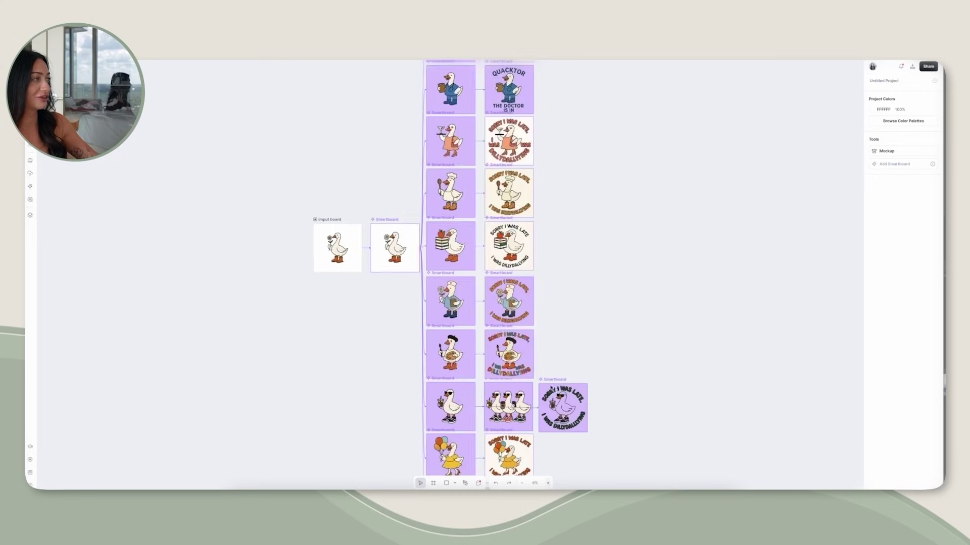
{"action": "scroll", "coordinate": [595, 301], "scroll_direction": "up", "scroll_amount": 3}
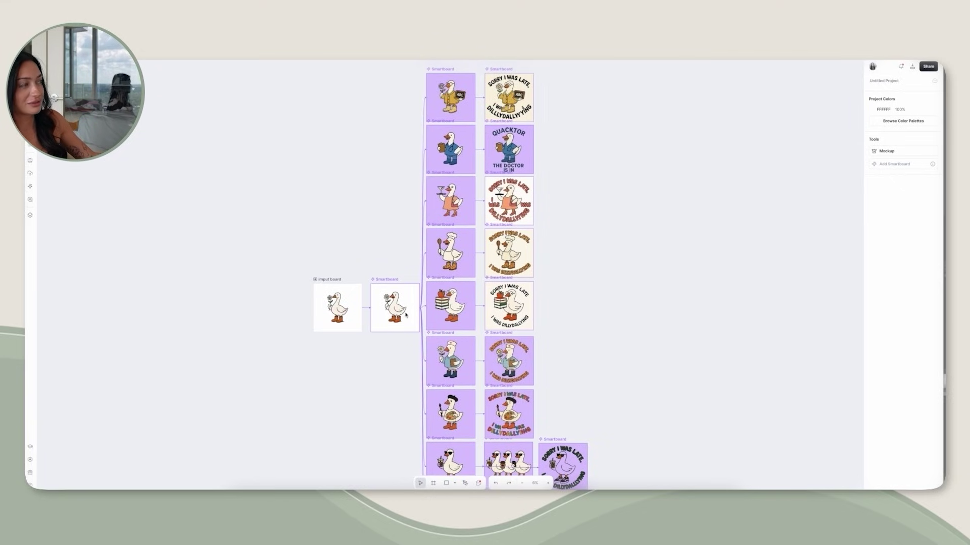
{"action": "scroll", "coordinate": [402, 317], "scroll_direction": "up", "scroll_amount": 1}
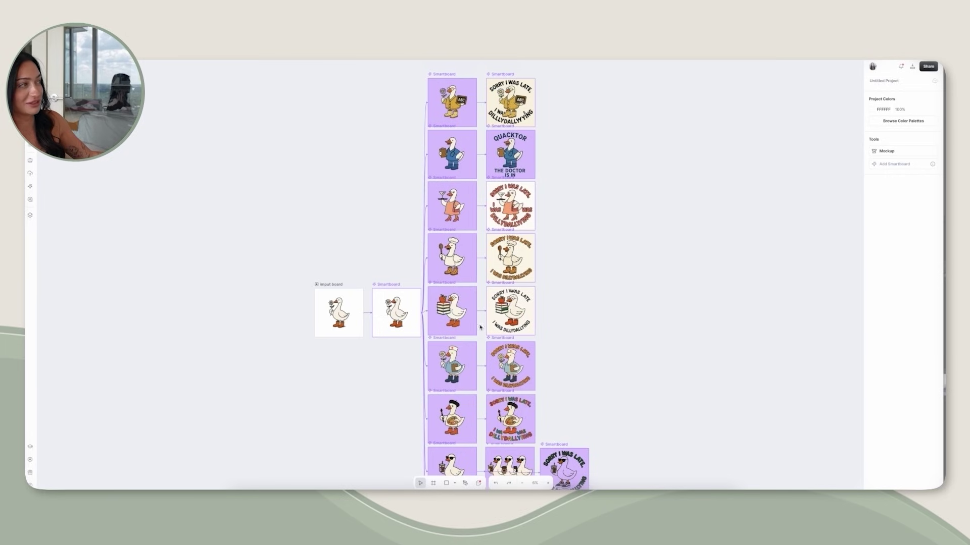
{"action": "scroll", "coordinate": [490, 233], "scroll_direction": "down", "scroll_amount": 2}
{"action": "scroll", "coordinate": [475, 99], "scroll_direction": "up", "scroll_amount": 3}
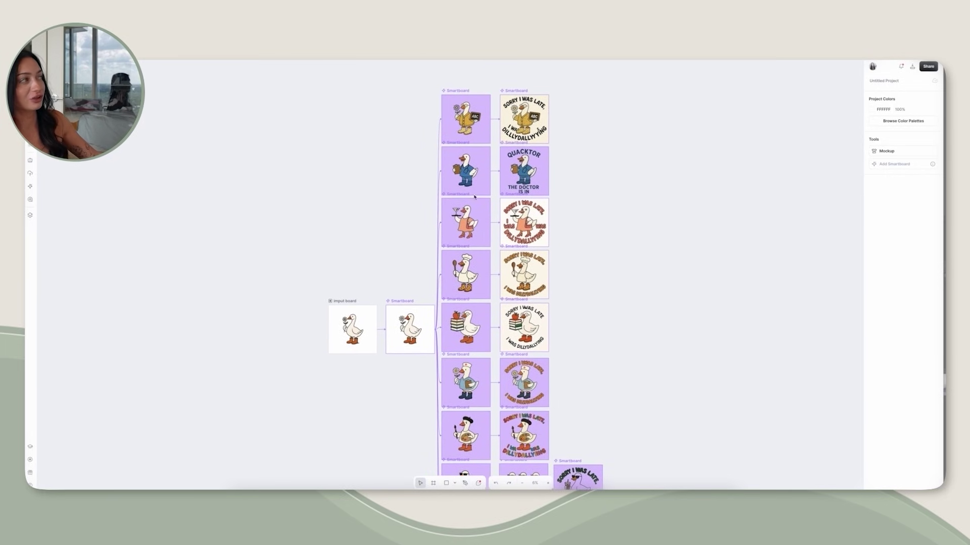
{"action": "scroll", "coordinate": [485, 114], "scroll_direction": "up", "scroll_amount": 1}
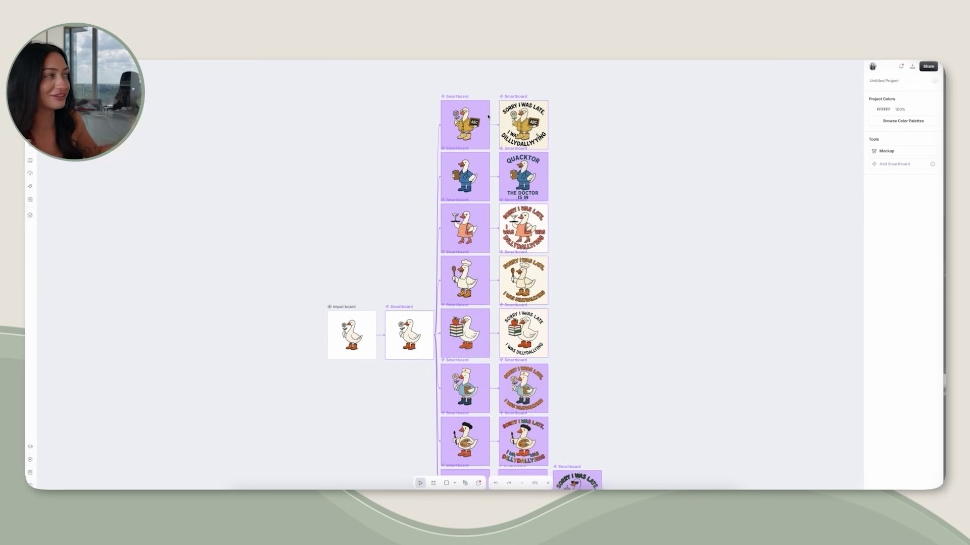
{"action": "left_click", "coordinate": [457, 117]}
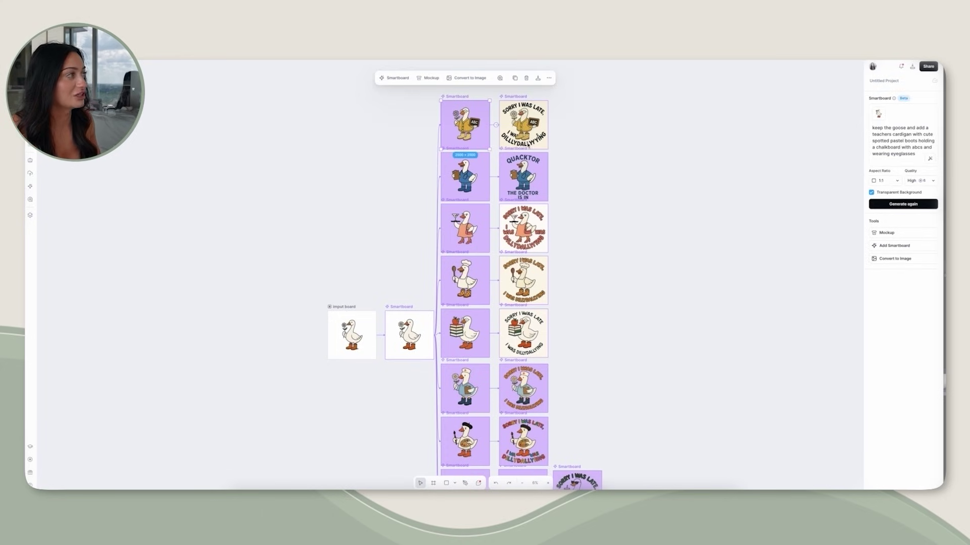
- Examine the prompts behind the blue-scrubs doctor goose, the goose with the martini tray, and the chef goose
{"action": "left_click", "coordinate": [465, 189]}
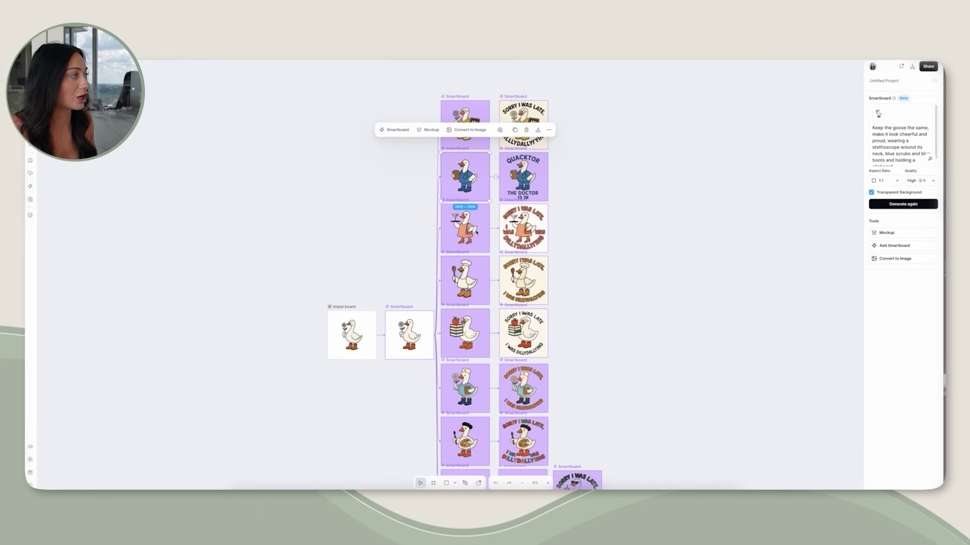
{"action": "left_click", "coordinate": [464, 227]}
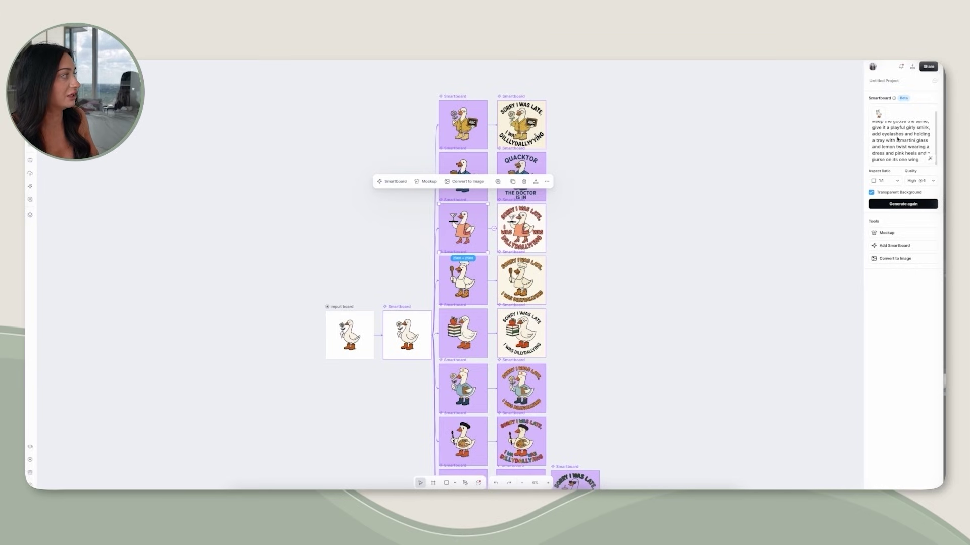
{"action": "left_click", "coordinate": [446, 279]}
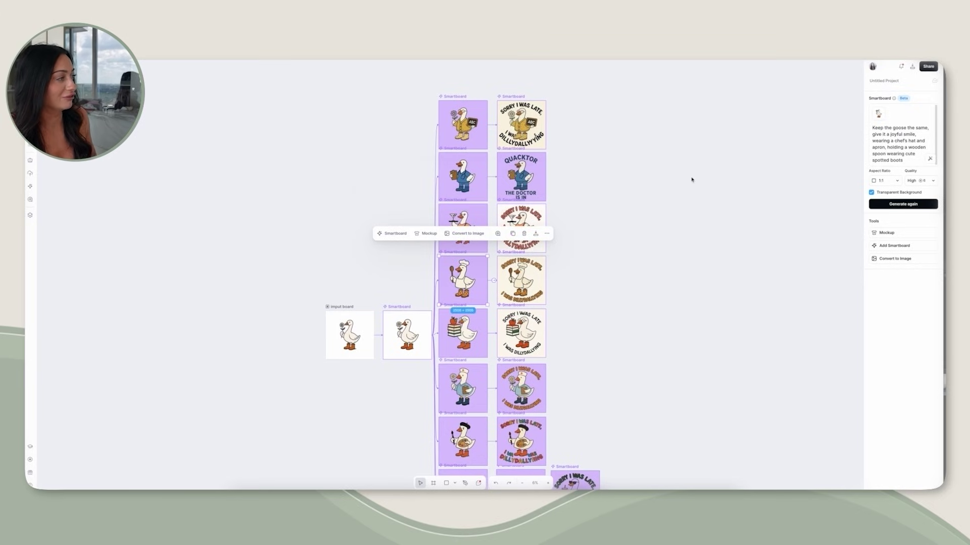
{"action": "left_click", "coordinate": [562, 326]}
- Review the prompts behind the lettered designs: "mama goose", the "Sorry I was late" goose with stacked books, and "Quacktor"
{"action": "scroll", "coordinate": [511, 364], "scroll_direction": "down", "scroll_amount": 5}
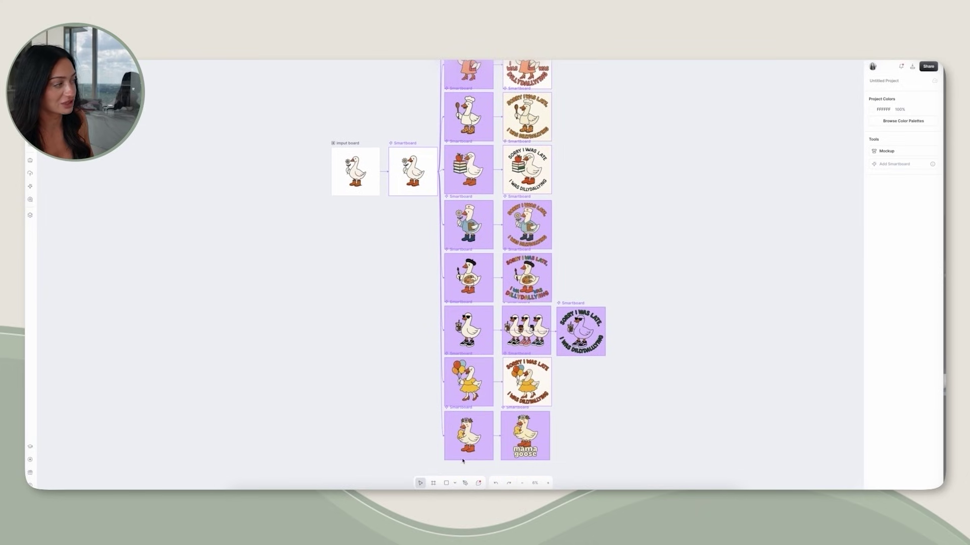
{"action": "scroll", "coordinate": [499, 424], "scroll_direction": "down", "scroll_amount": 2}
{"action": "left_click", "coordinate": [523, 401]}
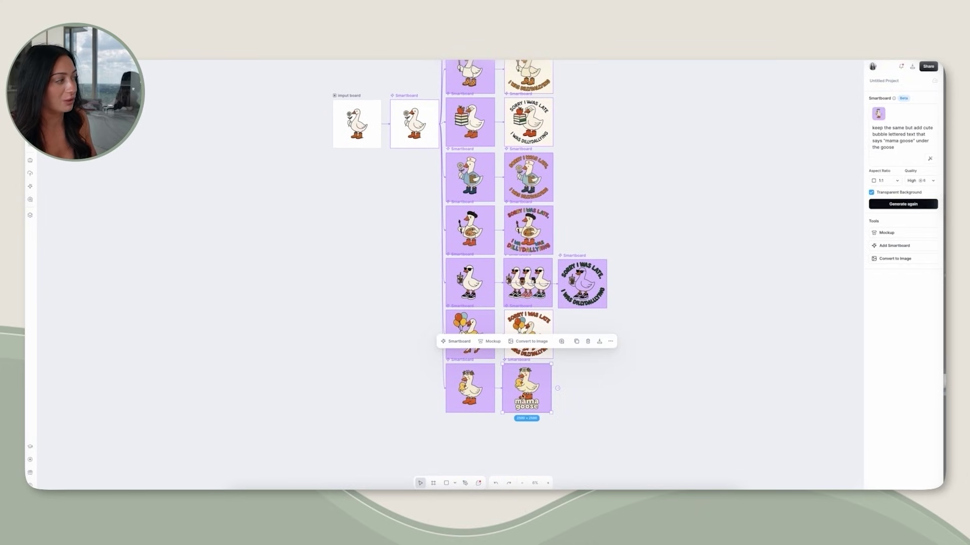
{"action": "left_click", "coordinate": [575, 368]}
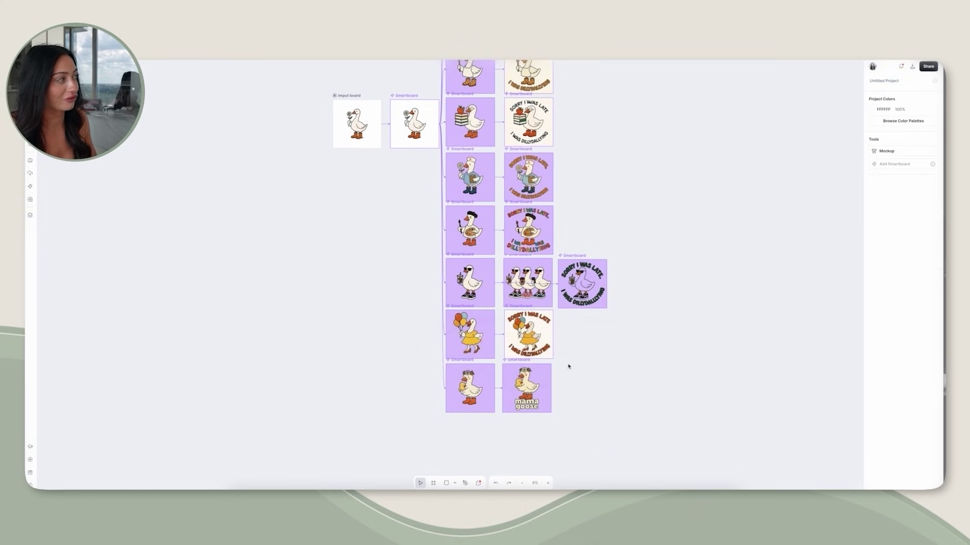
{"action": "scroll", "coordinate": [547, 326], "scroll_direction": "up", "scroll_amount": 3}
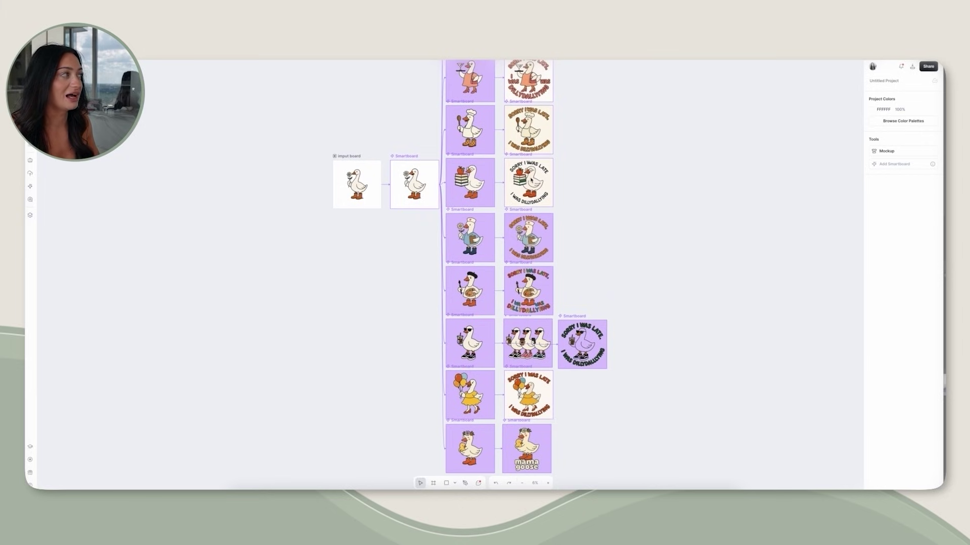
{"action": "left_click", "coordinate": [527, 179]}
{"action": "scroll", "coordinate": [566, 202], "scroll_direction": "up", "scroll_amount": 2}
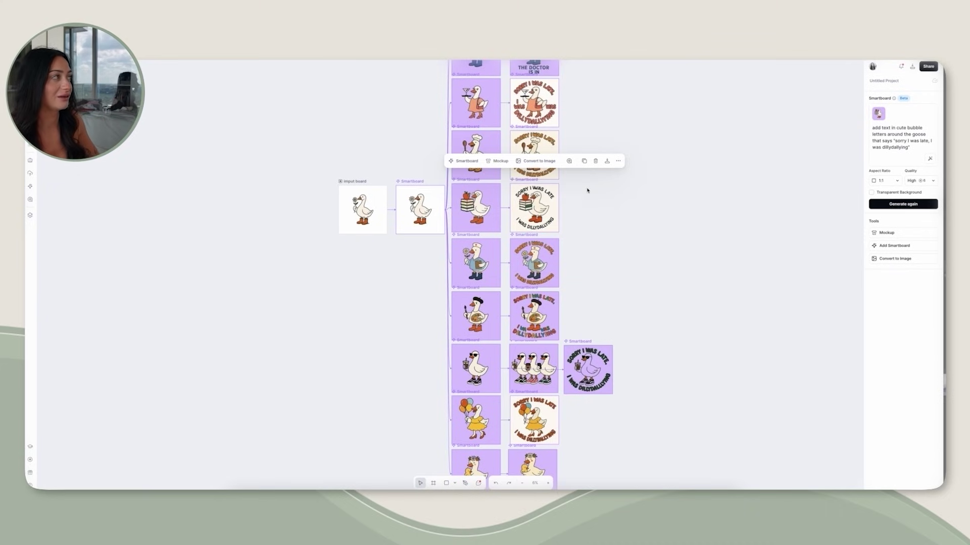
{"action": "left_click", "coordinate": [575, 177]}
{"action": "scroll", "coordinate": [575, 177], "scroll_direction": "up", "scroll_amount": 1}
{"action": "scroll", "coordinate": [575, 176], "scroll_direction": "up", "scroll_amount": 2}
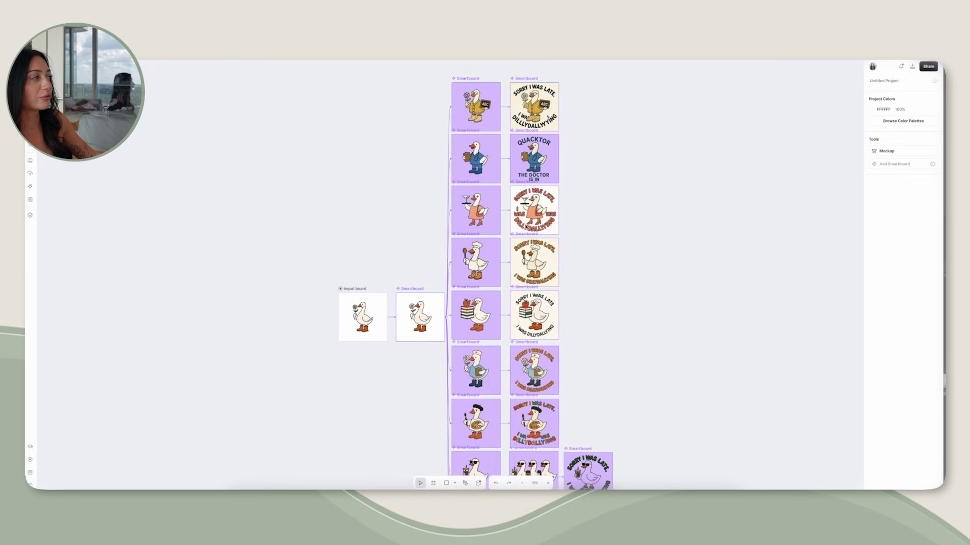
{"action": "left_click", "coordinate": [547, 167]}
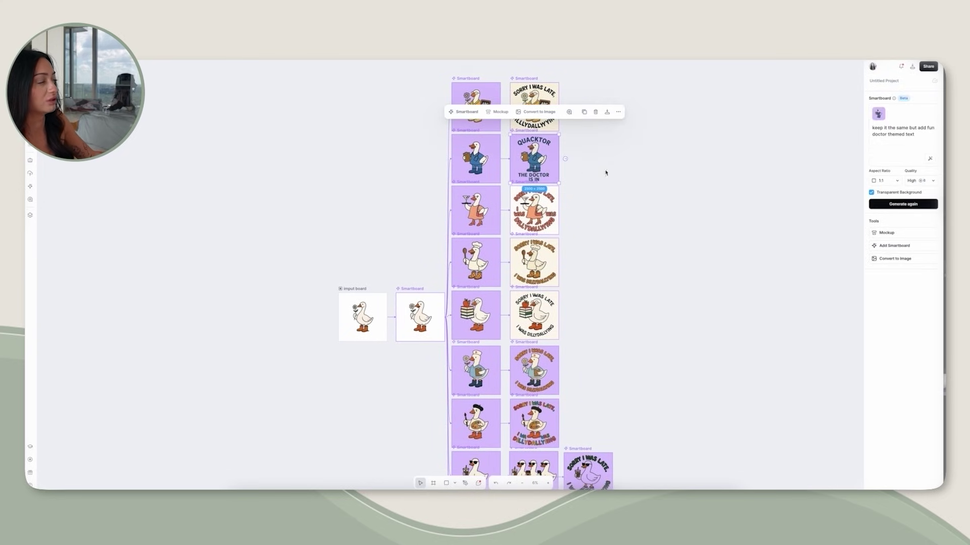
{"action": "left_click", "coordinate": [704, 195]}
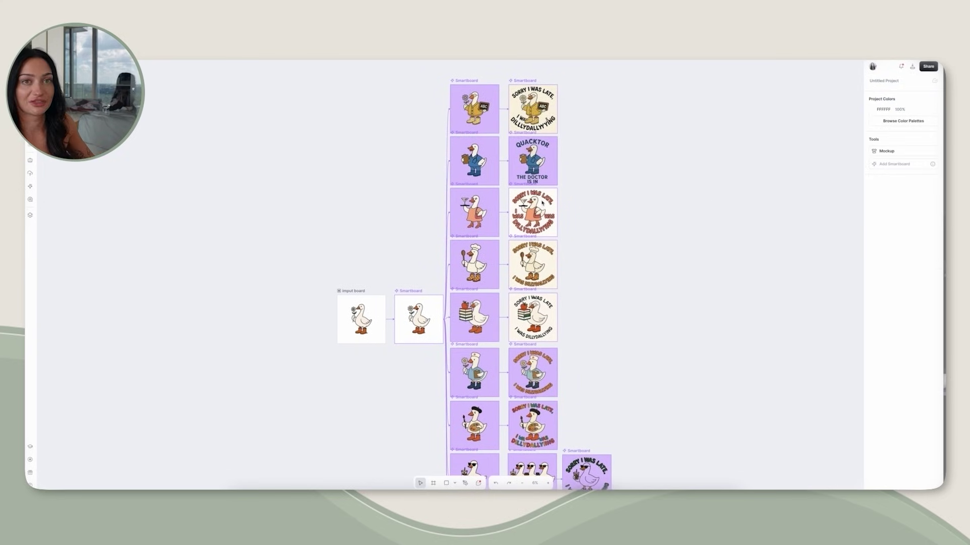
- Add a Smartboard linked to the blue-scrubs doctor goose and place it beside the "Quacktor" design in the same row
{"action": "scroll", "coordinate": [504, 212], "scroll_direction": "down", "scroll_amount": 1}
{"action": "scroll", "coordinate": [481, 172], "scroll_direction": "up", "scroll_amount": 1}
{"action": "left_click", "coordinate": [481, 172]}
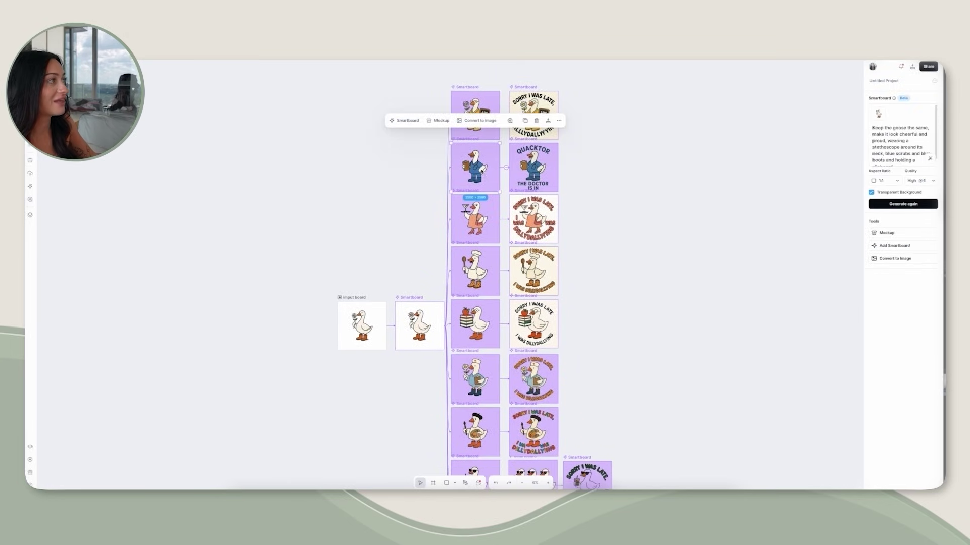
{"action": "left_click", "coordinate": [409, 121]}
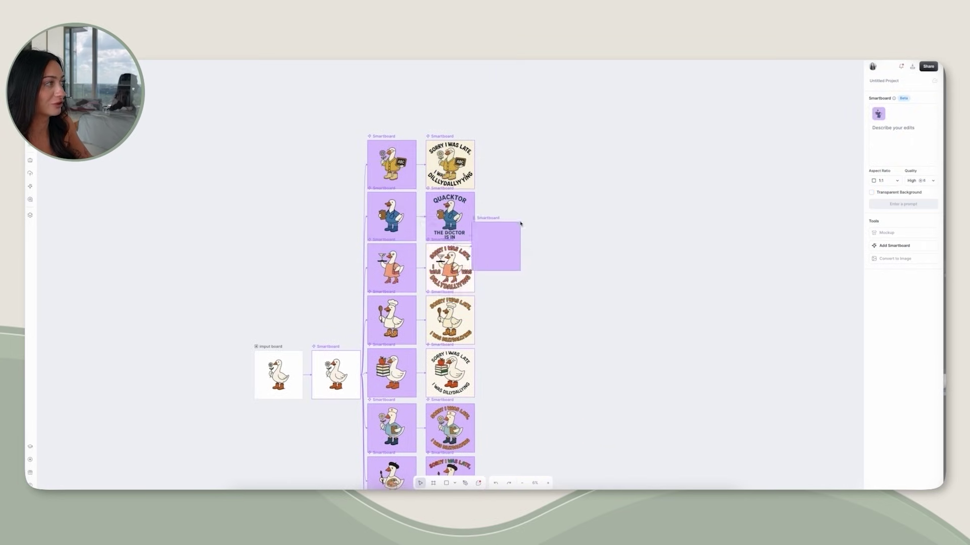
{"action": "left_click_drag", "start_coordinate": [536, 210], "coordinate": [513, 206]}
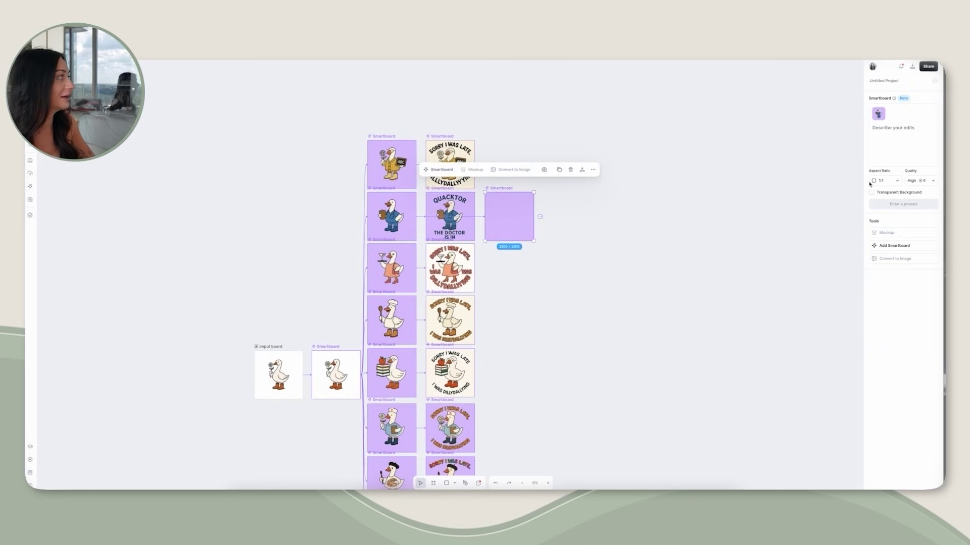
- Generate on the new Smartboard with the prompt "keep it the same make the scrubs pink and give the goose eyelashes and a bow so it's cute"
{"action": "left_click", "coordinate": [901, 136]}
{"action": "type", "text": "keep it the same make the scrubs pink"}
{"action": "key", "text": "BackSpace"}
{"action": "key", "text": "BackSpace"}
{"action": "type", "text": "k and"}
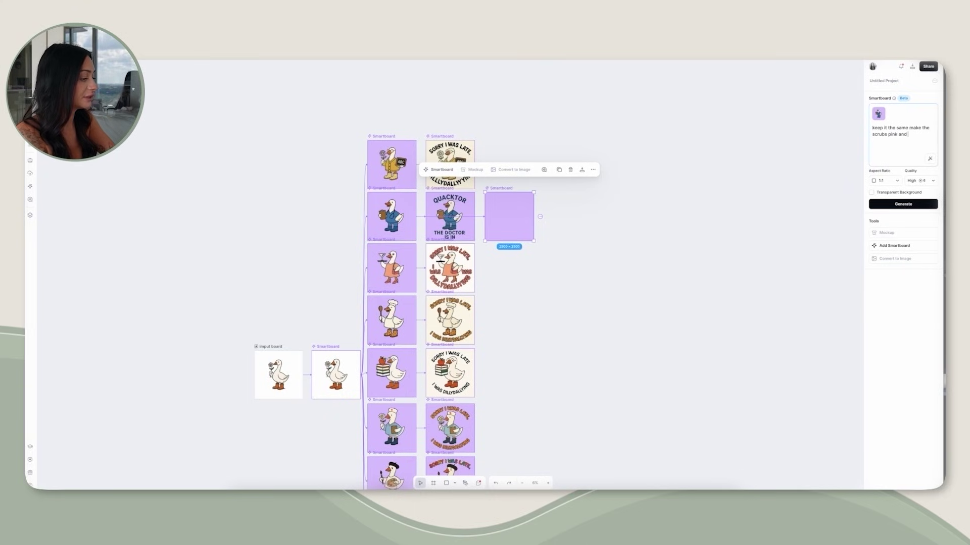
{"action": "type", "text": " give the goose eyelashes"}
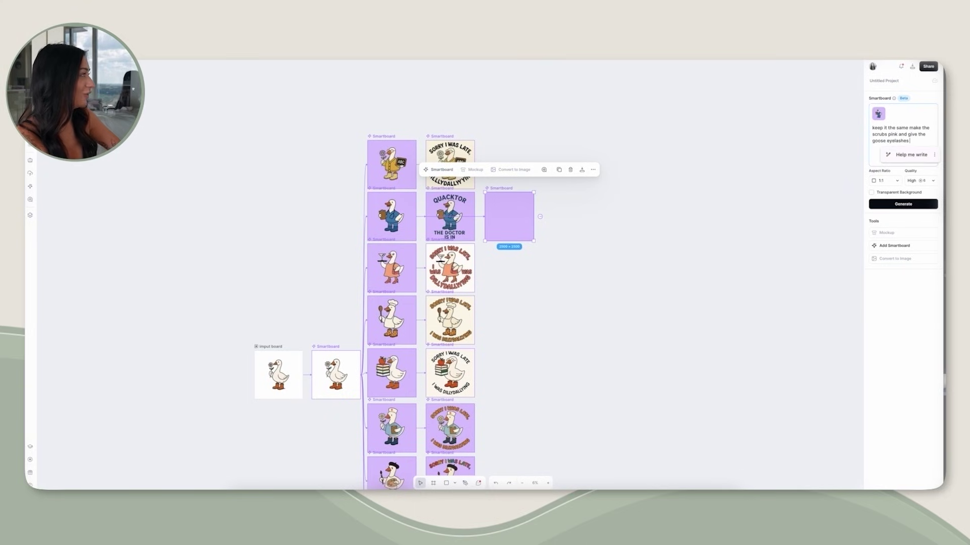
{"action": "type", "text": " and"}
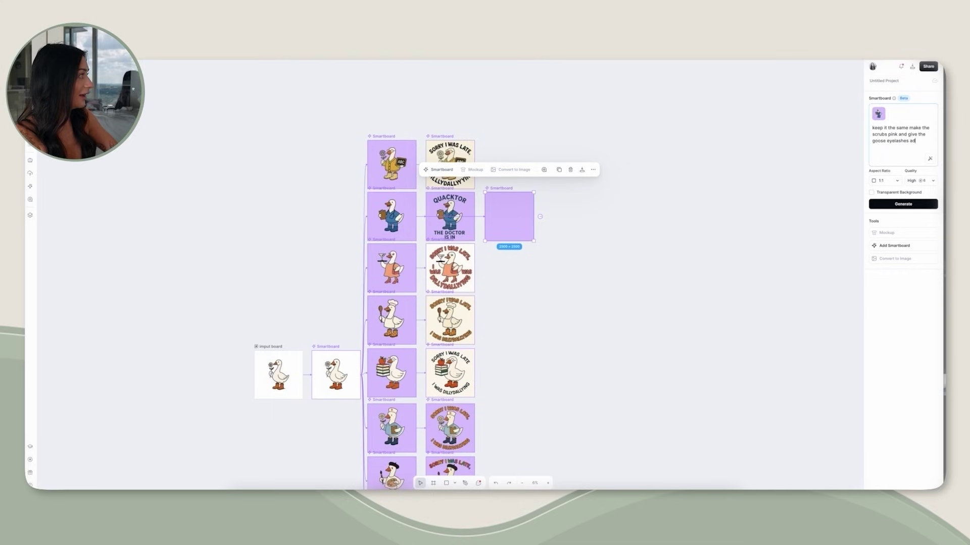
{"action": "type", "text": " a bow so it's cute"}
{"action": "key", "text": "Return"}
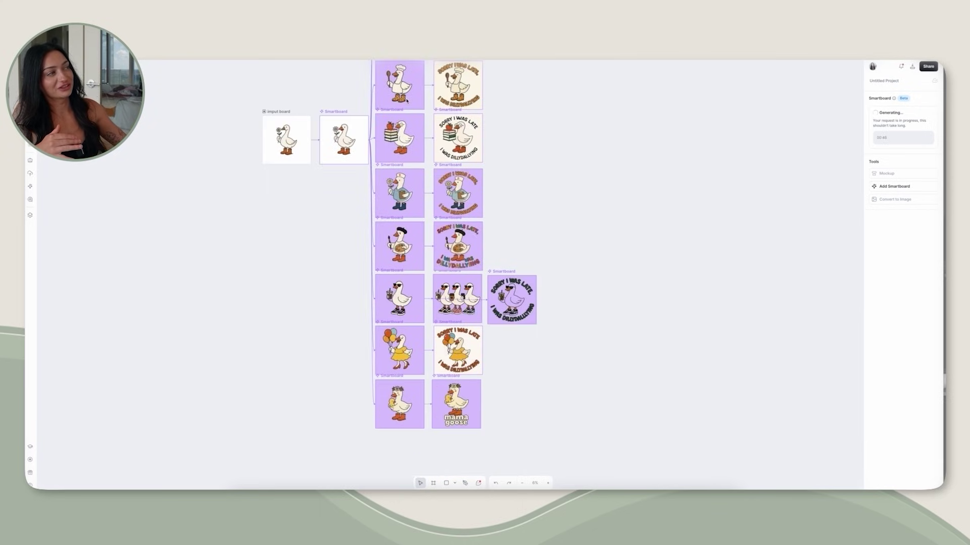
{"action": "scroll", "coordinate": [410, 276], "scroll_direction": "up", "scroll_amount": 5}
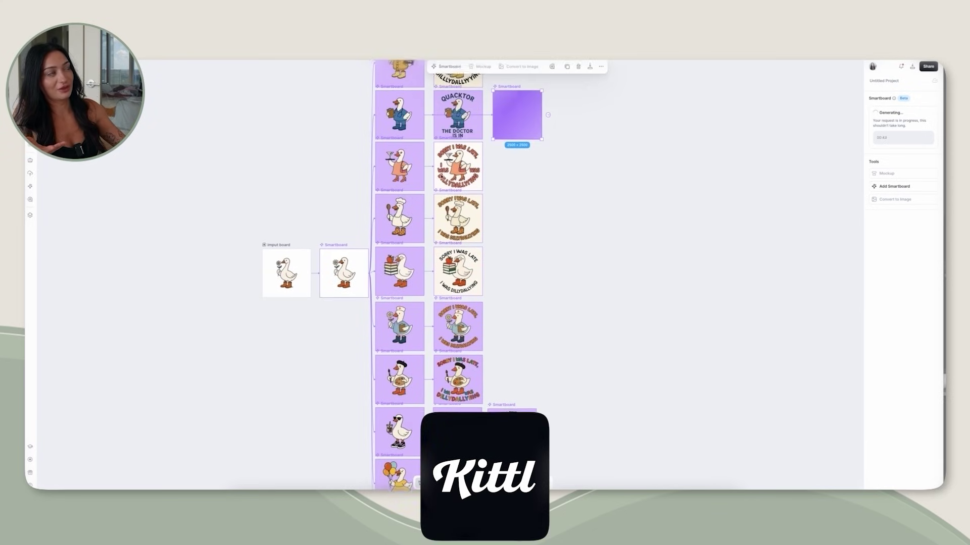
{"action": "scroll", "coordinate": [441, 177], "scroll_direction": "up", "scroll_amount": 1}
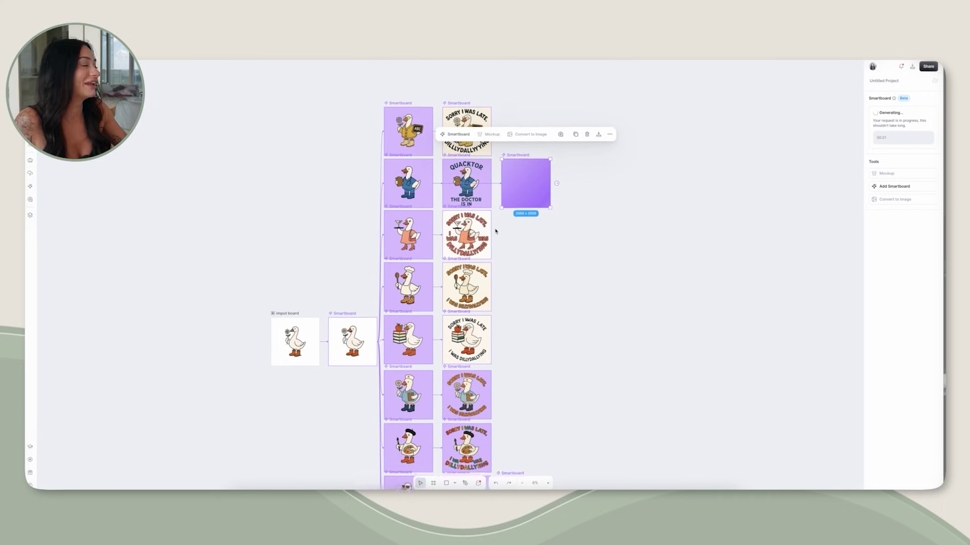
{"action": "scroll", "coordinate": [496, 231], "scroll_direction": "up", "scroll_amount": 1}
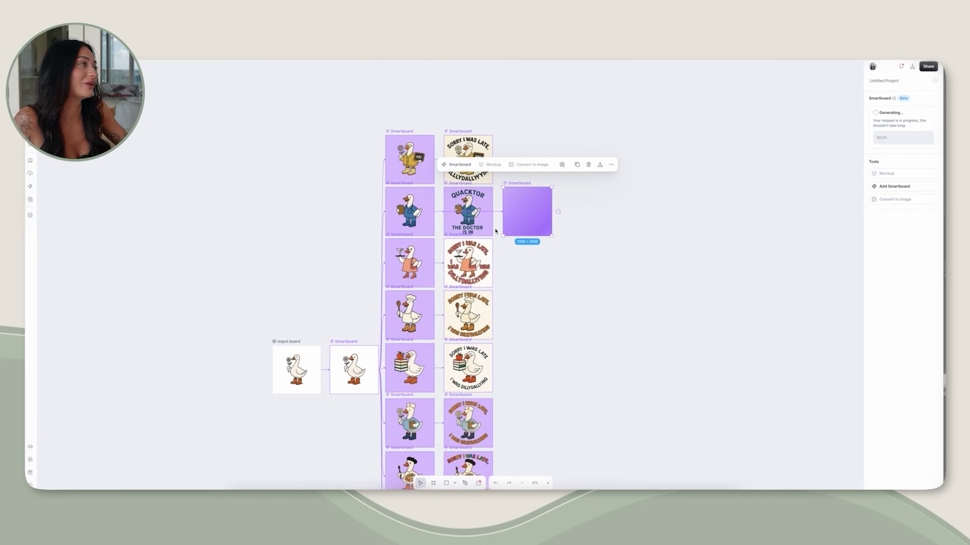
{"action": "left_click", "coordinate": [549, 261]}
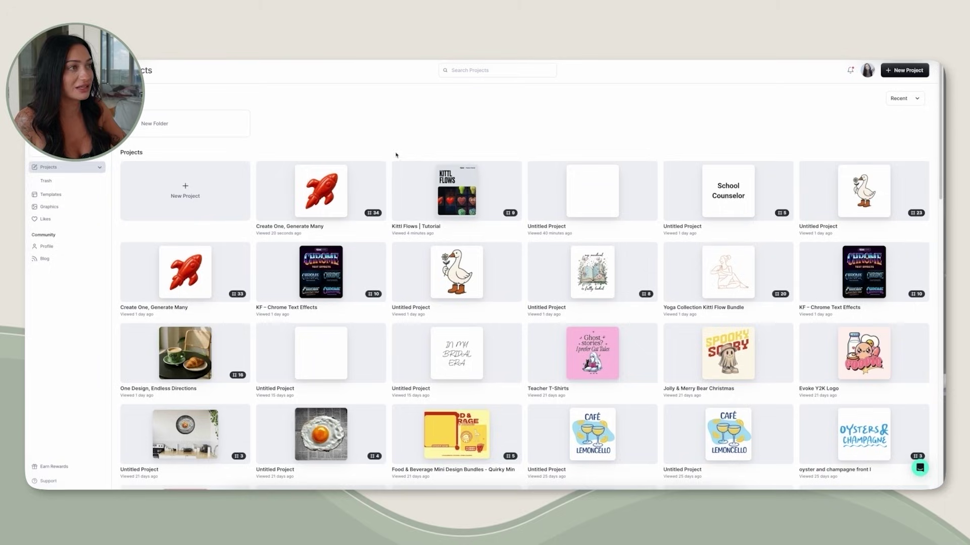
- Browse the Creative Flows category of the template library for ready-made Kittl Flows templates
{"action": "left_click", "coordinate": [324, 189]}
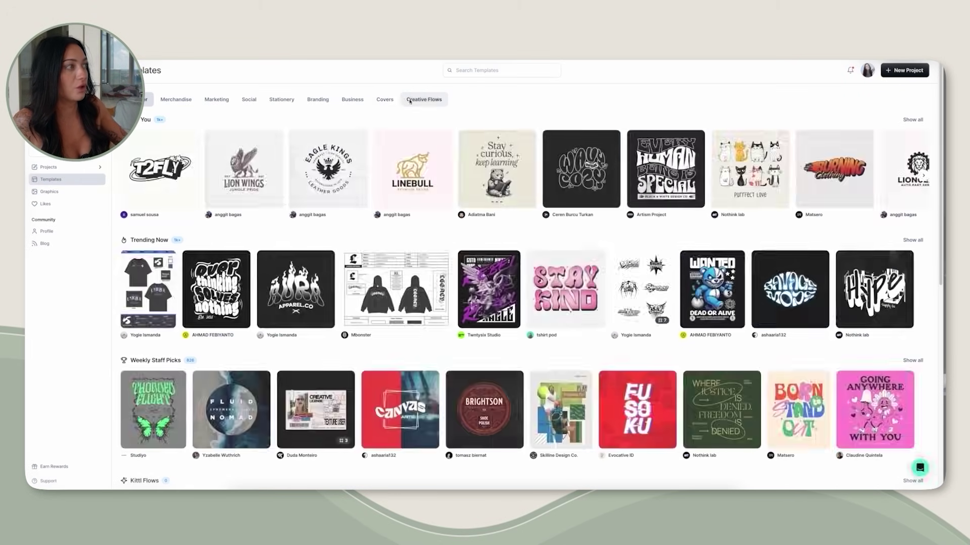
{"action": "left_click", "coordinate": [424, 99]}
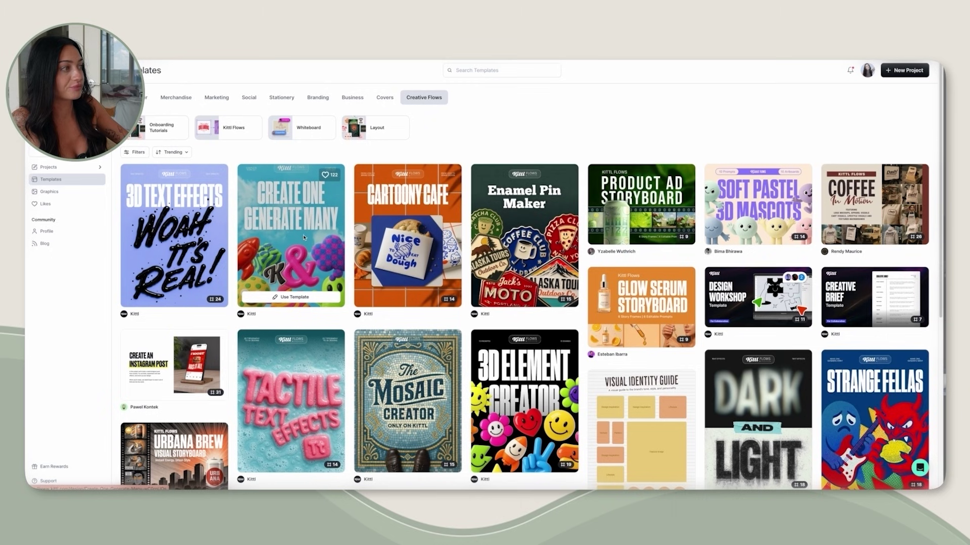
{"action": "scroll", "coordinate": [305, 236], "scroll_direction": "down", "scroll_amount": 2}
{"action": "scroll", "coordinate": [304, 236], "scroll_direction": "down", "scroll_amount": 2}
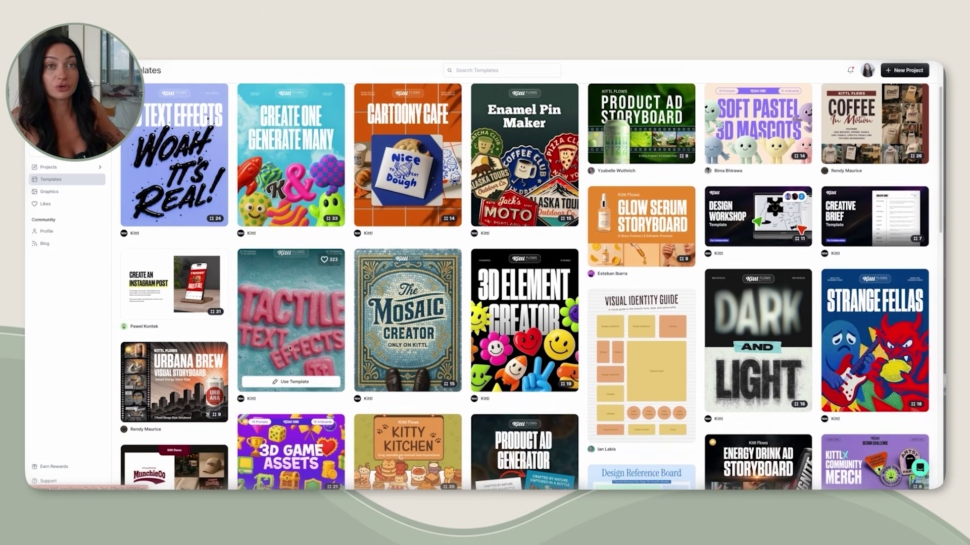
{"action": "scroll", "coordinate": [438, 245], "scroll_direction": "down", "scroll_amount": 3}
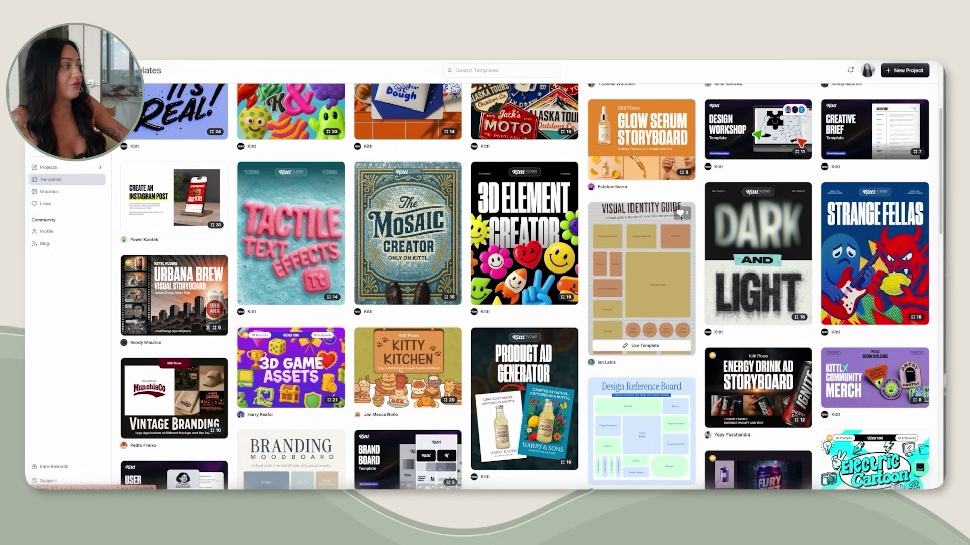
{"action": "scroll", "coordinate": [678, 219], "scroll_direction": "down", "scroll_amount": 1}
{"action": "scroll", "coordinate": [679, 219], "scroll_direction": "down", "scroll_amount": 4}
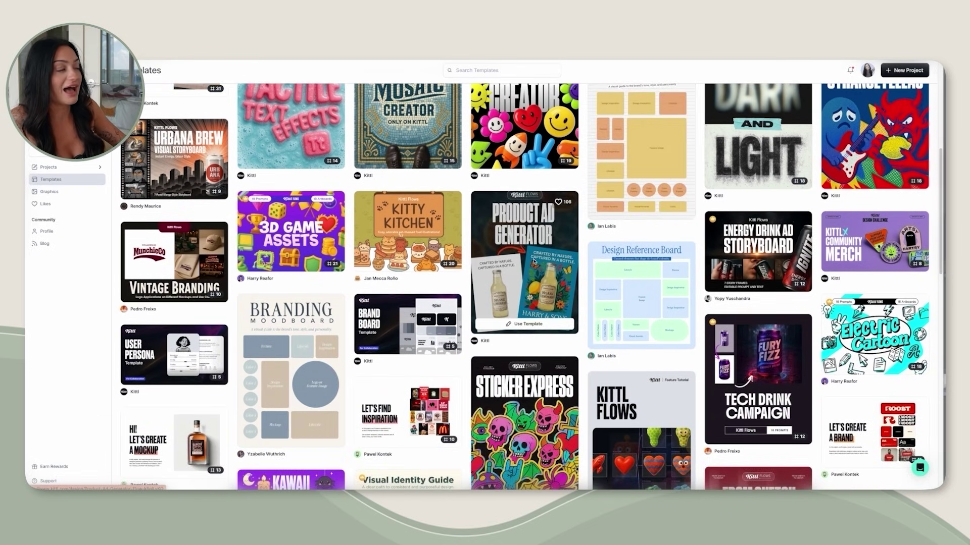
{"action": "scroll", "coordinate": [530, 263], "scroll_direction": "down", "scroll_amount": 6}
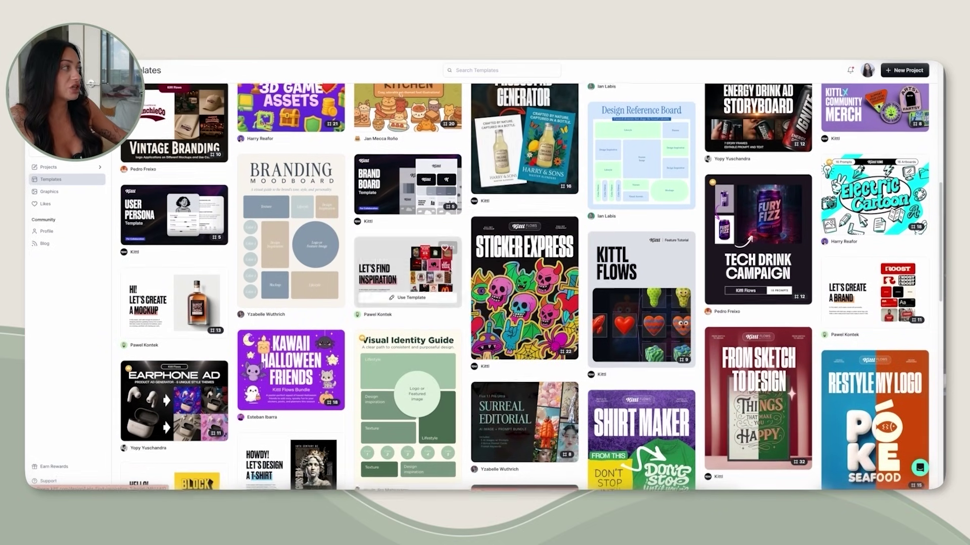
{"action": "scroll", "coordinate": [621, 258], "scroll_direction": "down", "scroll_amount": 1}
{"action": "scroll", "coordinate": [622, 259], "scroll_direction": "down", "scroll_amount": 6}
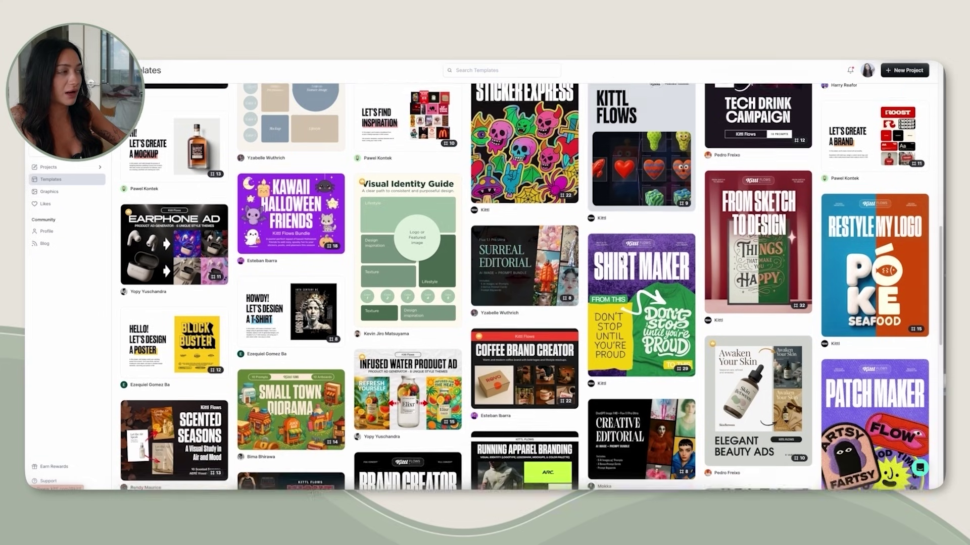
{"action": "scroll", "coordinate": [622, 258], "scroll_direction": "down", "scroll_amount": 3}
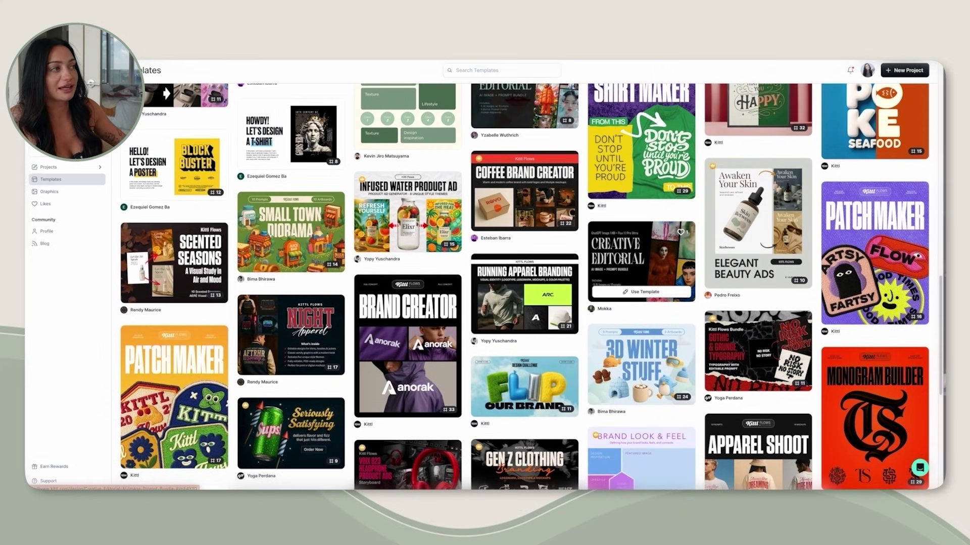
{"action": "scroll", "coordinate": [354, 227], "scroll_direction": "down", "scroll_amount": 6}
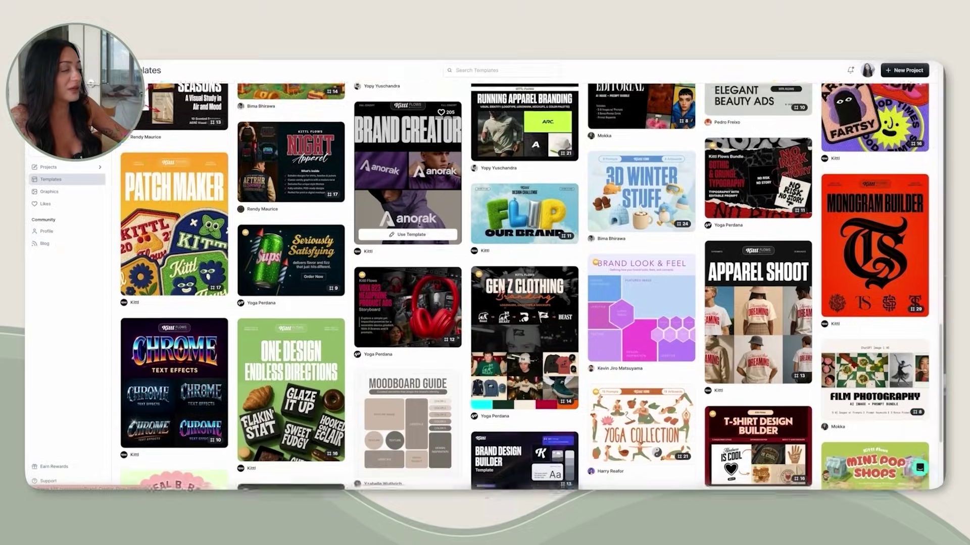
{"action": "scroll", "coordinate": [419, 224], "scroll_direction": "down", "scroll_amount": 3}
{"action": "scroll", "coordinate": [419, 223], "scroll_direction": "up", "scroll_amount": 5}
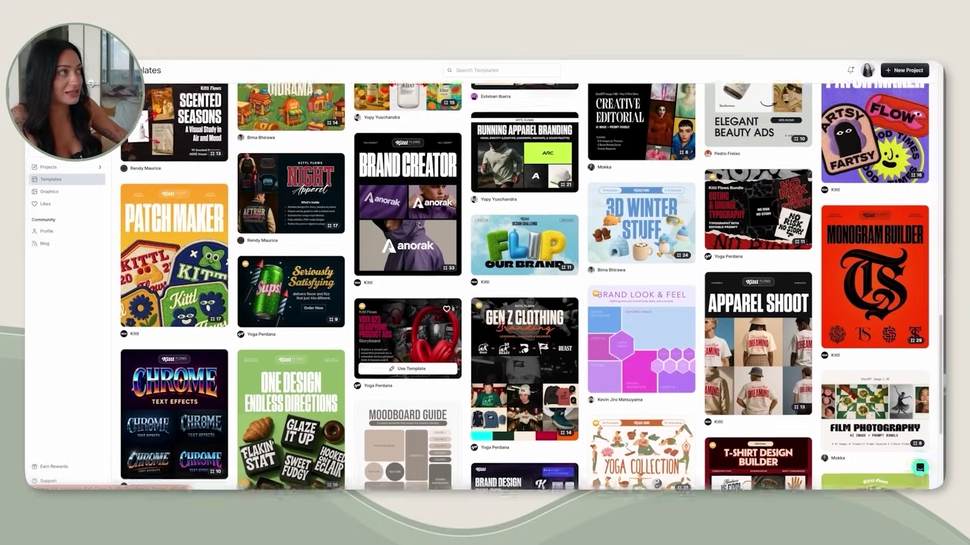
{"action": "scroll", "coordinate": [419, 224], "scroll_direction": "up", "scroll_amount": 2}
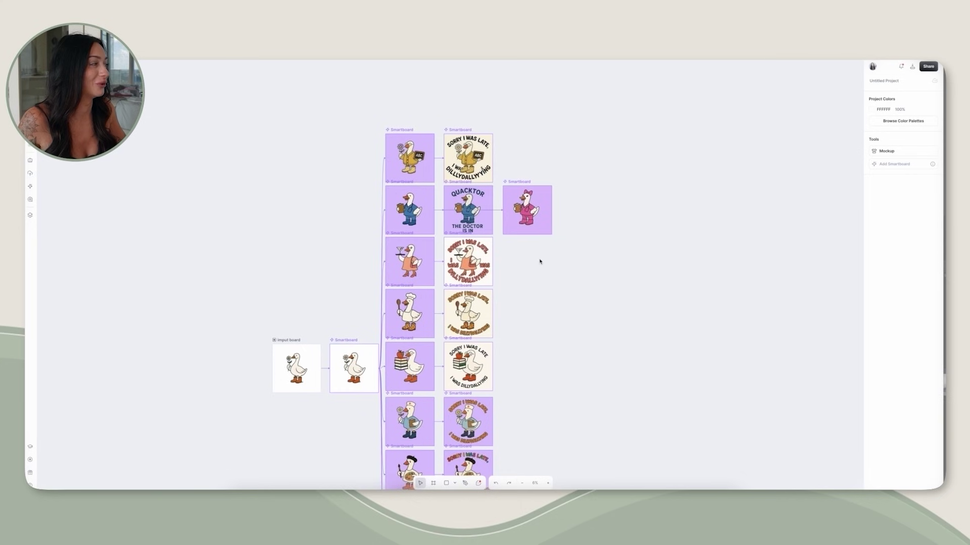
- Inspect the generated pink-scrubs goose with the bow up close, alongside the original doctor goose and the "Quacktor" design
{"action": "key", "text": "ctrl+plus"}
{"action": "scroll", "coordinate": [553, 261], "scroll_direction": "up", "scroll_amount": 2}
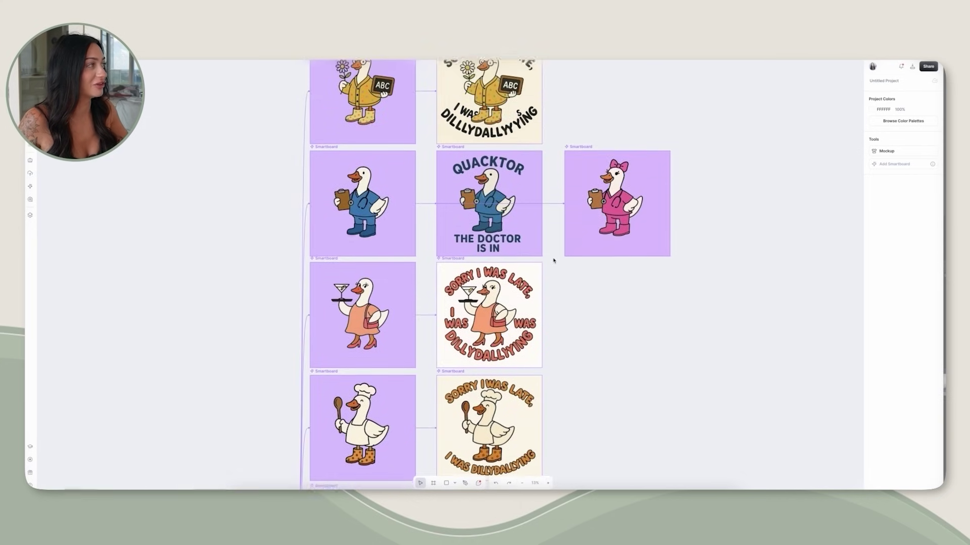
{"action": "scroll", "coordinate": [553, 261], "scroll_direction": "up", "scroll_amount": 2}
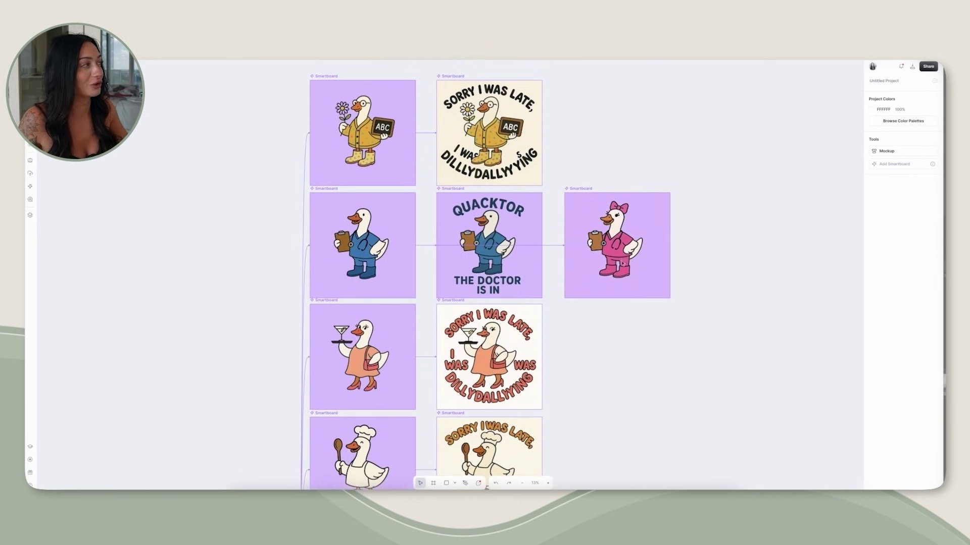
{"action": "scroll", "coordinate": [652, 218], "scroll_direction": "up", "scroll_amount": 1}
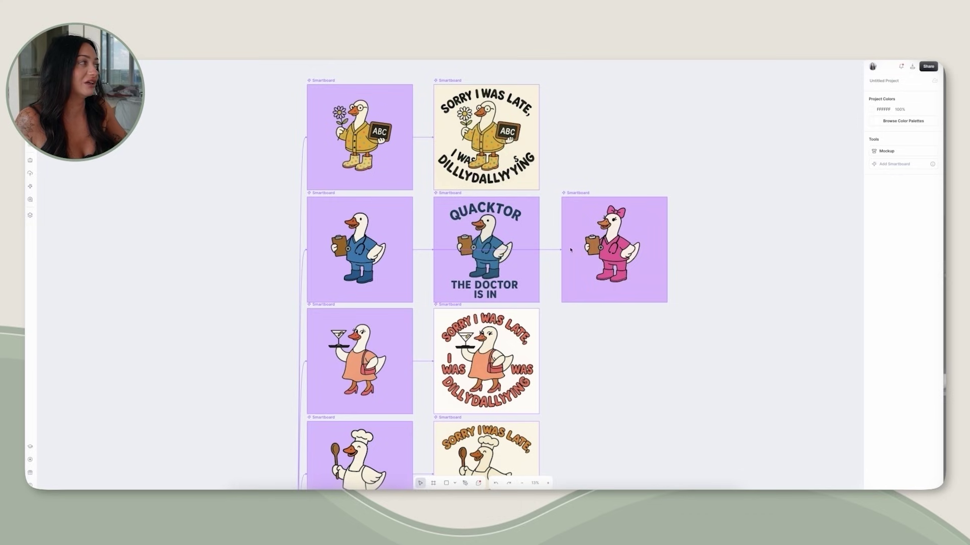
{"action": "left_click", "coordinate": [570, 249]}
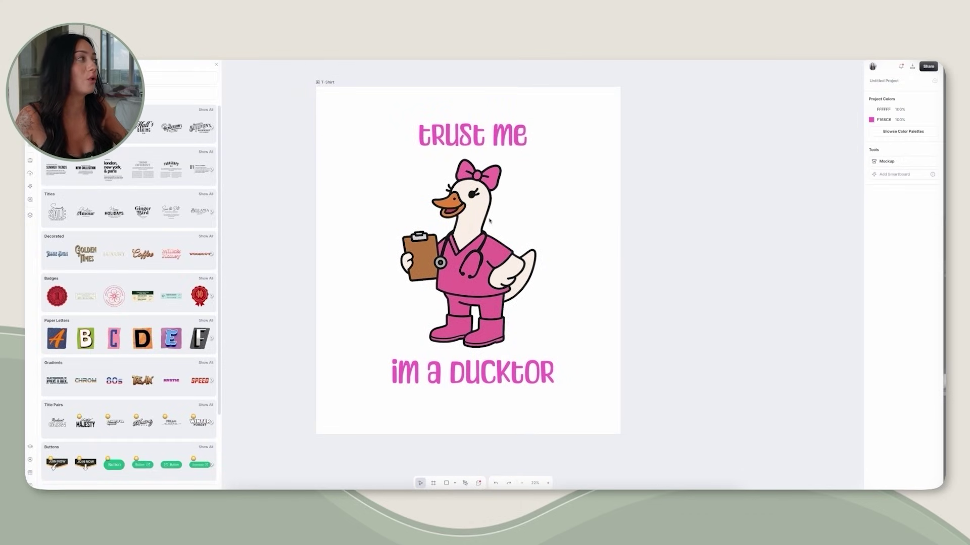
- Select the "trust me" text above the pink-scrubs goose on the T-shirt artboard and open its text color for editing
{"action": "left_click", "coordinate": [502, 149]}
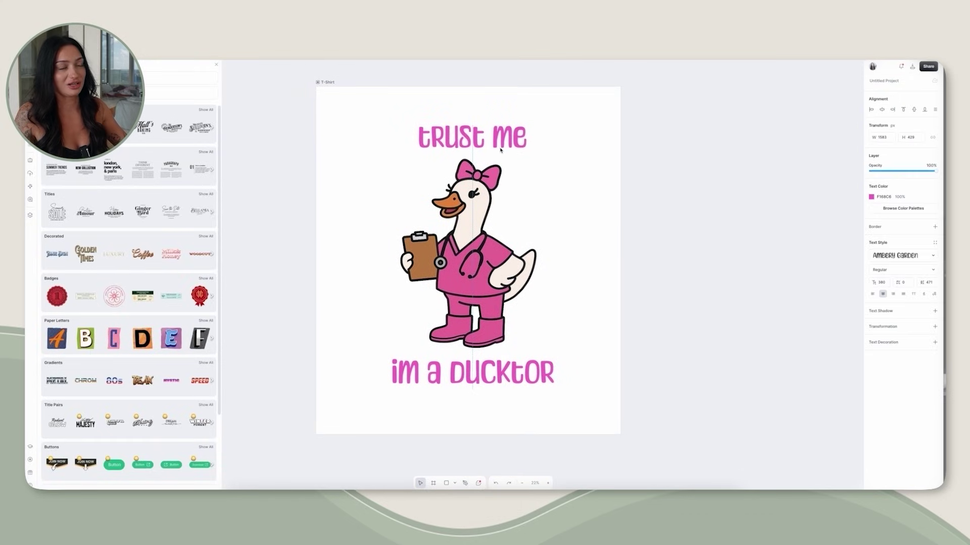
{"action": "left_click", "coordinate": [575, 200]}
{"action": "left_click", "coordinate": [500, 143]}
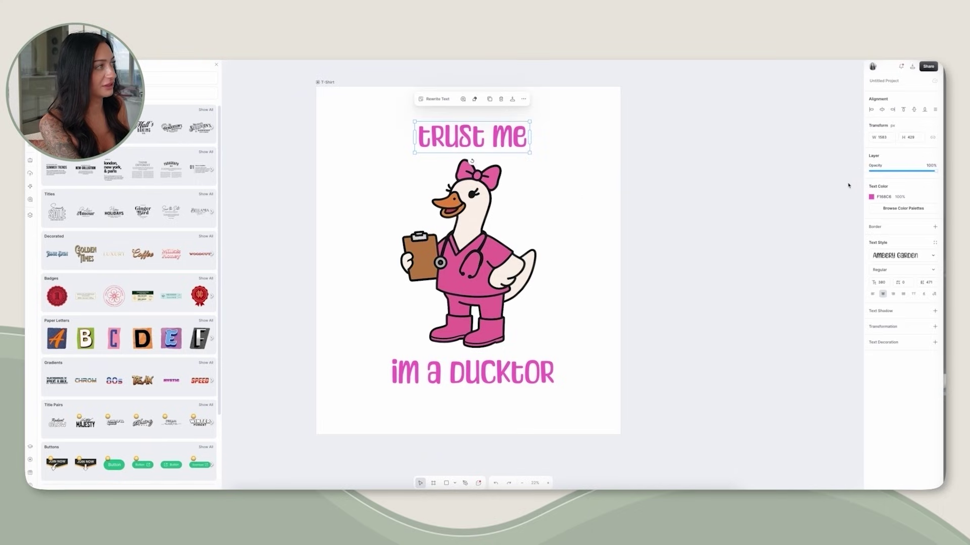
{"action": "left_click", "coordinate": [880, 204]}
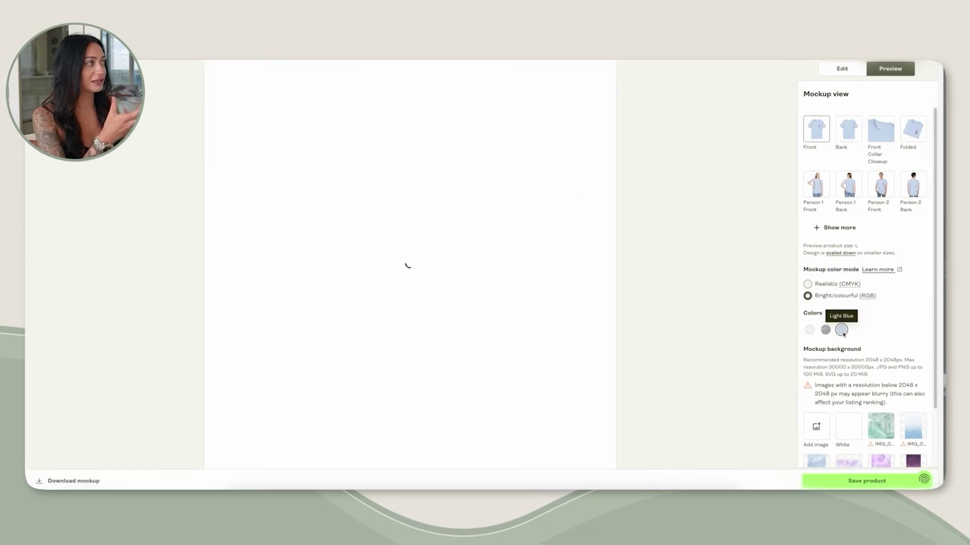
- Compare the goose design on the front T-shirt mockup across the three available shirt colors in the product preview, finishing on Light Blue
{"action": "left_click", "coordinate": [810, 329]}
{"action": "left_click", "coordinate": [842, 330]}
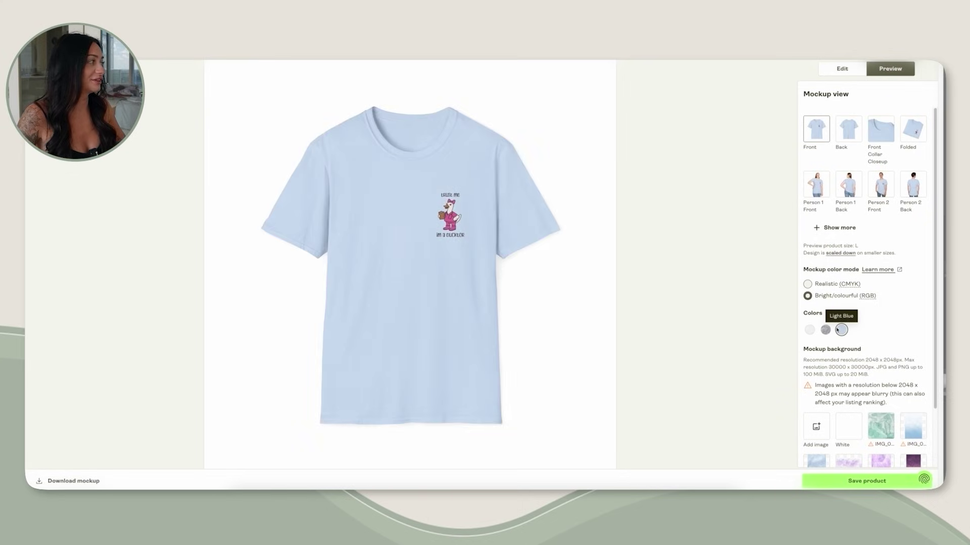
{"action": "left_click", "coordinate": [825, 330]}
{"action": "left_click", "coordinate": [809, 330]}
{"action": "left_click", "coordinate": [841, 330]}
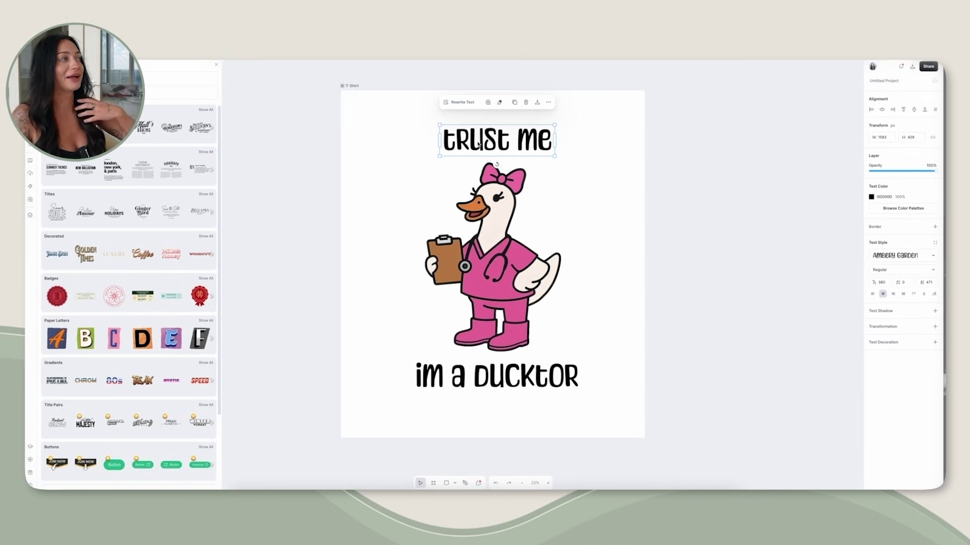